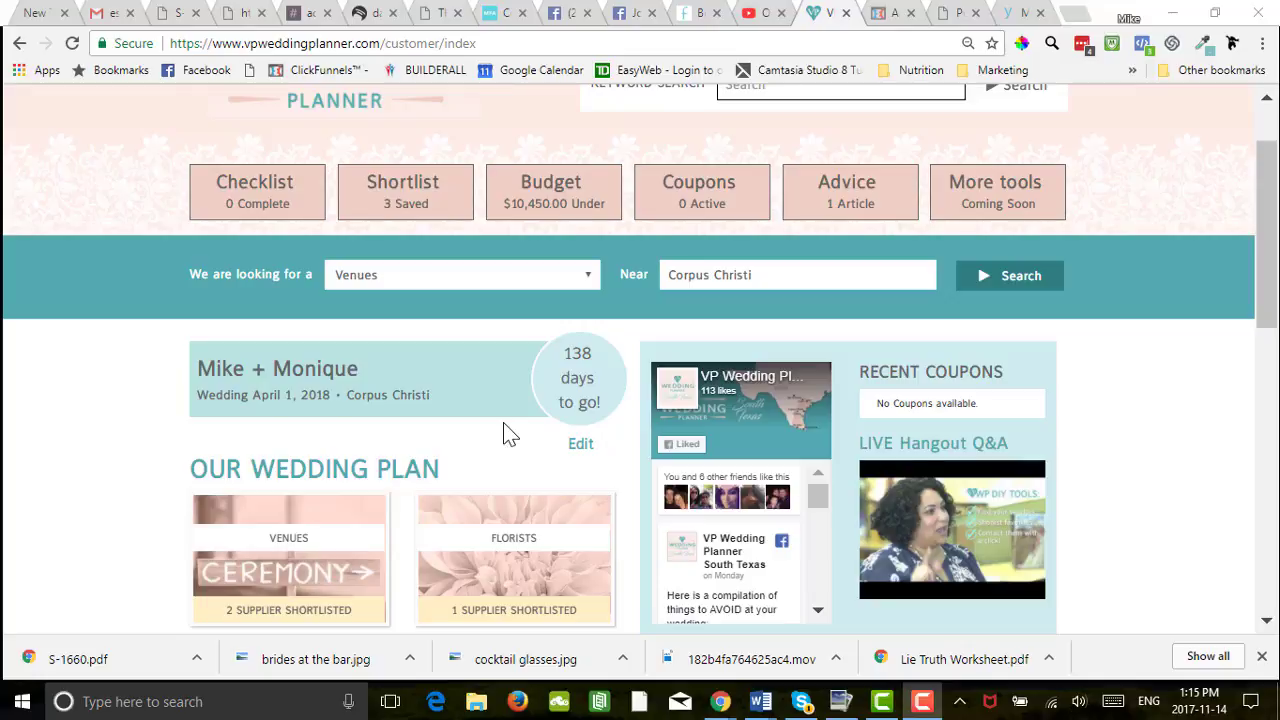
# Step: Look over the supplier categories in the Our Wedding Plan section of the dashboard
pyautogui.scroll(-3, 503, 432)
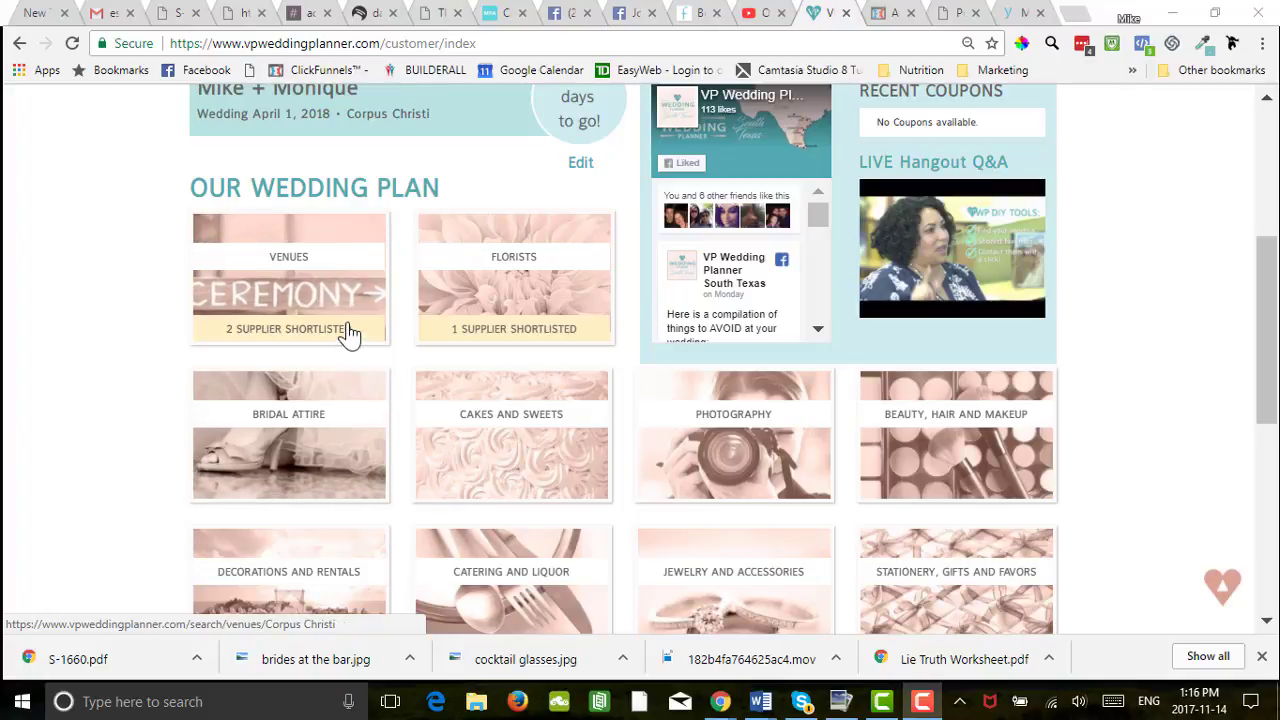
pyautogui.scroll(-1, 483, 440)
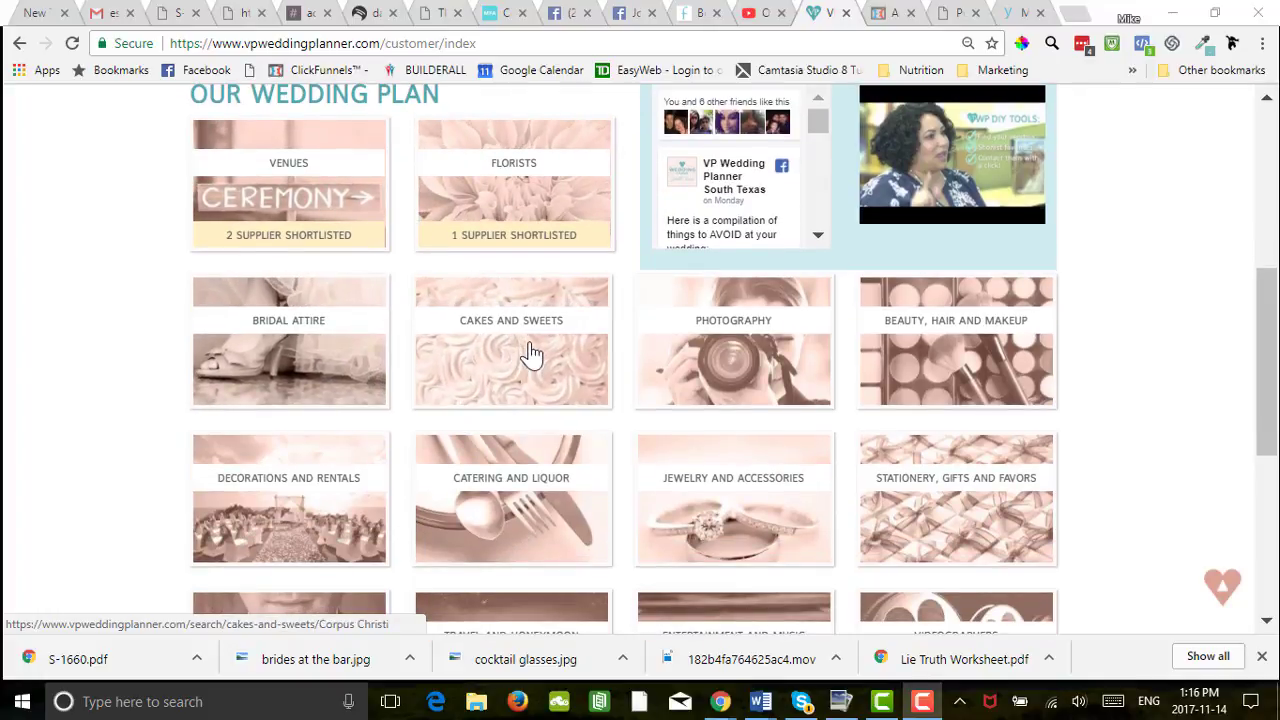
pyautogui.scroll(-3, 527, 357)
pyautogui.scroll(-1, 527, 357)
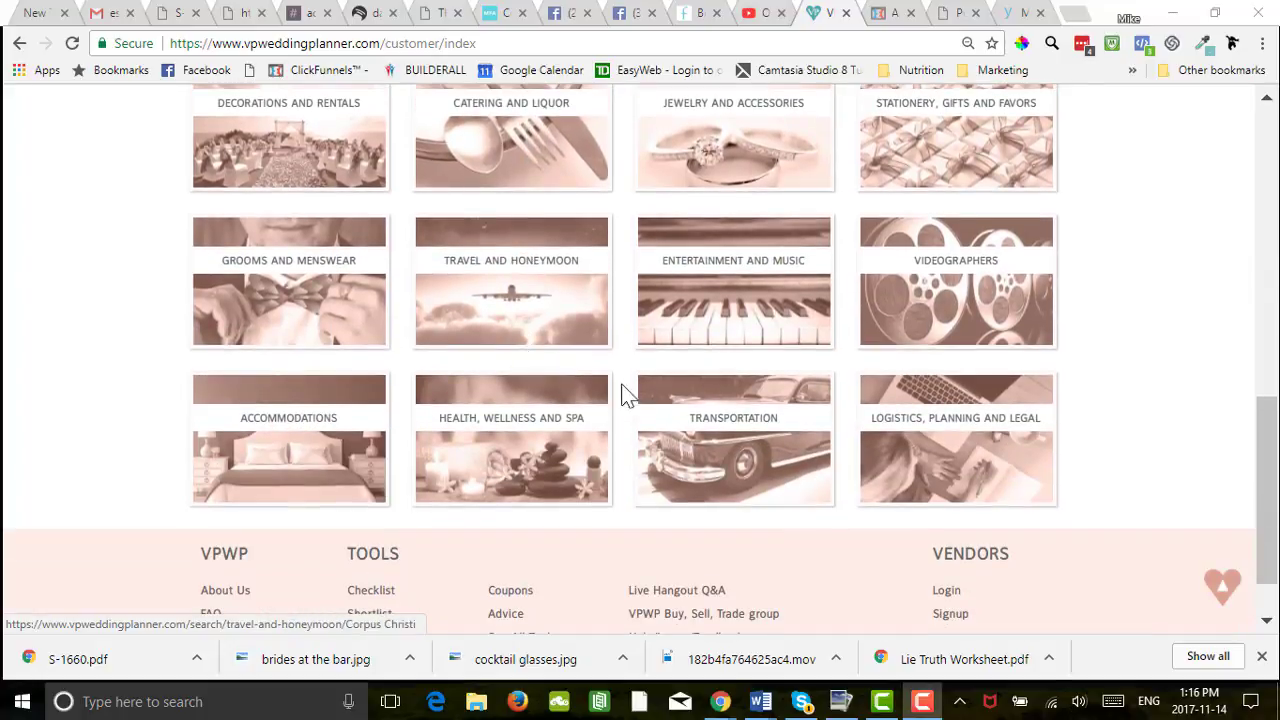
pyautogui.scroll(4, 714, 414)
pyautogui.scroll(5, 714, 443)
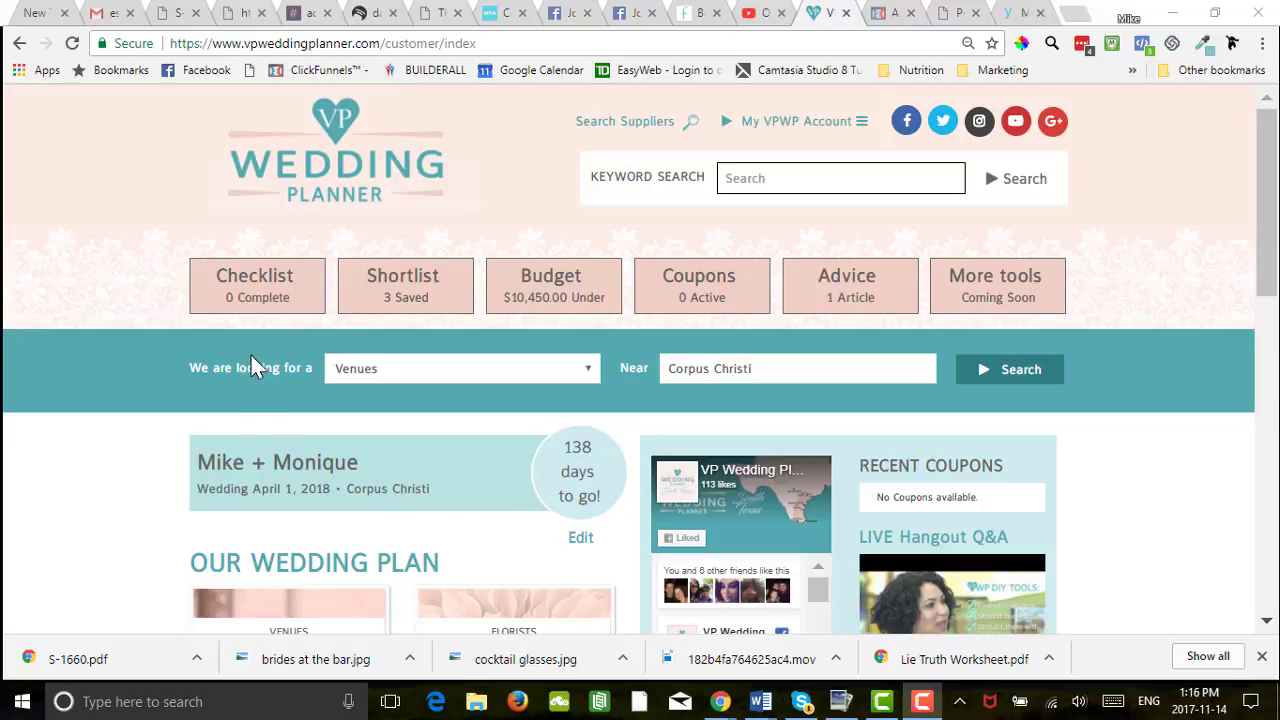
# Step: Open the wedding checklist and review its tasks grouped by category
pyautogui.click(268, 294)
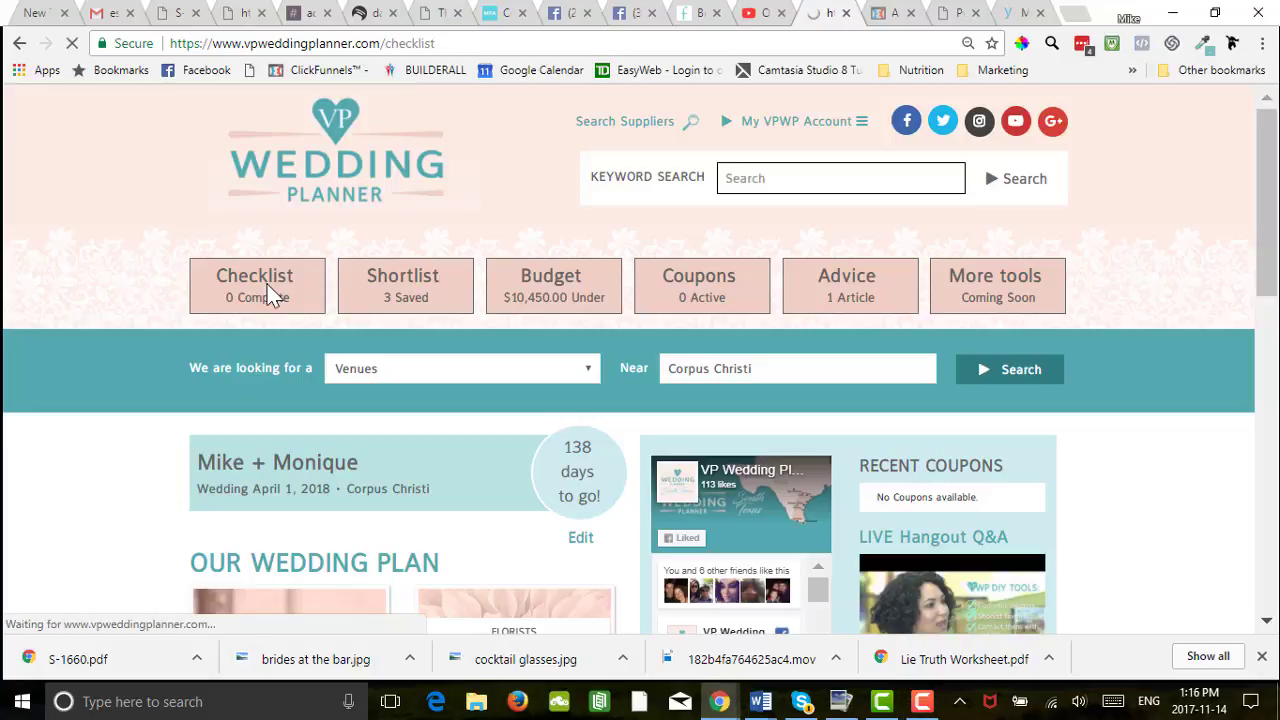
pyautogui.scroll(-3, 378, 322)
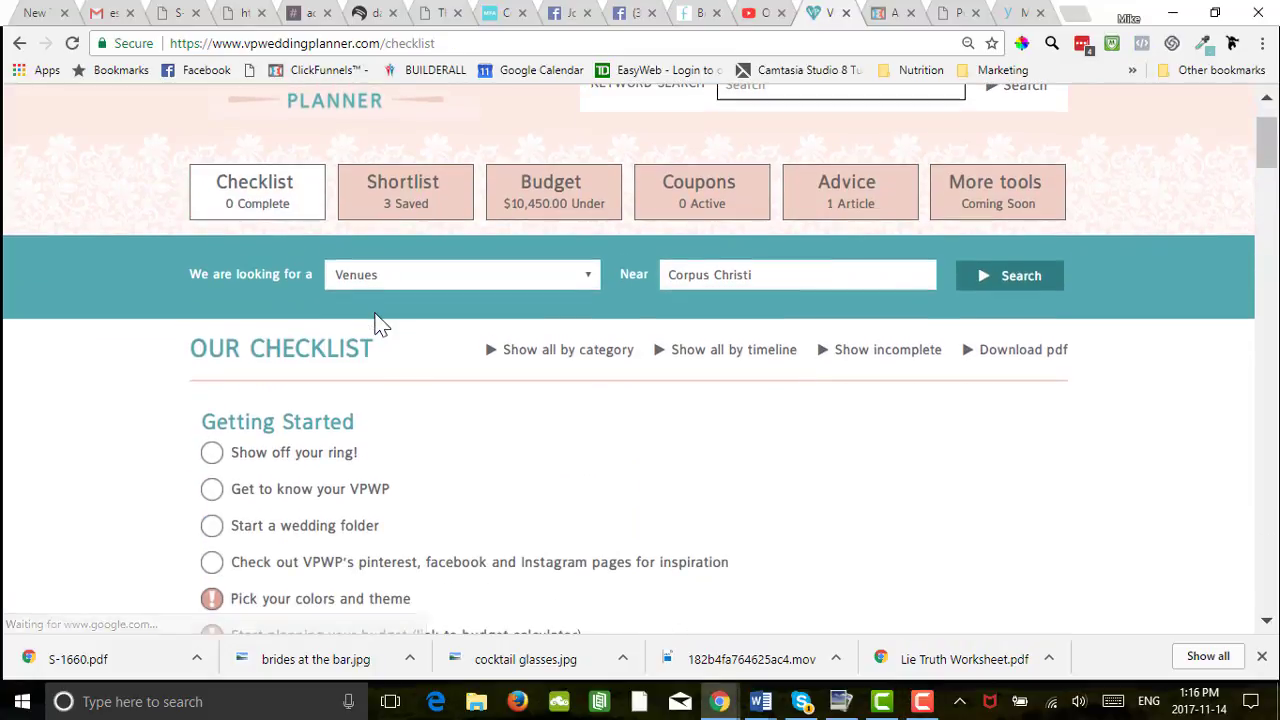
pyautogui.scroll(-5, 310, 323)
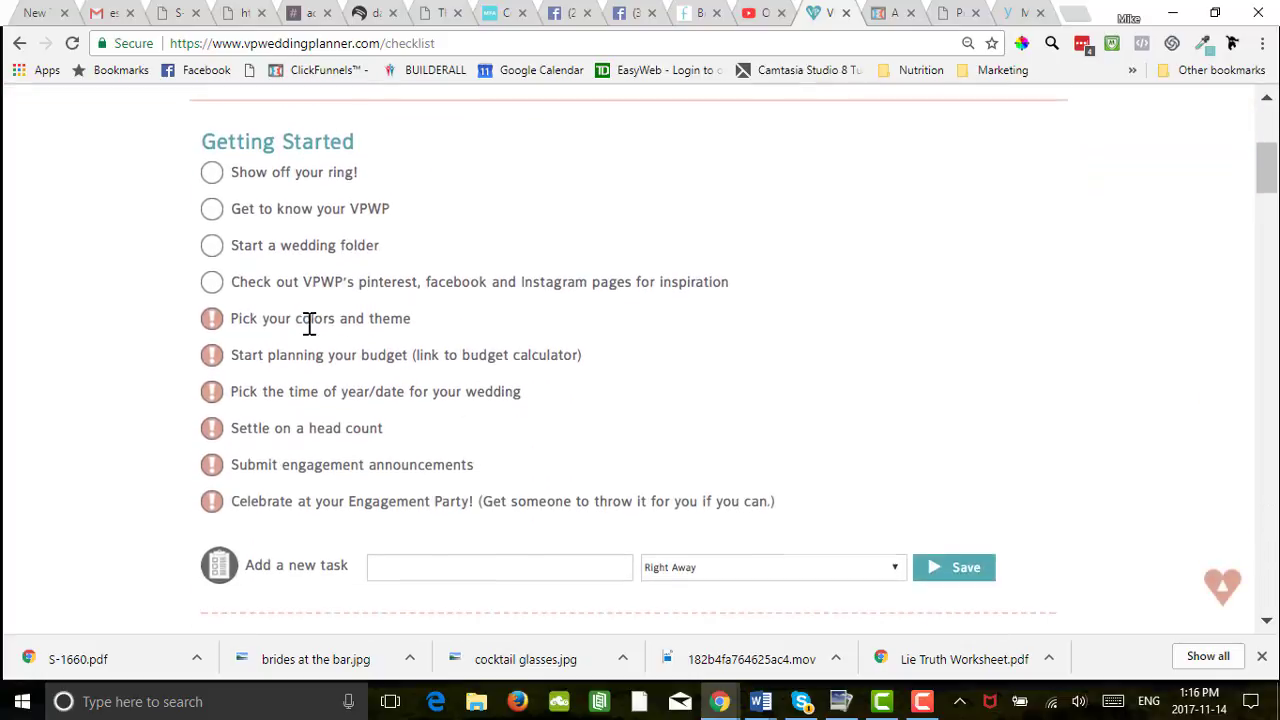
pyautogui.scroll(-8, 386, 357)
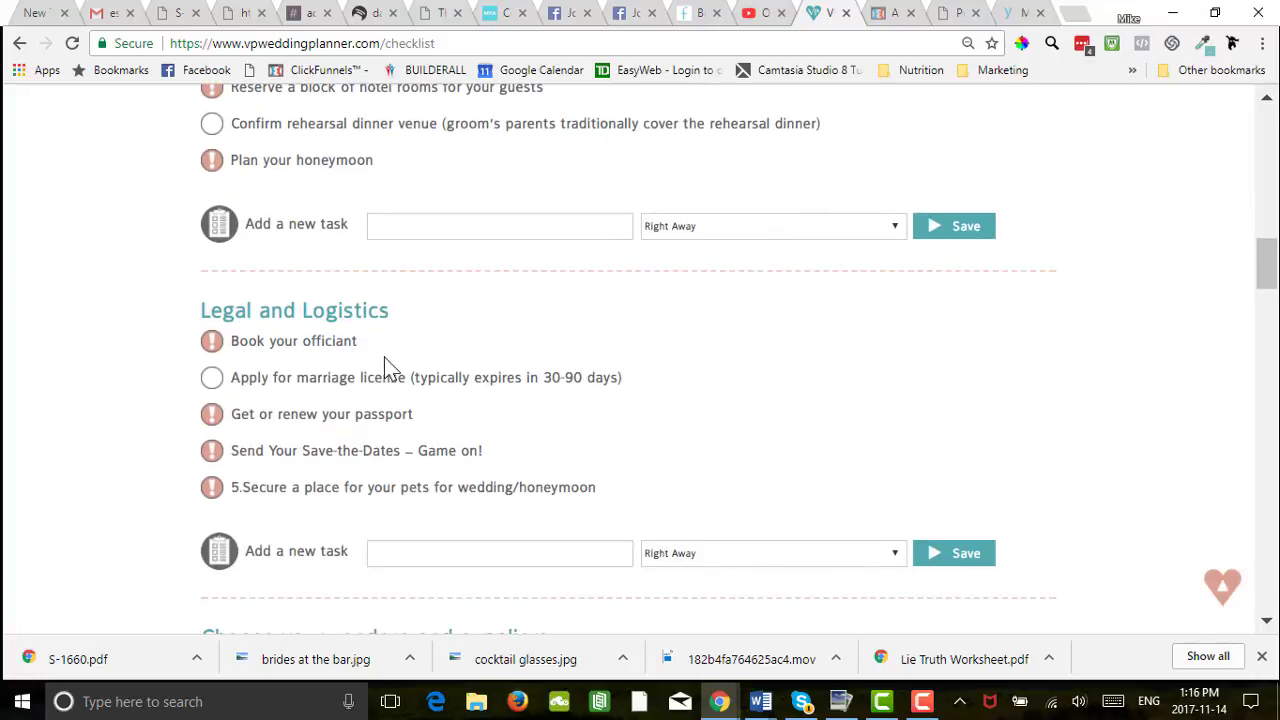
pyautogui.scroll(13, 386, 367)
pyautogui.scroll(3, 388, 368)
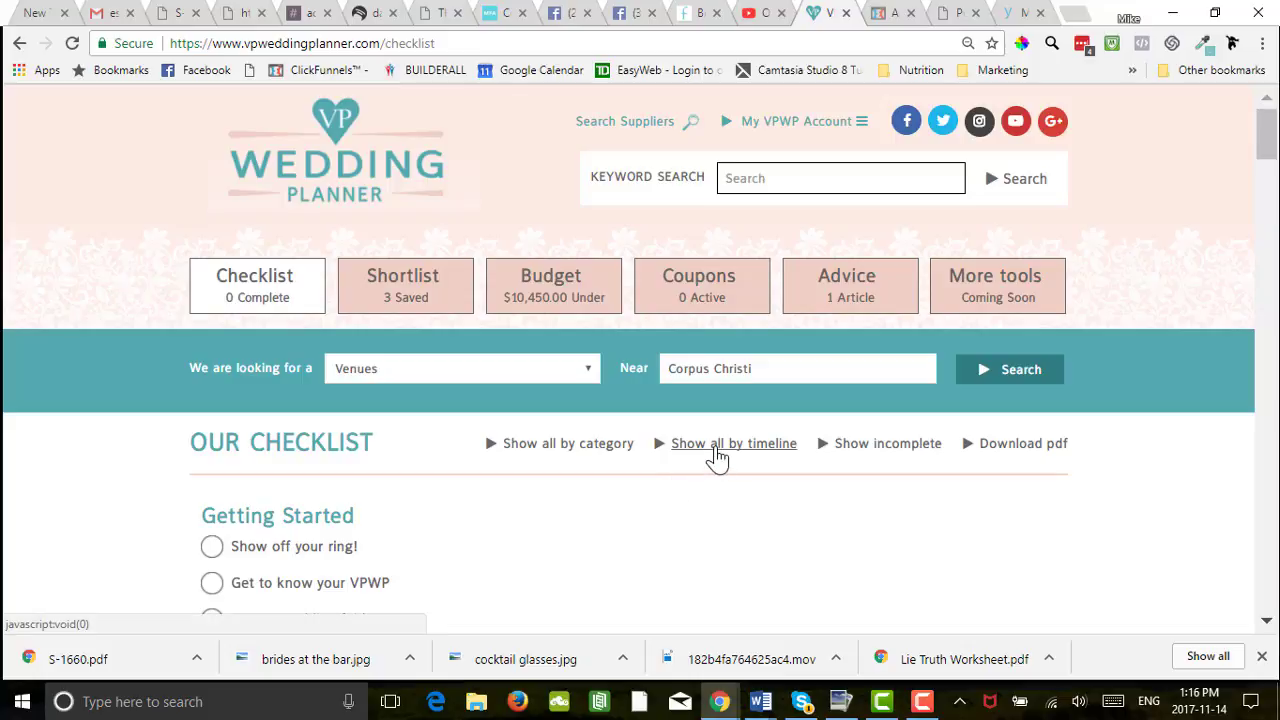
# Step: Show the whole checklist by timeline and review the tasks from Right Away through the 9 month section
pyautogui.click(716, 458)
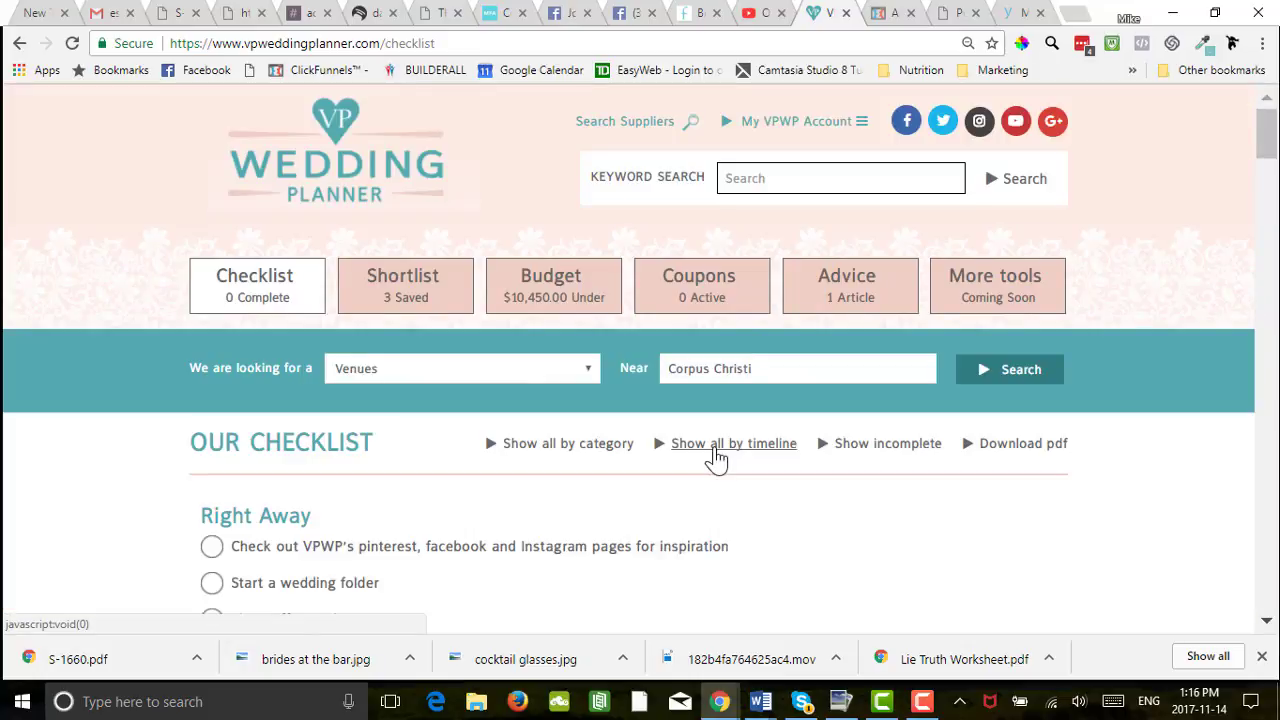
pyautogui.scroll(-3, 716, 458)
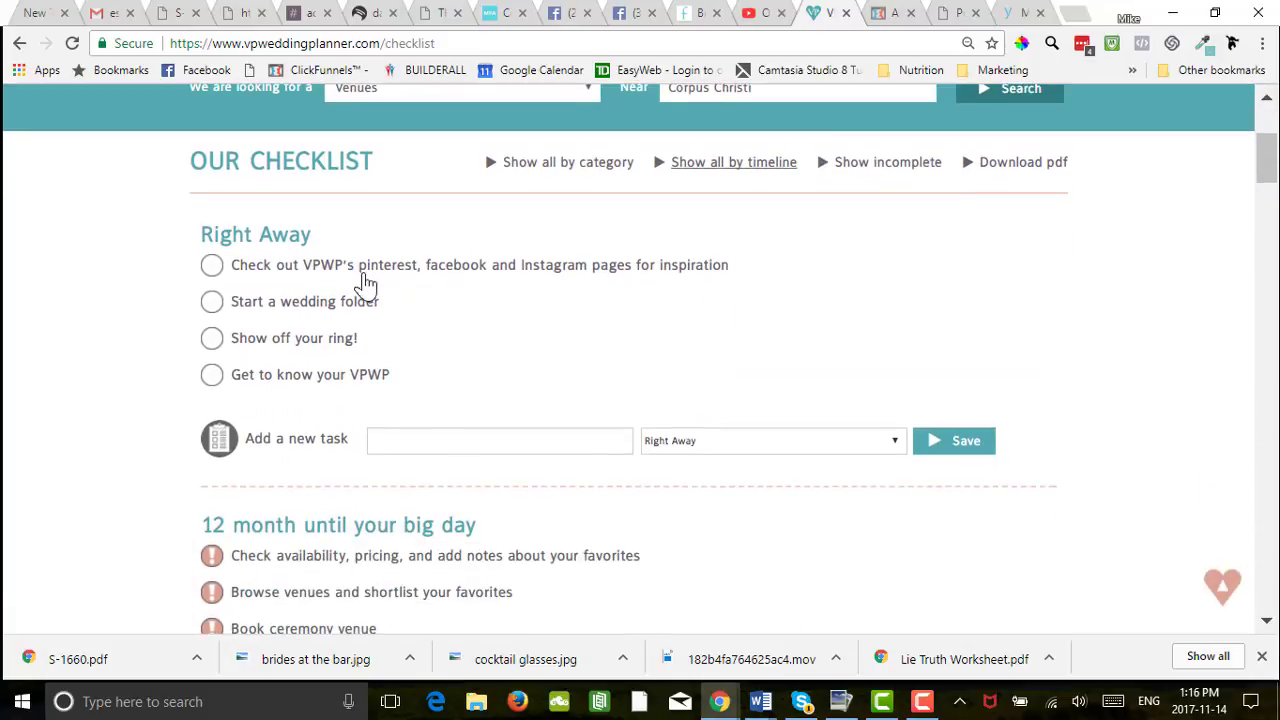
pyautogui.scroll(-2, 560, 368)
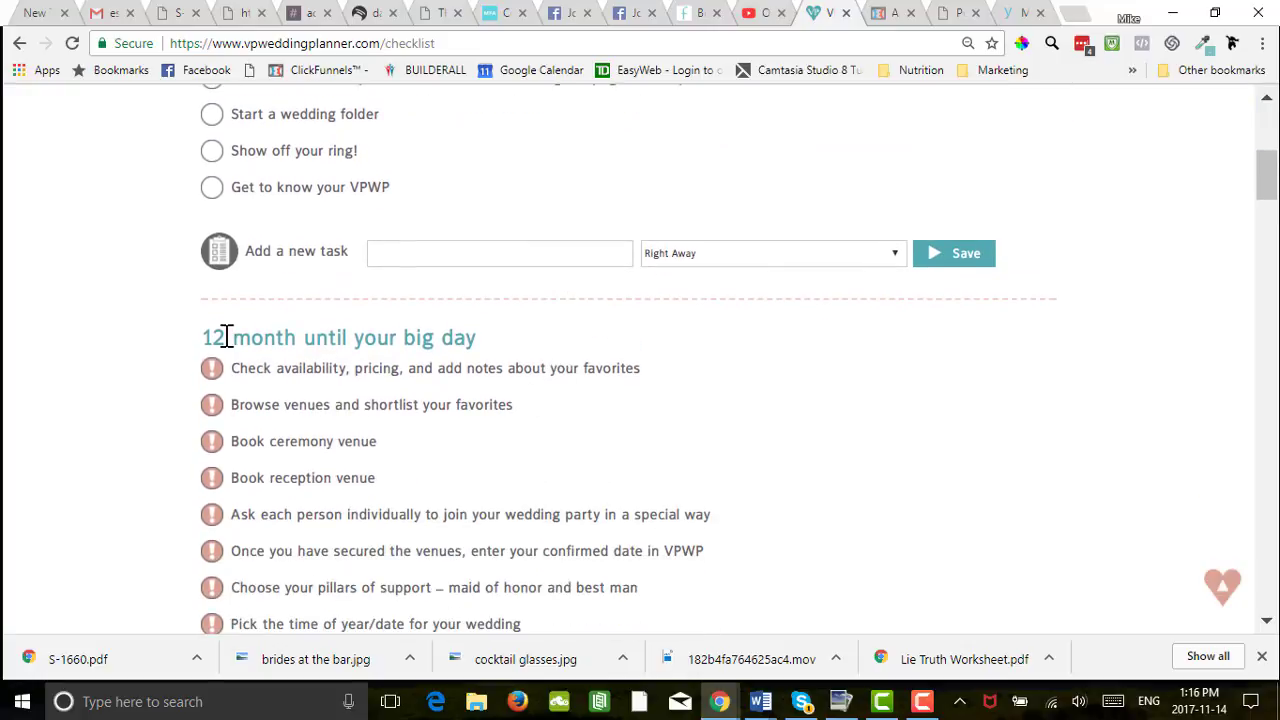
pyautogui.scroll(-1, 388, 365)
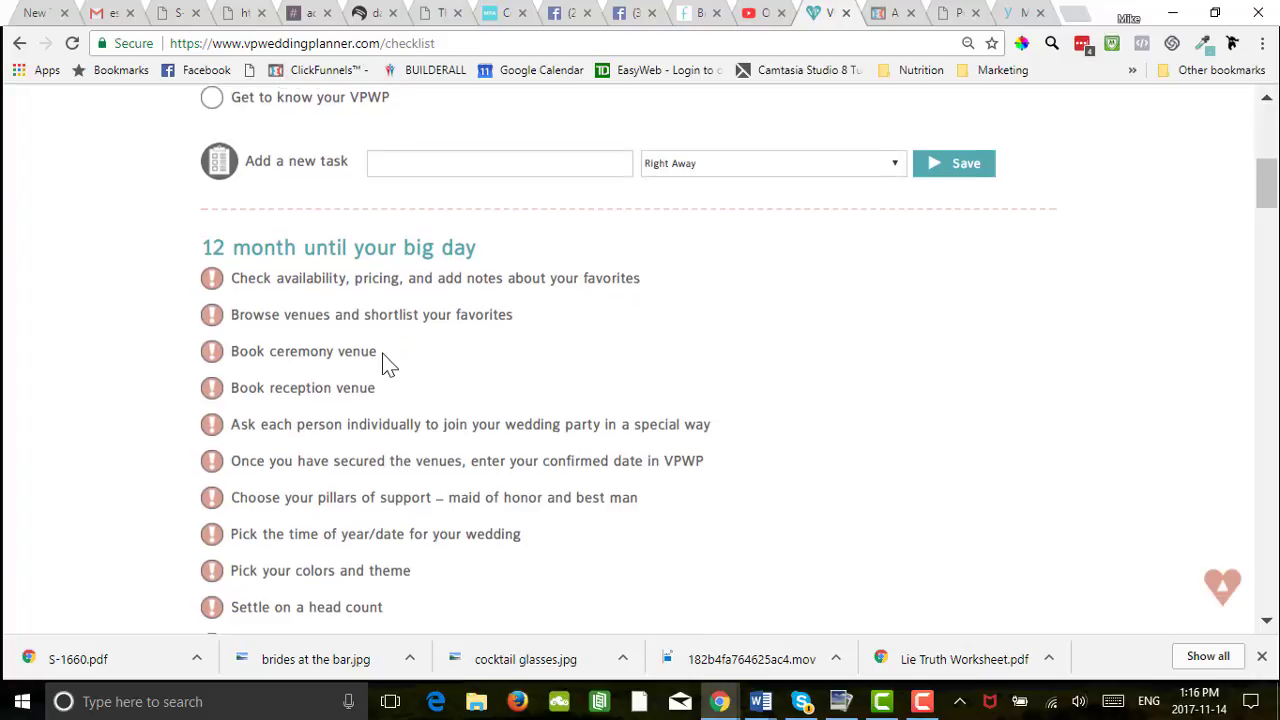
pyautogui.scroll(1, 388, 365)
pyautogui.scroll(-1, 388, 365)
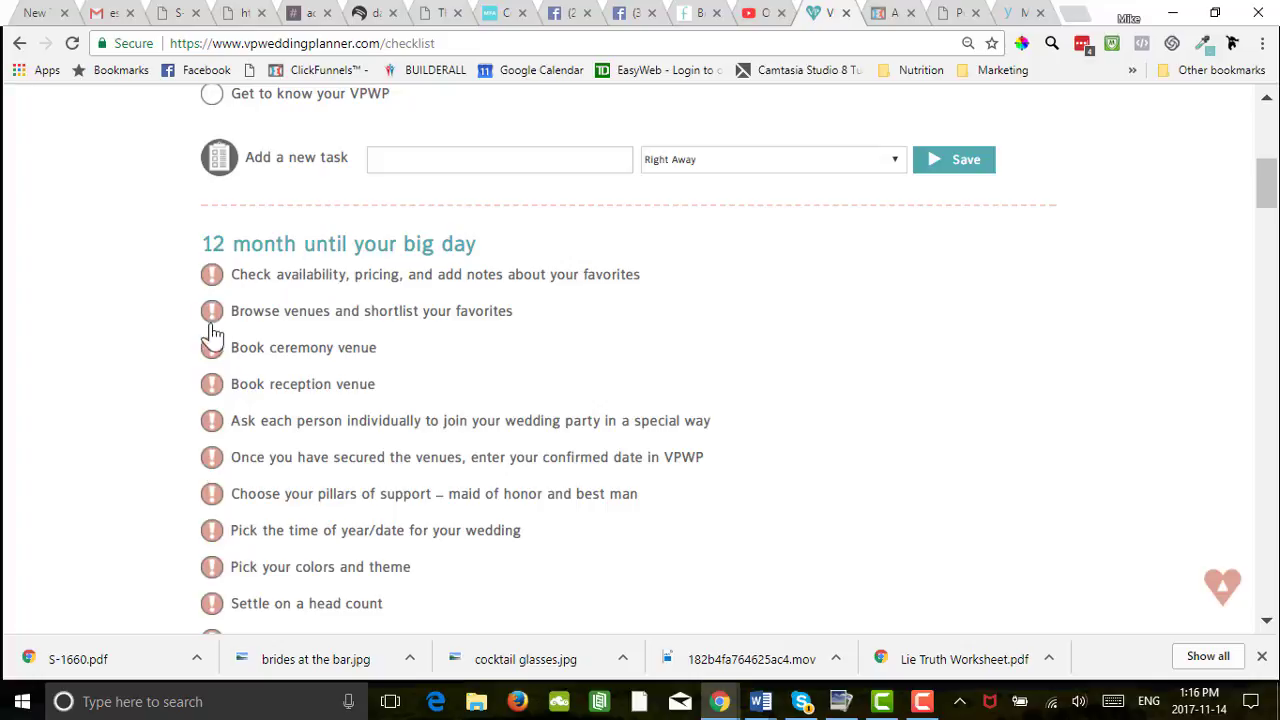
pyautogui.scroll(-1, 257, 400)
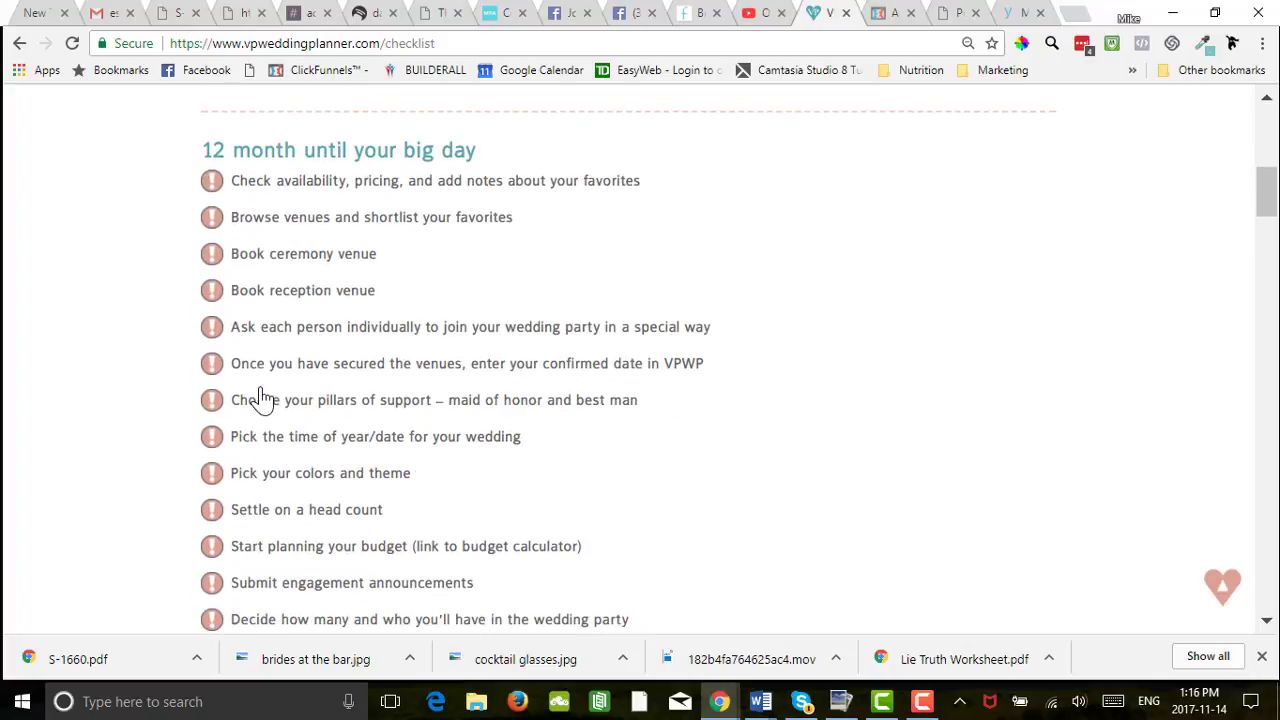
pyautogui.scroll(-1, 262, 399)
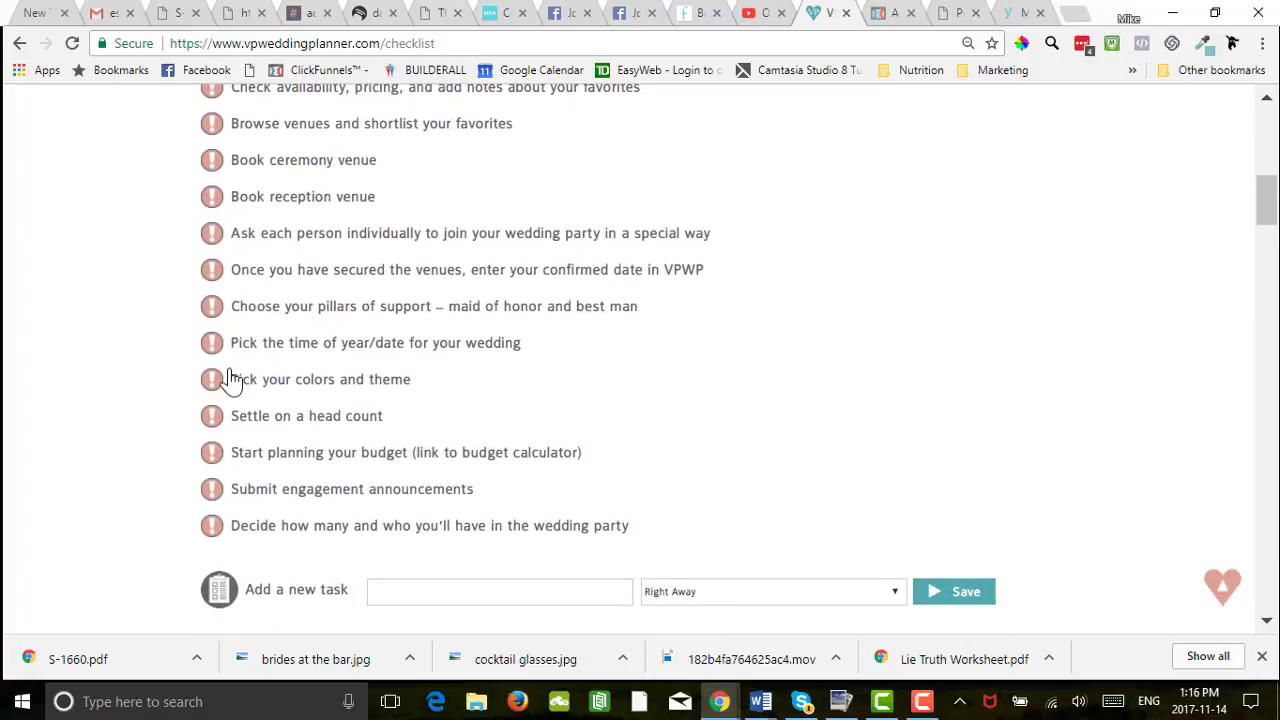
pyautogui.scroll(-2, 228, 378)
pyautogui.scroll(-2, 233, 378)
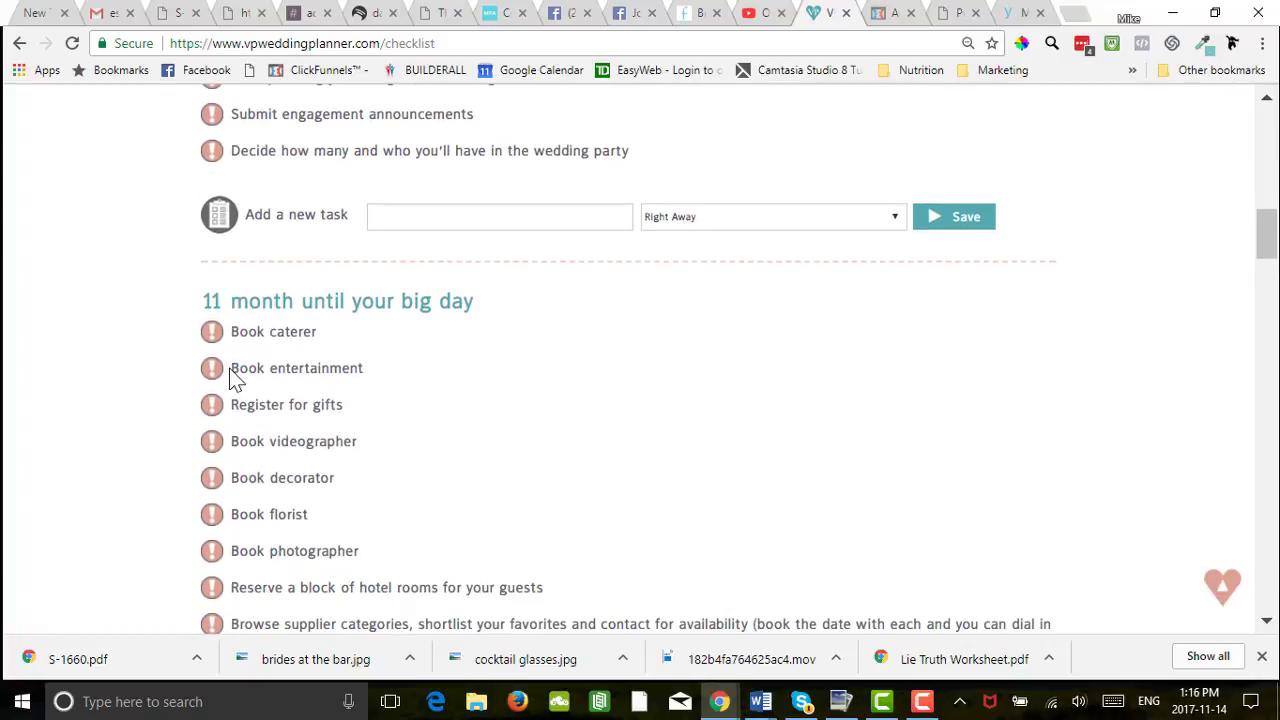
pyautogui.scroll(-6, 240, 340)
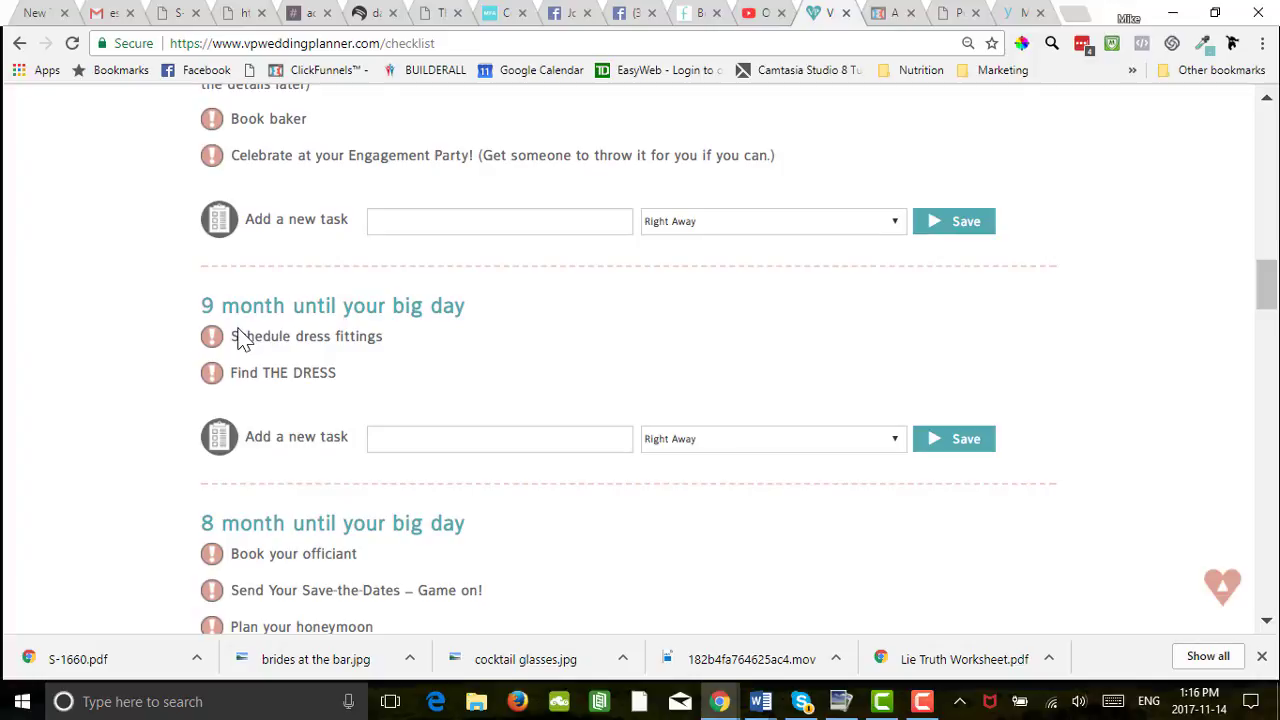
# Step: Mark the tasks "Book your officiant" and "Plan your honeymoon" as complete in the 8 month section
pyautogui.scroll(-3, 240, 338)
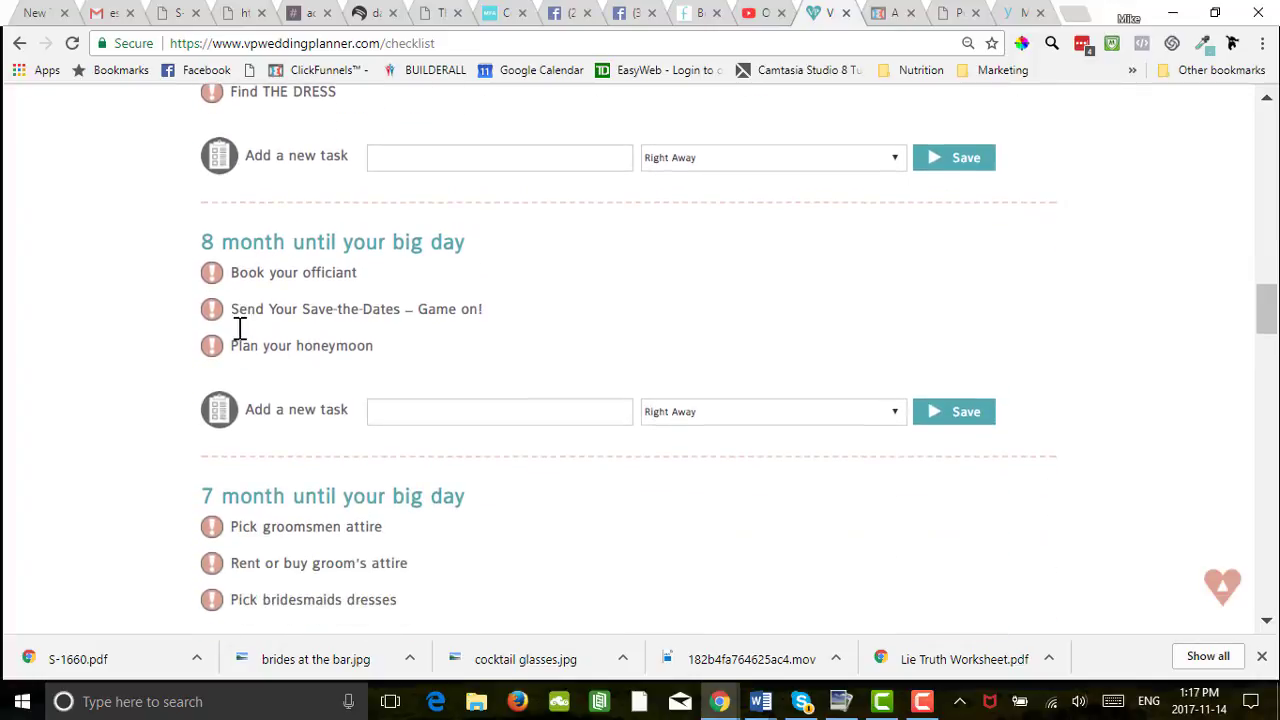
pyautogui.scroll(-1, 240, 330)
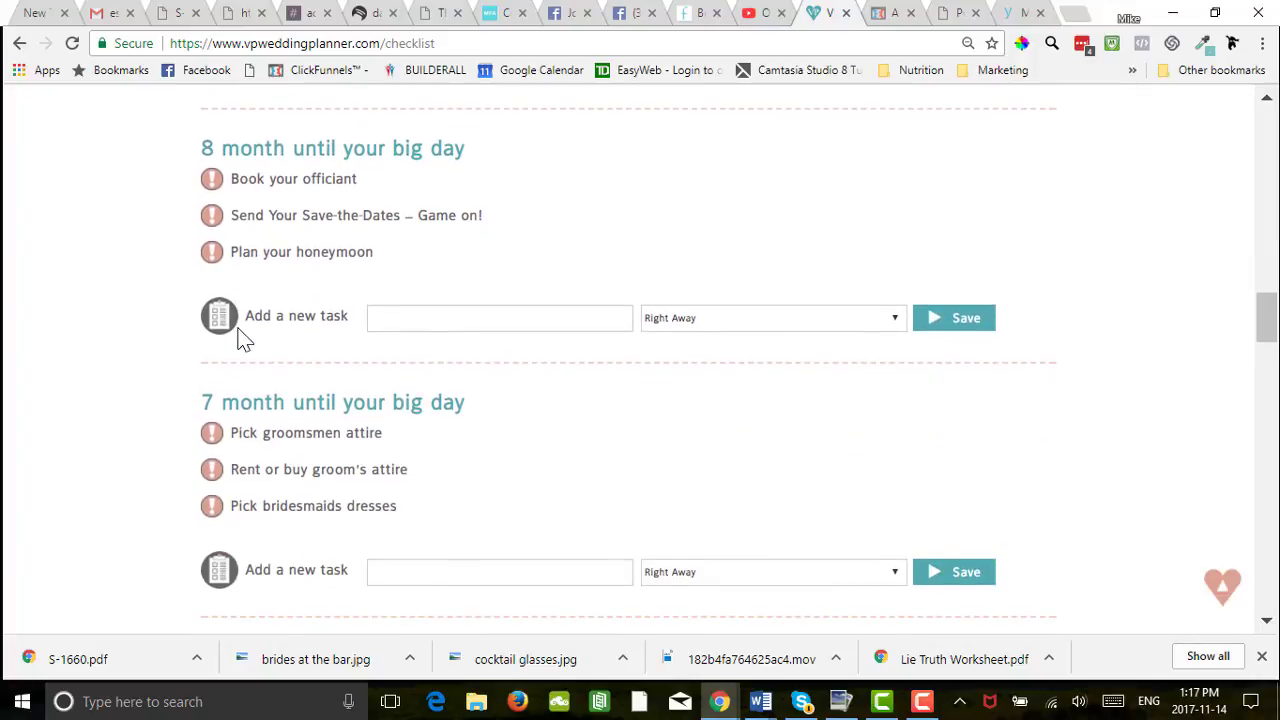
pyautogui.scroll(2, 242, 340)
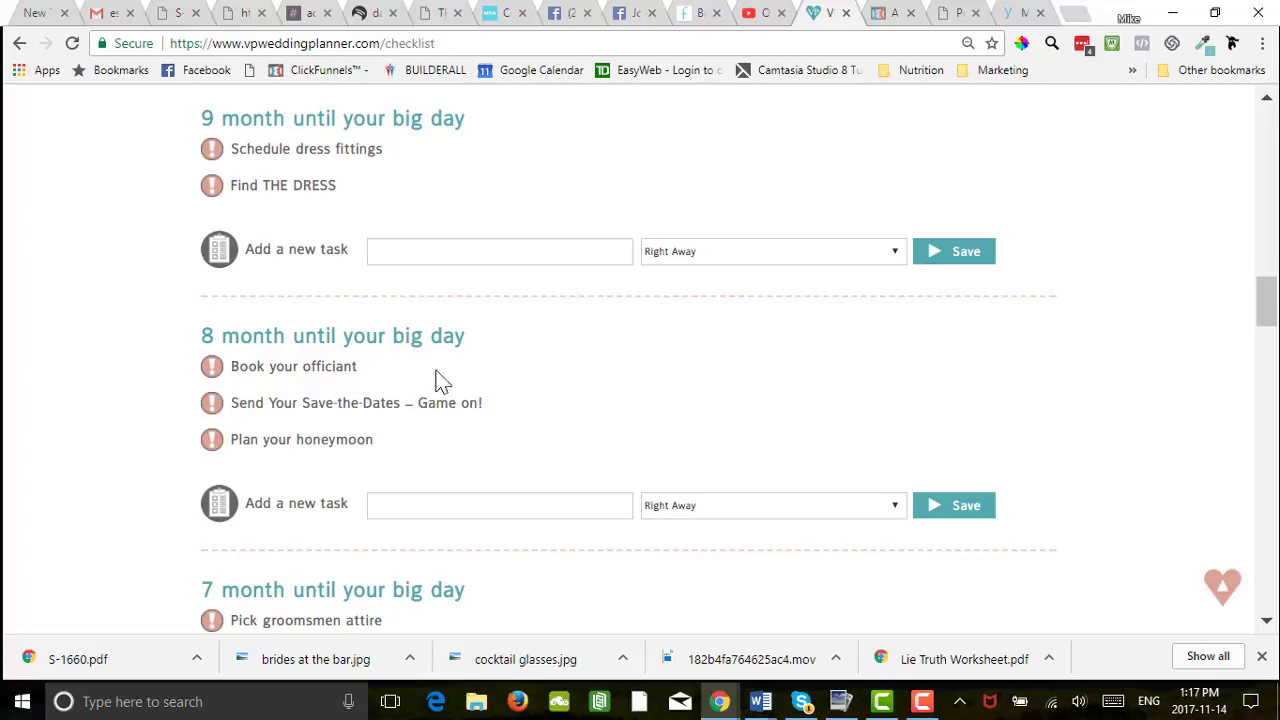
pyautogui.click(238, 372)
pyautogui.click(318, 443)
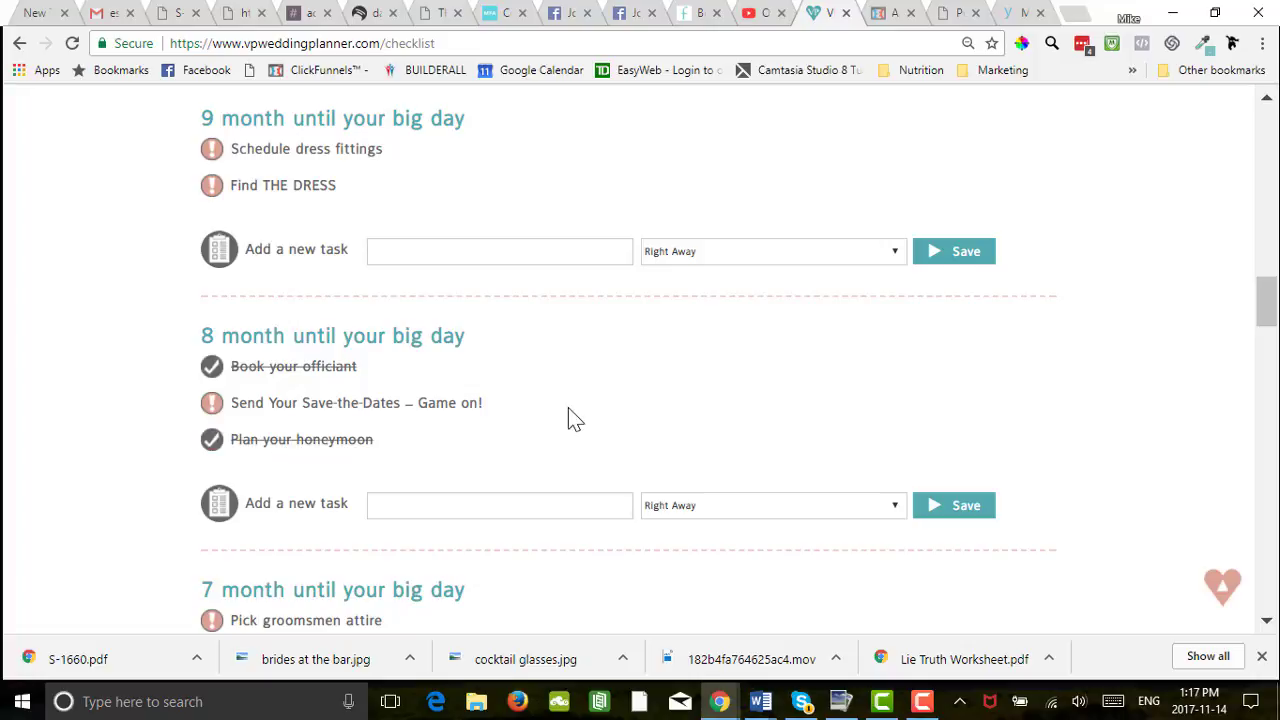
# Step: Add the new task "buy my sister a plane ticket" with the timing "3 month until your big day" and save it
pyautogui.scroll(-1, 568, 408)
pyautogui.scroll(-2, 568, 408)
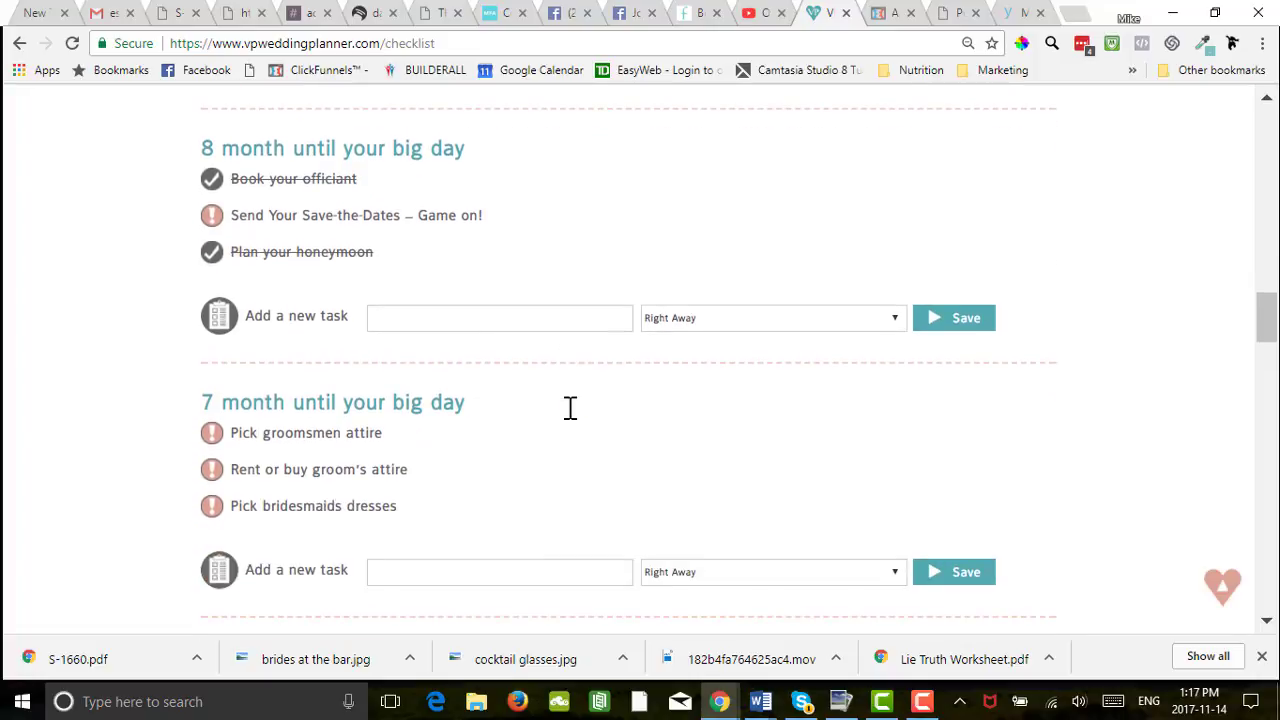
pyautogui.scroll(-3, 568, 408)
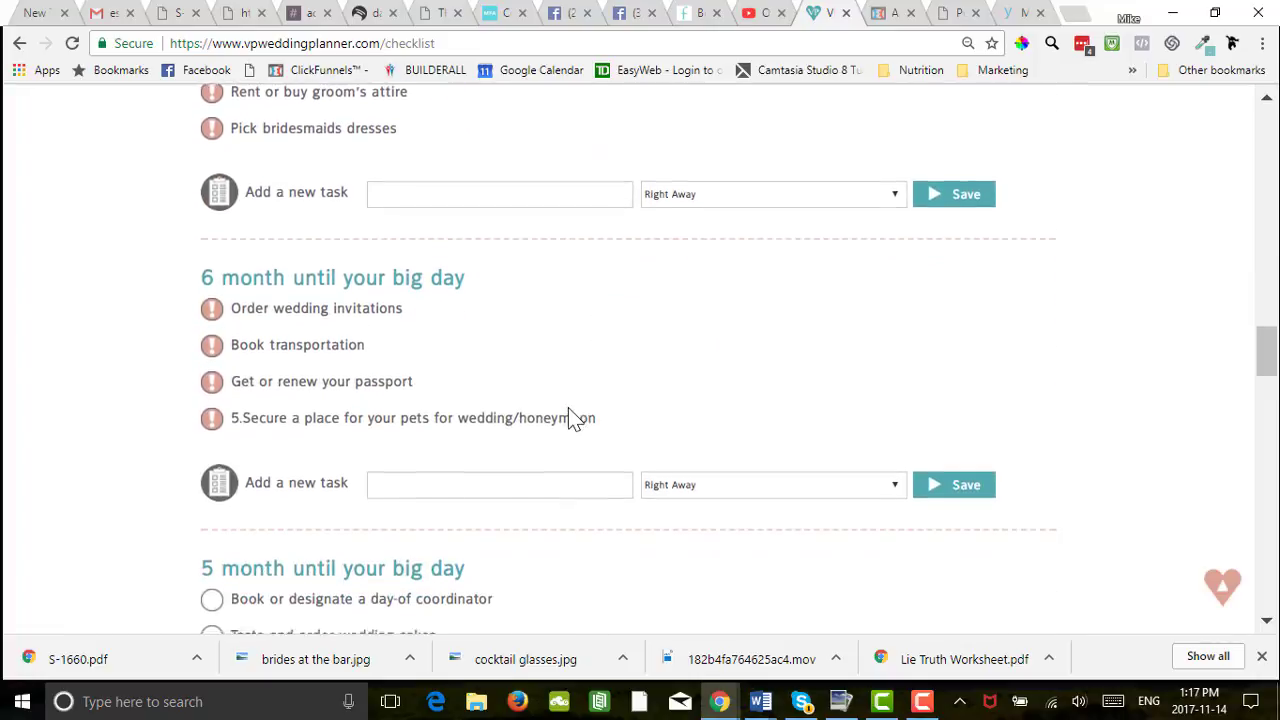
pyautogui.scroll(-1, 568, 408)
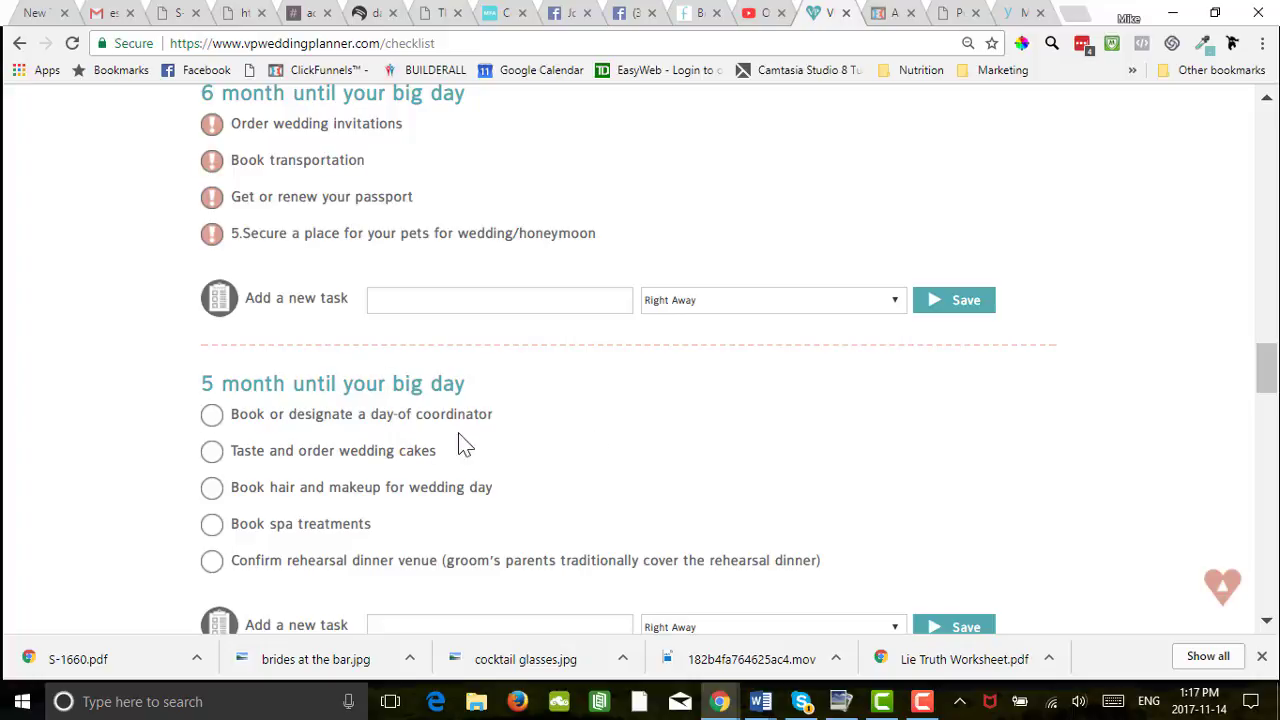
pyautogui.scroll(-1, 518, 428)
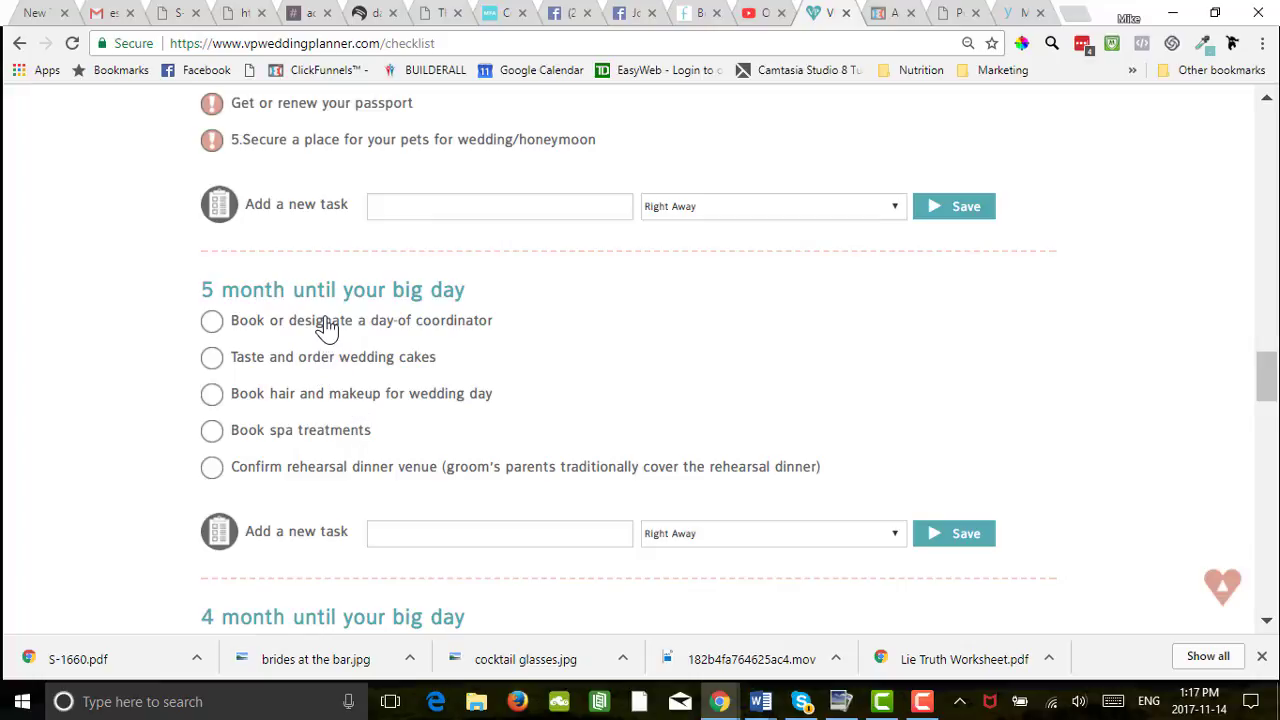
pyautogui.scroll(-4, 327, 328)
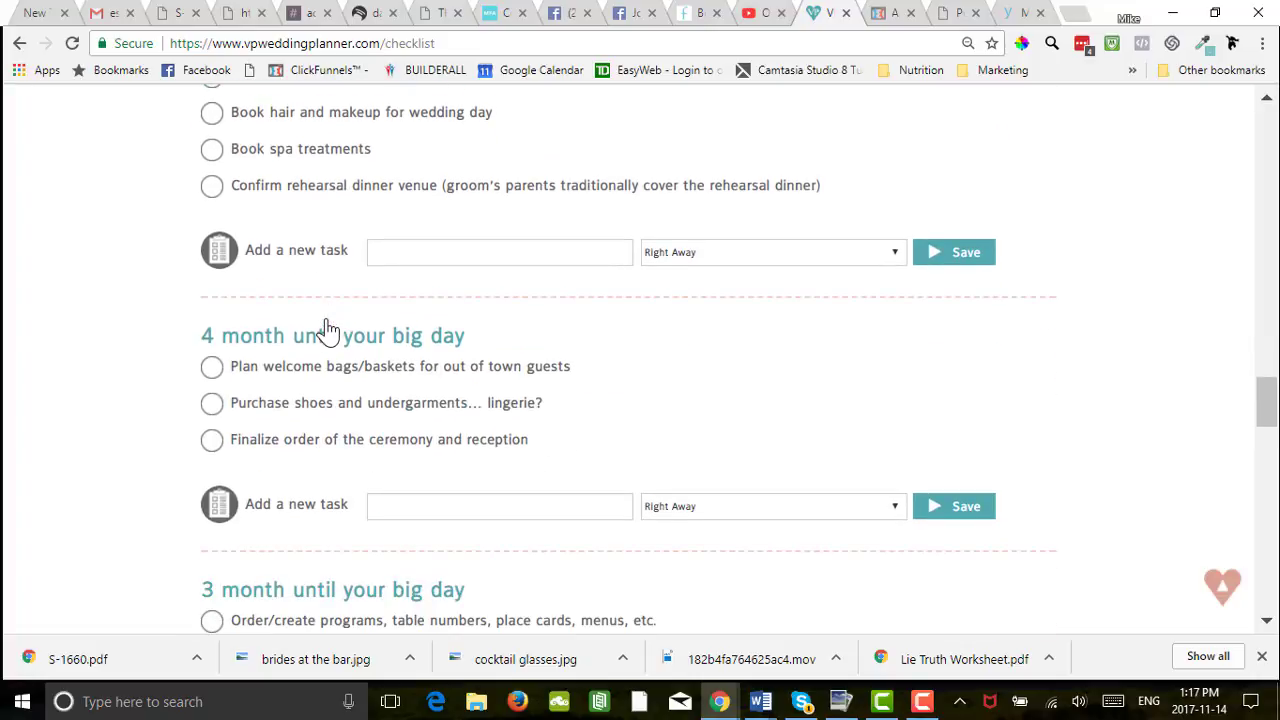
pyautogui.scroll(-2, 329, 329)
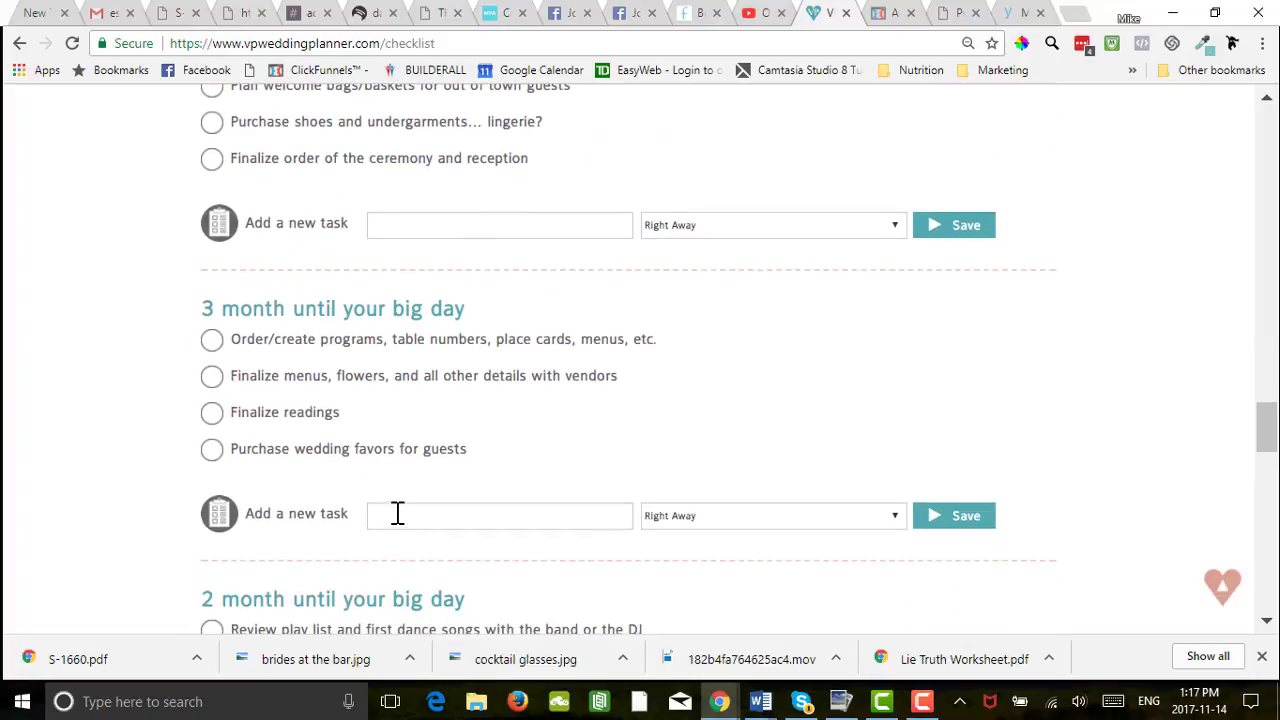
pyautogui.click(395, 518)
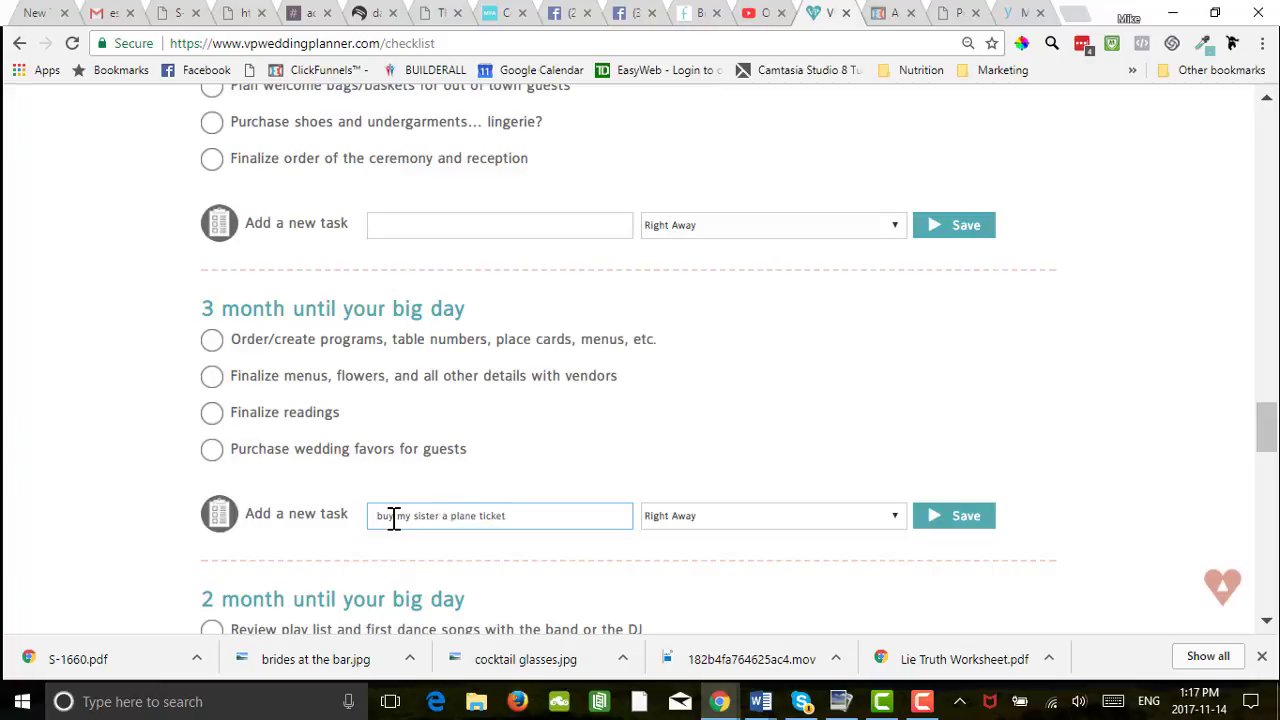
pyautogui.click(895, 519)
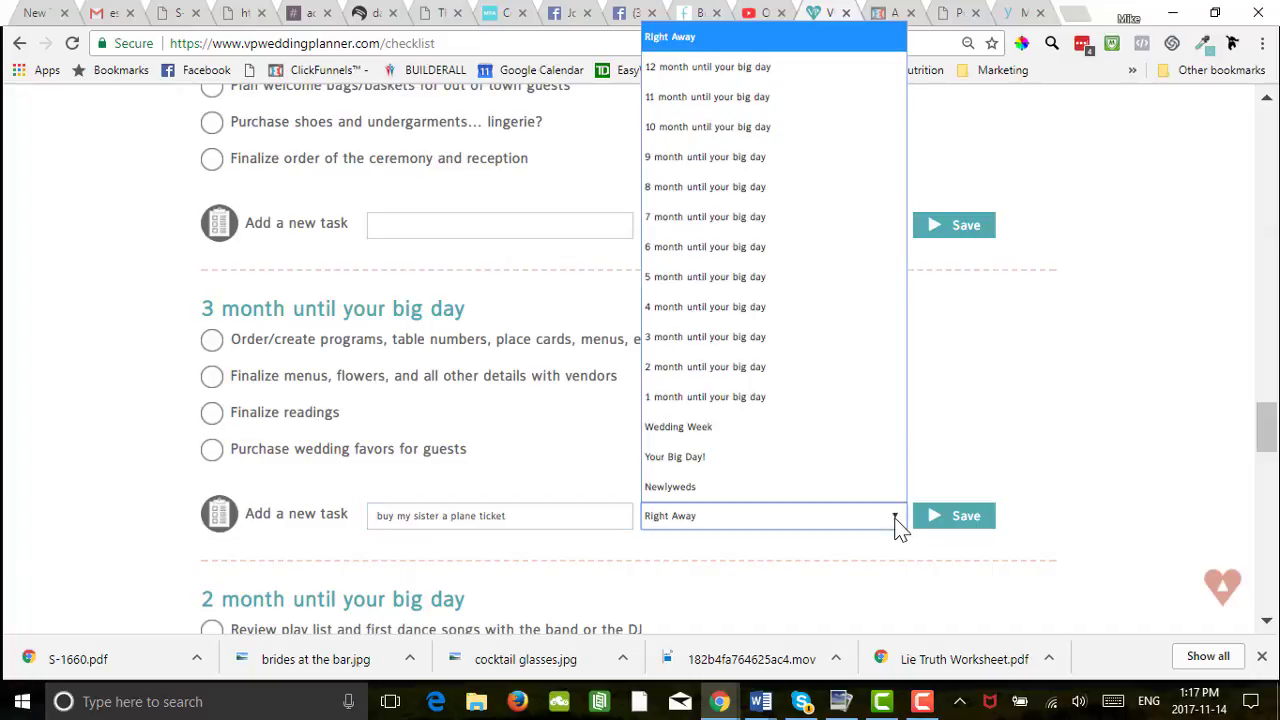
pyautogui.click(832, 338)
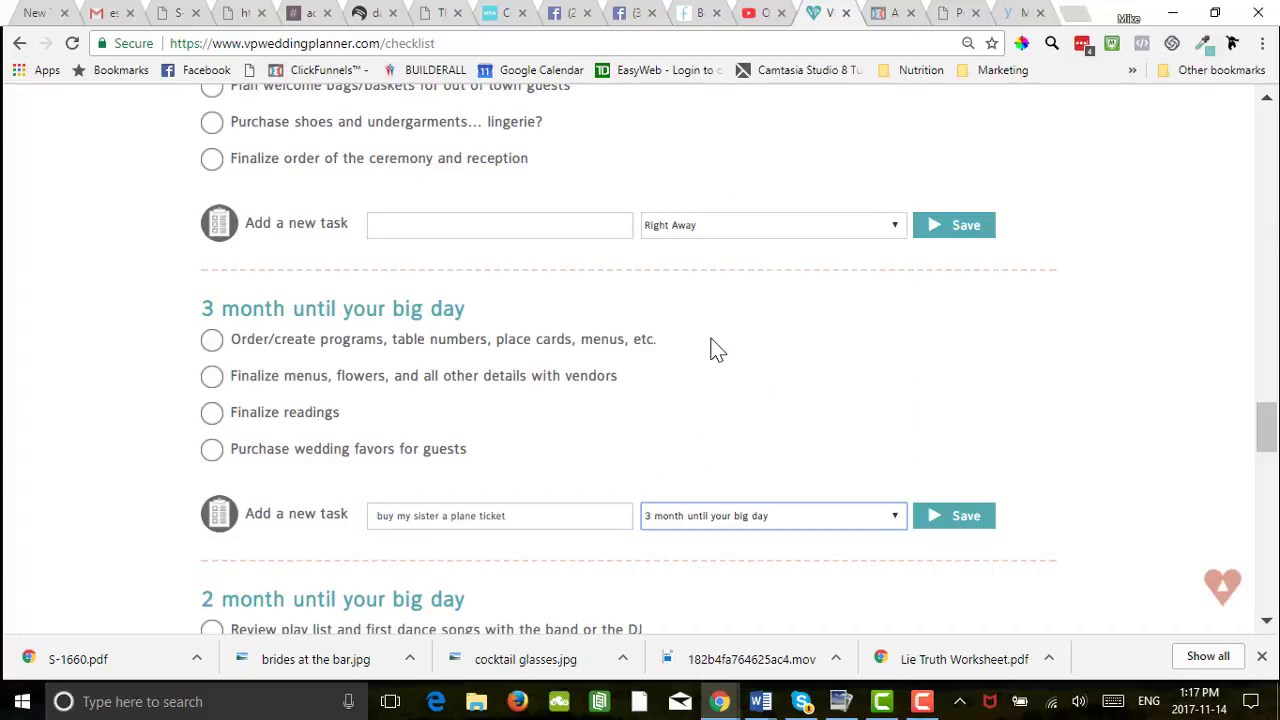
pyautogui.click(937, 517)
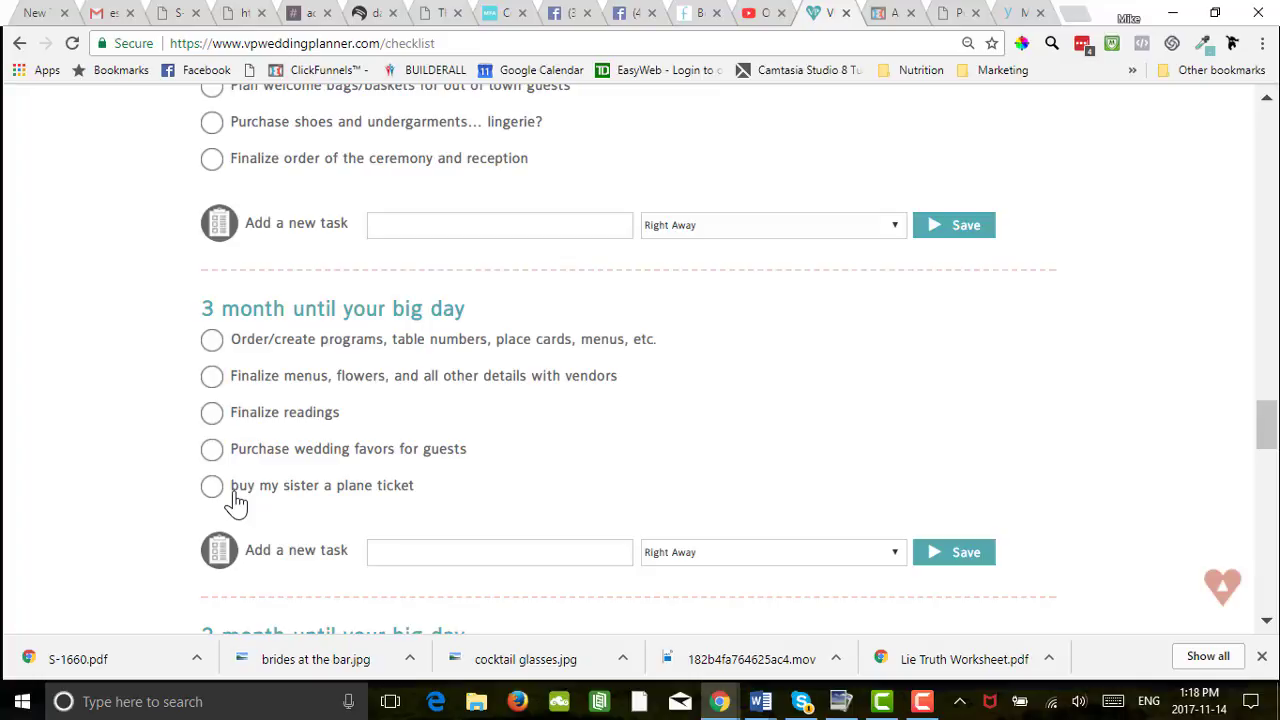
pyautogui.scroll(4, 236, 505)
pyautogui.scroll(-4, 236, 505)
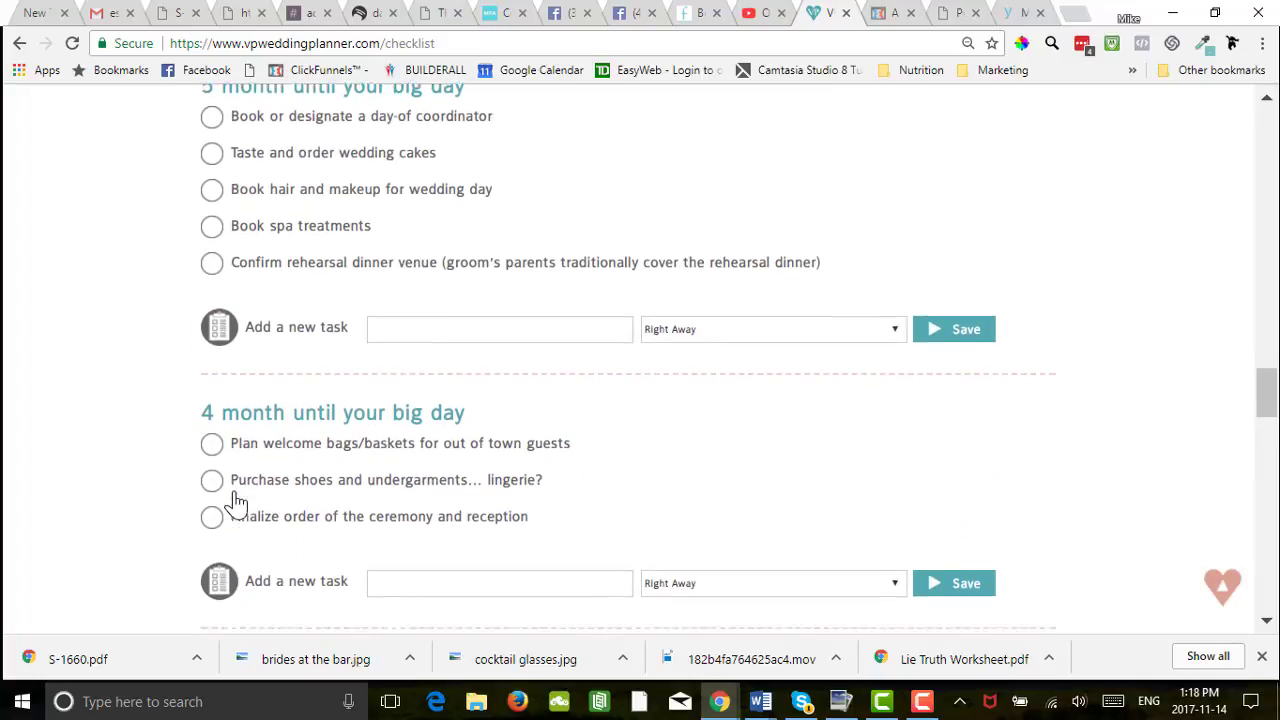
pyautogui.scroll(3, 236, 505)
pyautogui.scroll(10, 236, 505)
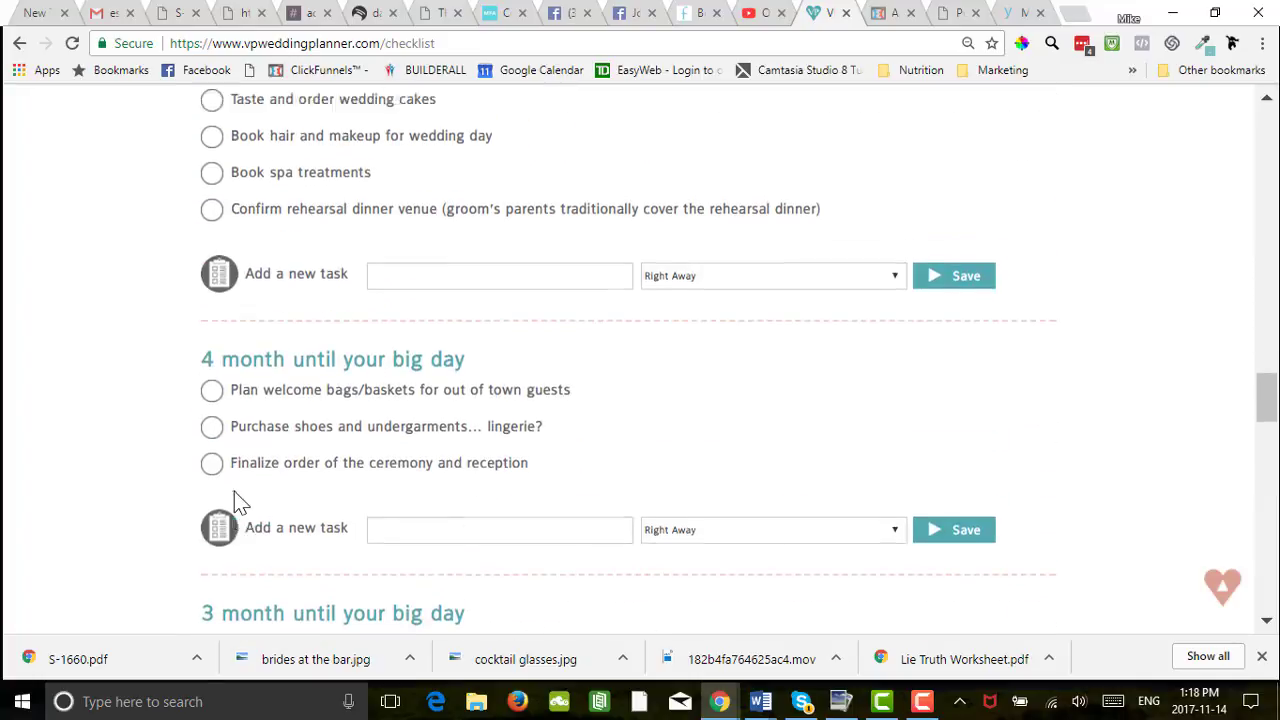
pyautogui.scroll(-8, 236, 505)
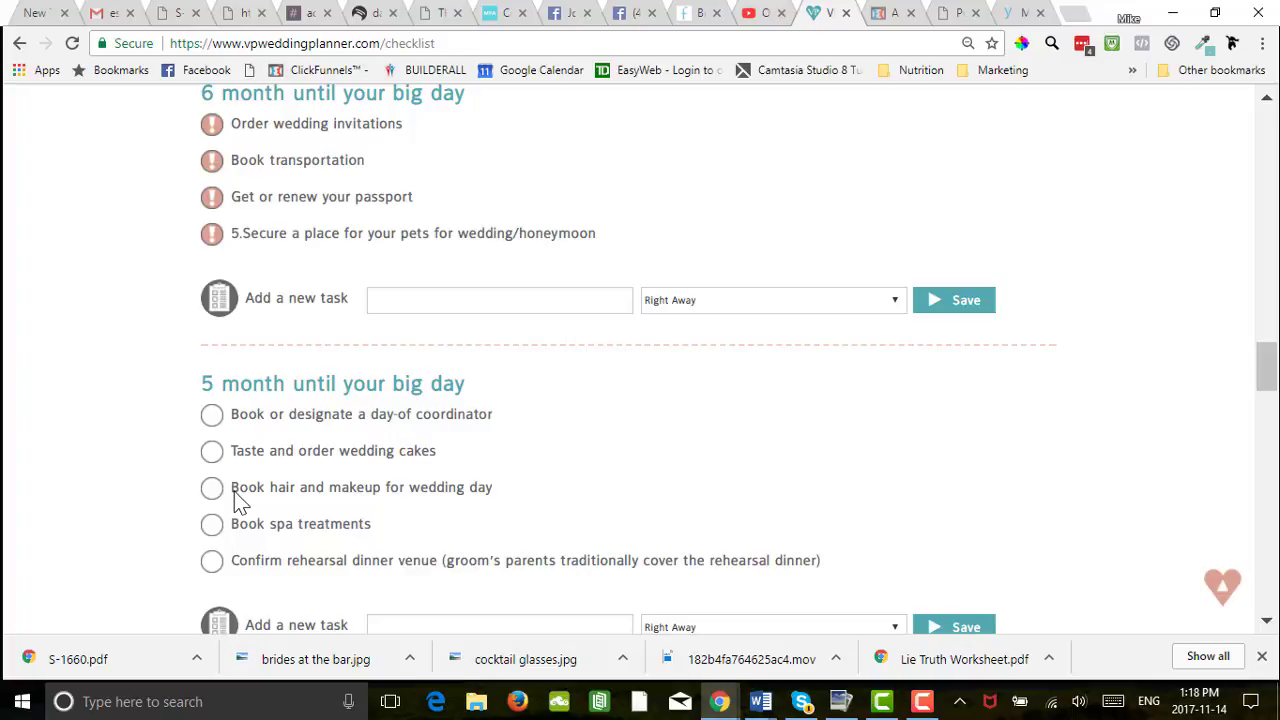
# Step: Open the wedding budget and review the target budget, industry recommendations and Wedding Day Suppliers estimates and bookings
pyautogui.scroll(-2, 236, 503)
pyautogui.scroll(10, 236, 503)
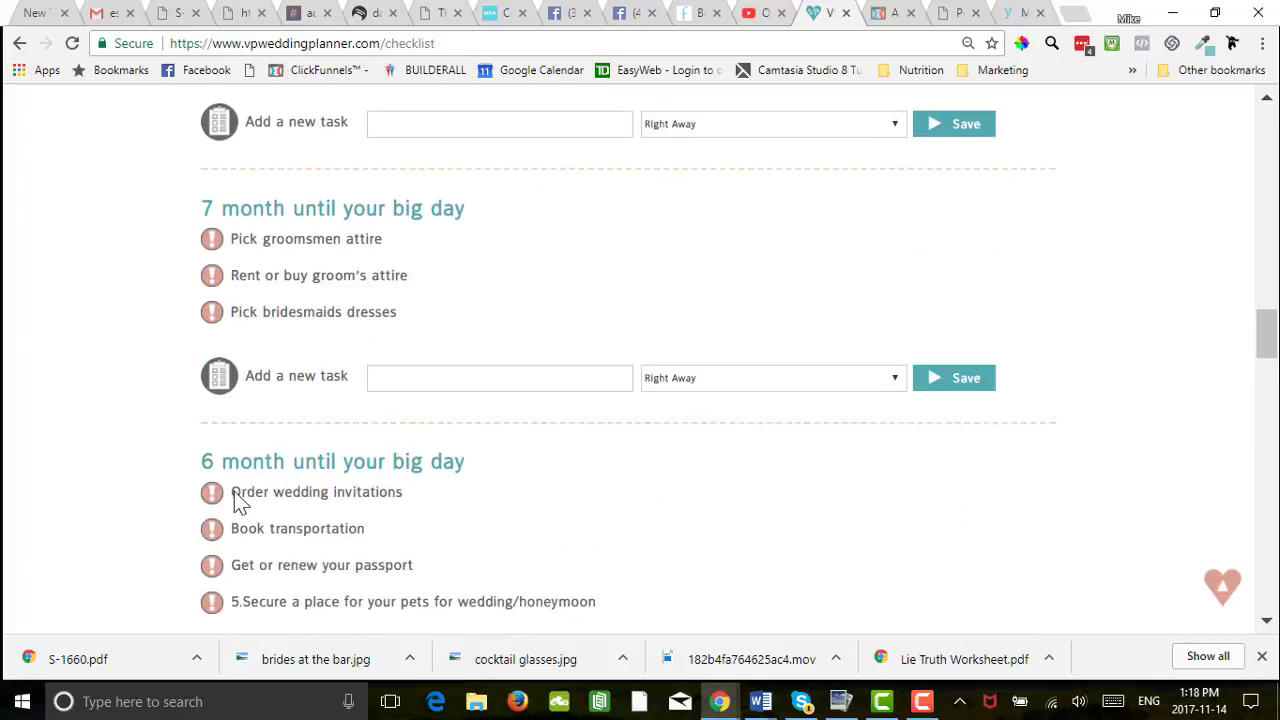
pyautogui.scroll(15, 236, 503)
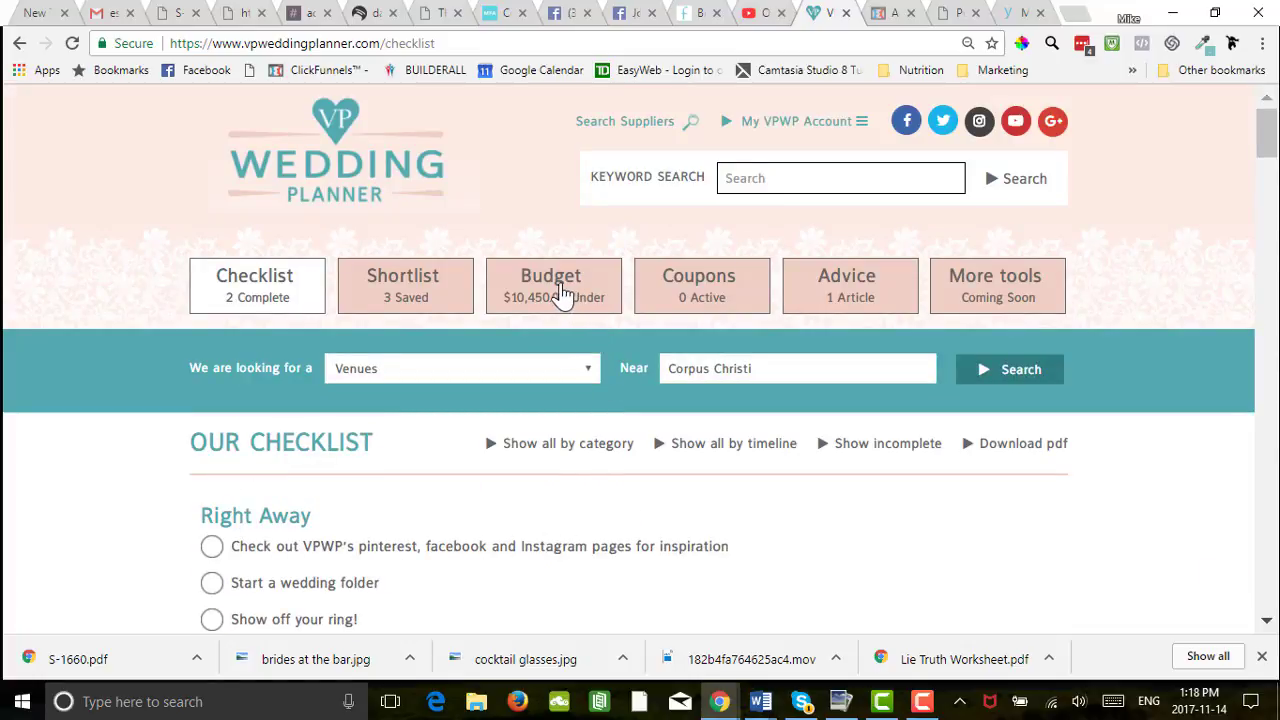
pyautogui.click(548, 285)
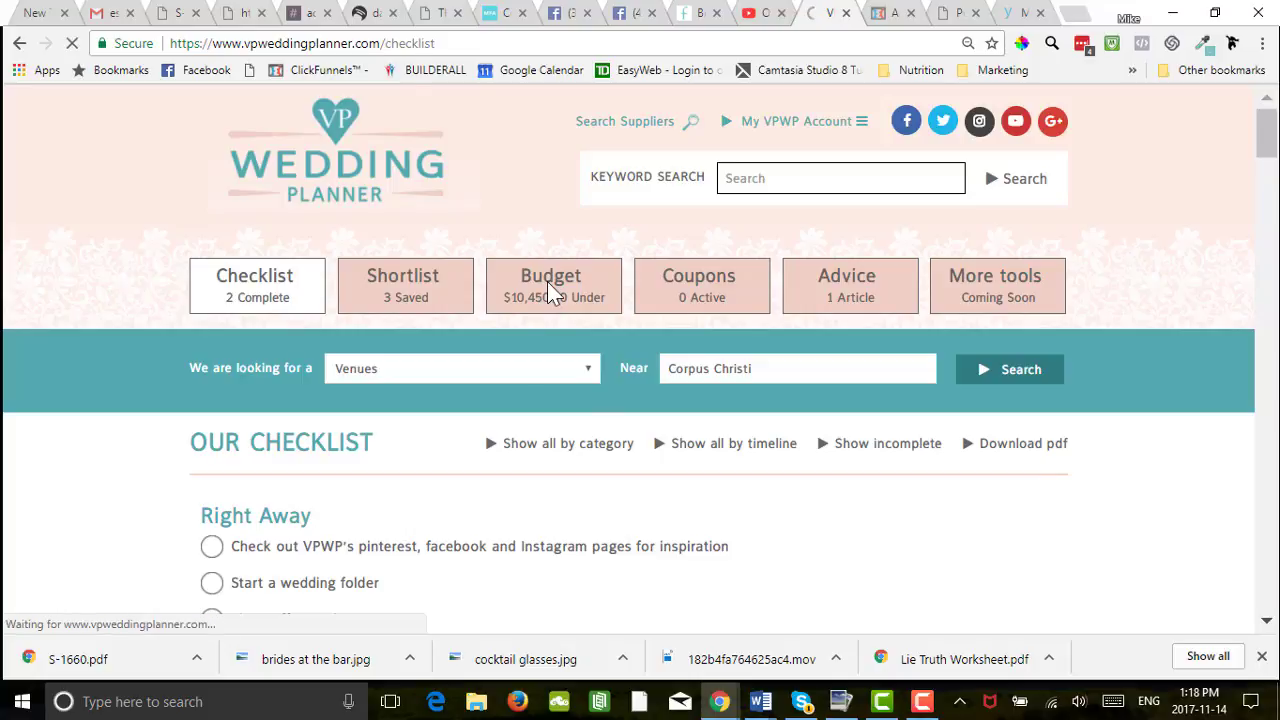
pyautogui.scroll(-1, 556, 378)
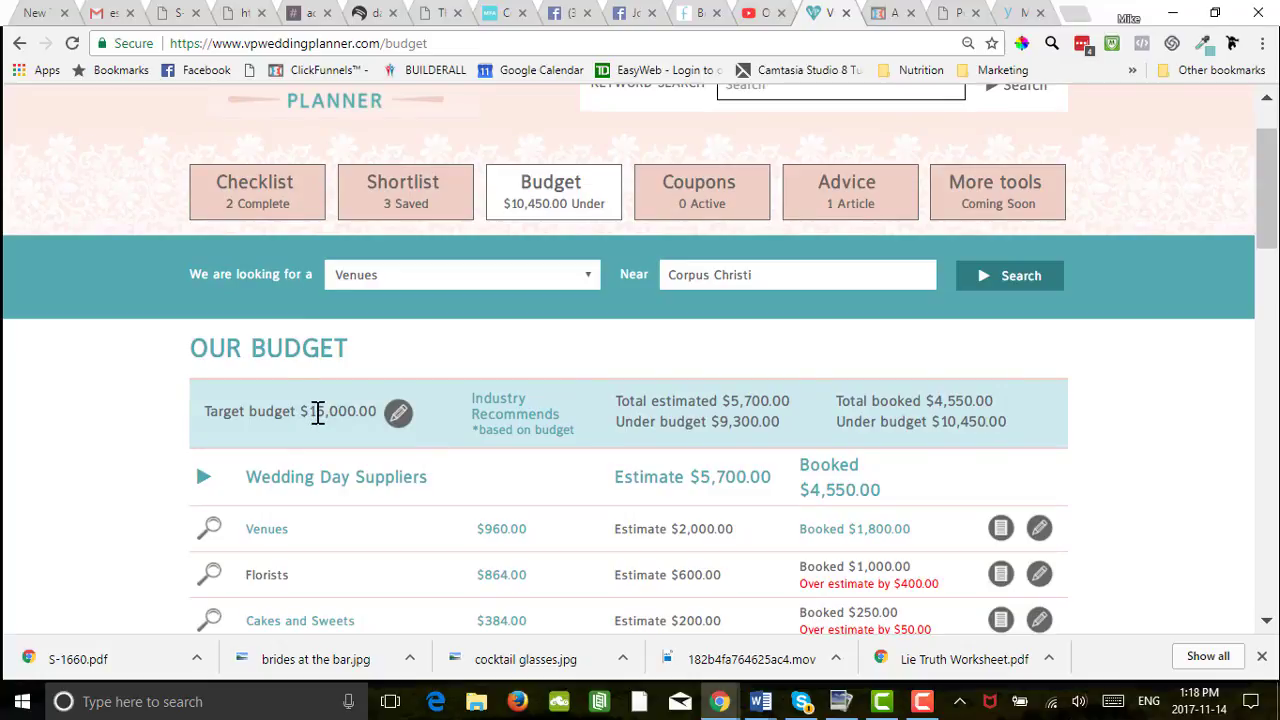
pyautogui.scroll(-1, 661, 489)
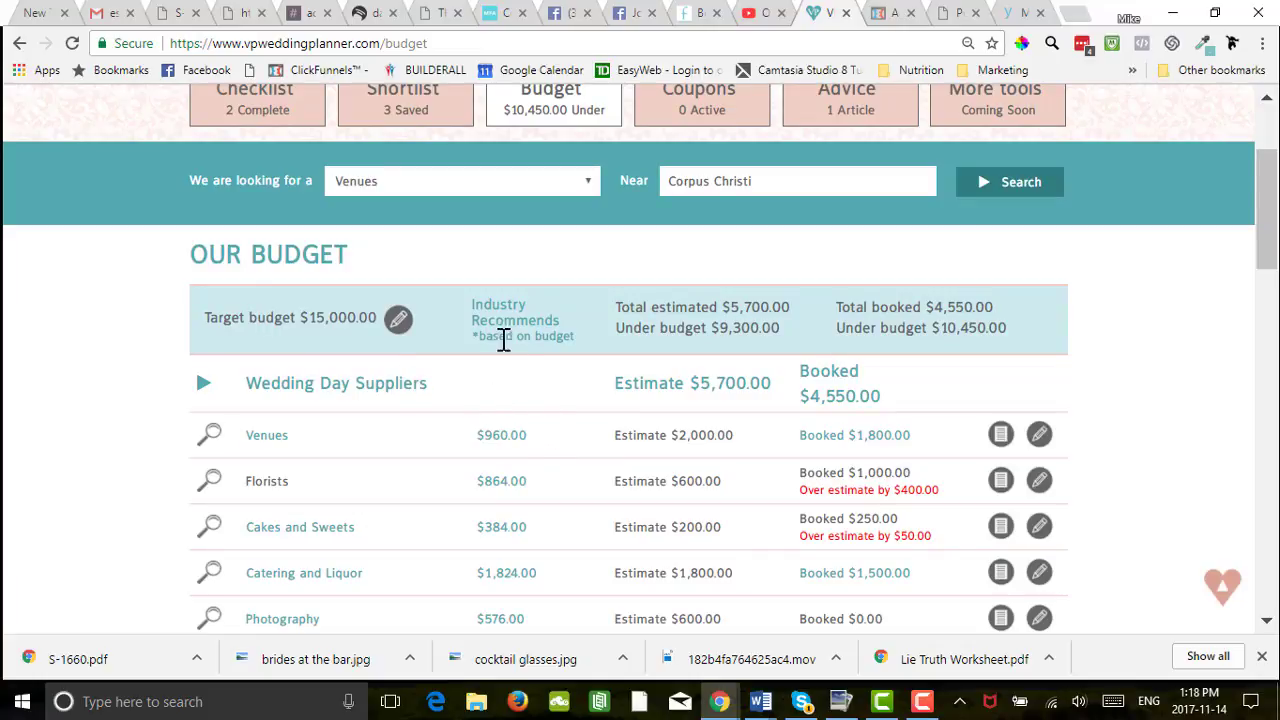
pyautogui.scroll(-1, 560, 458)
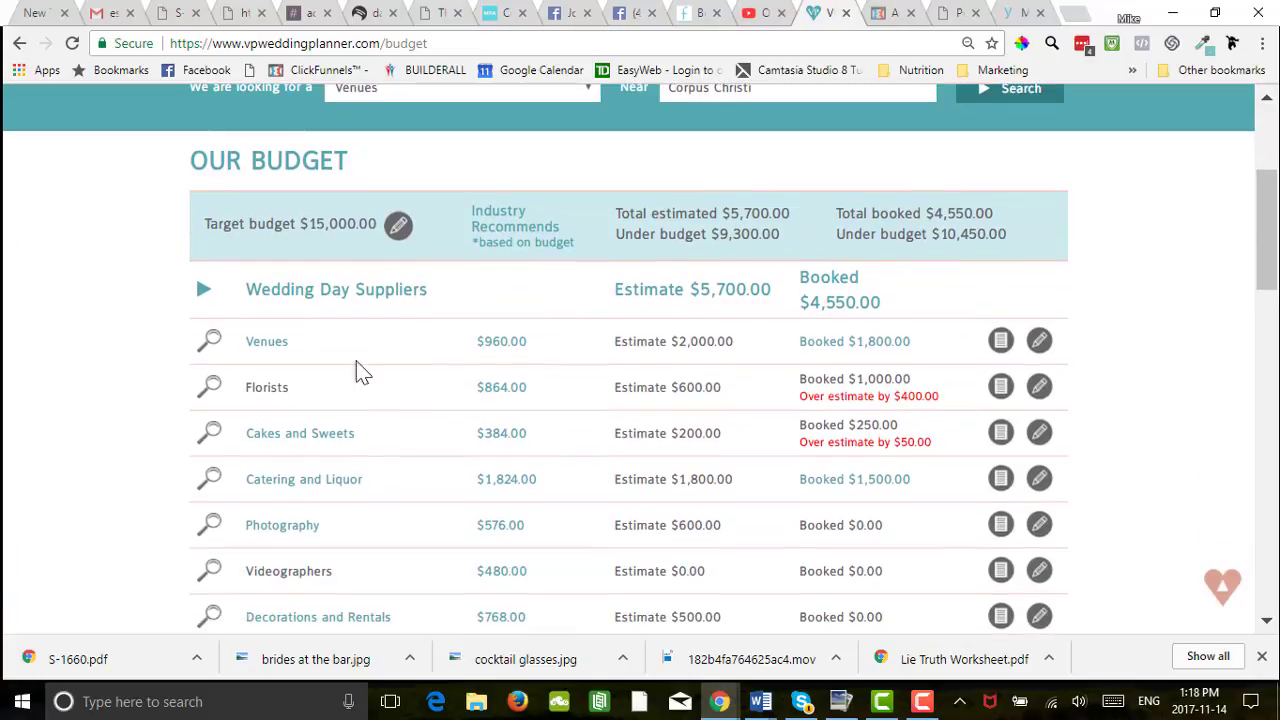
pyautogui.scroll(-2, 371, 452)
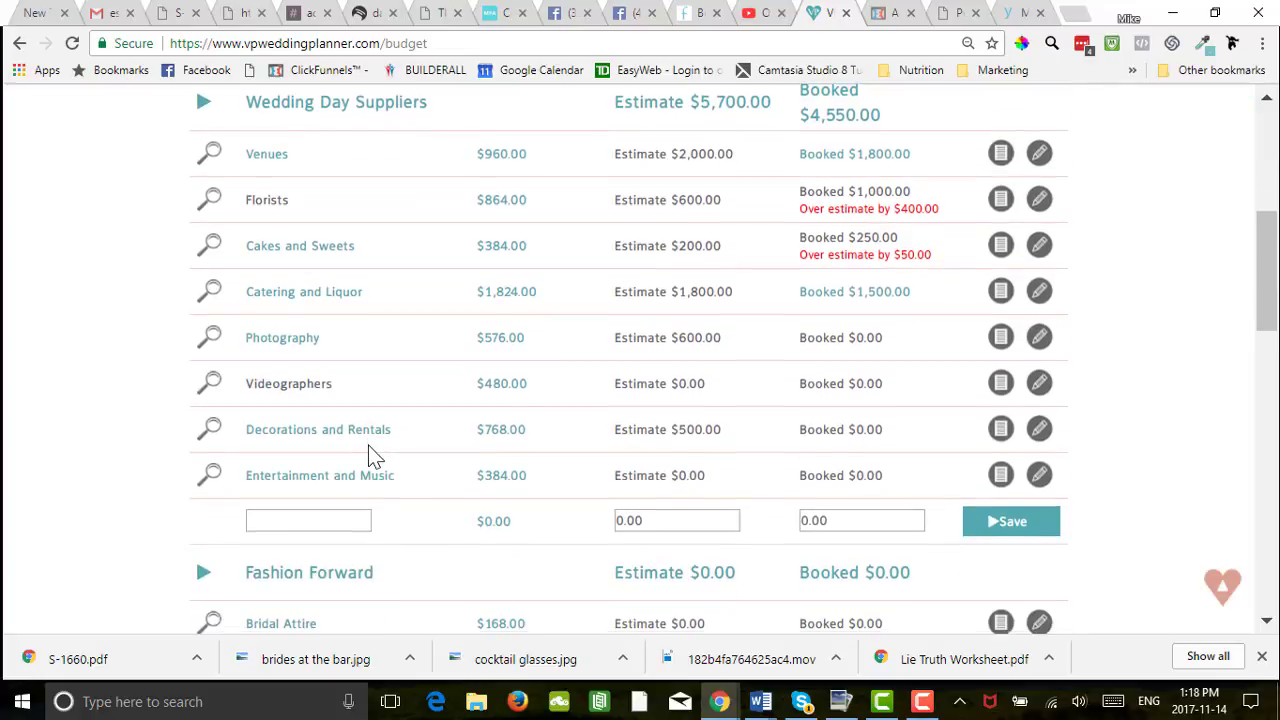
pyautogui.scroll(-1, 371, 457)
pyautogui.scroll(3, 371, 455)
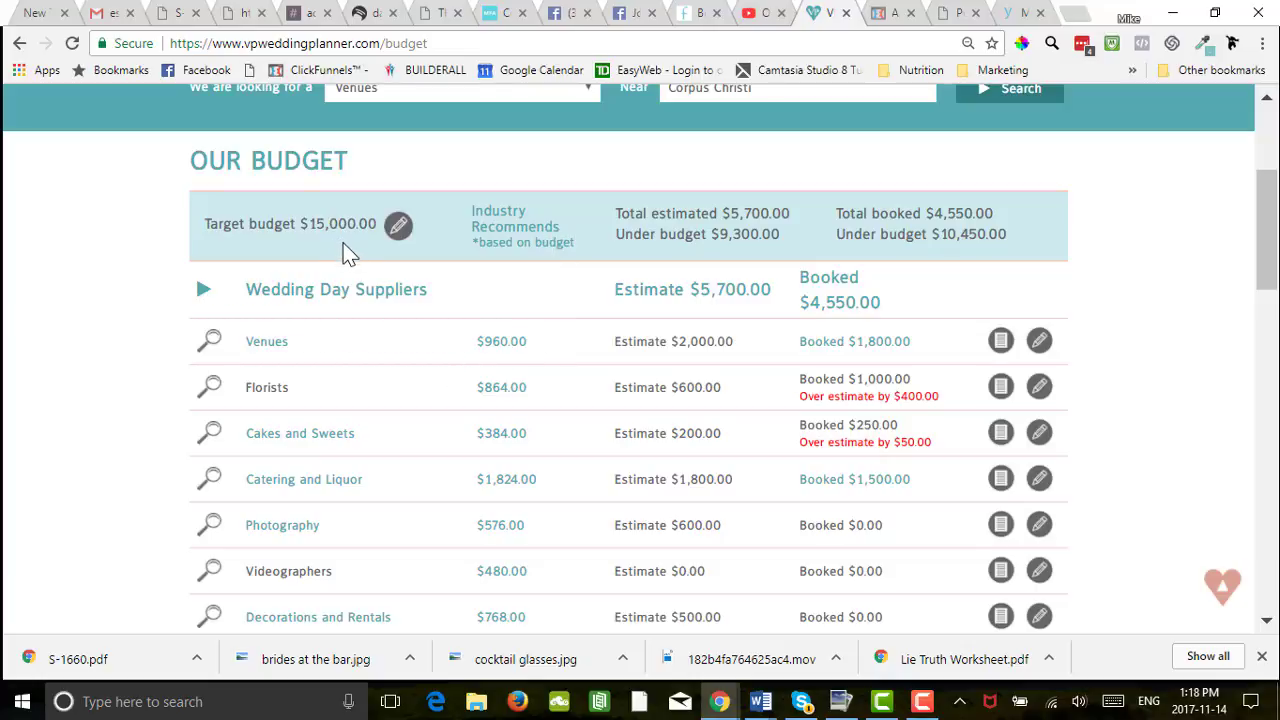
pyautogui.scroll(-1, 343, 253)
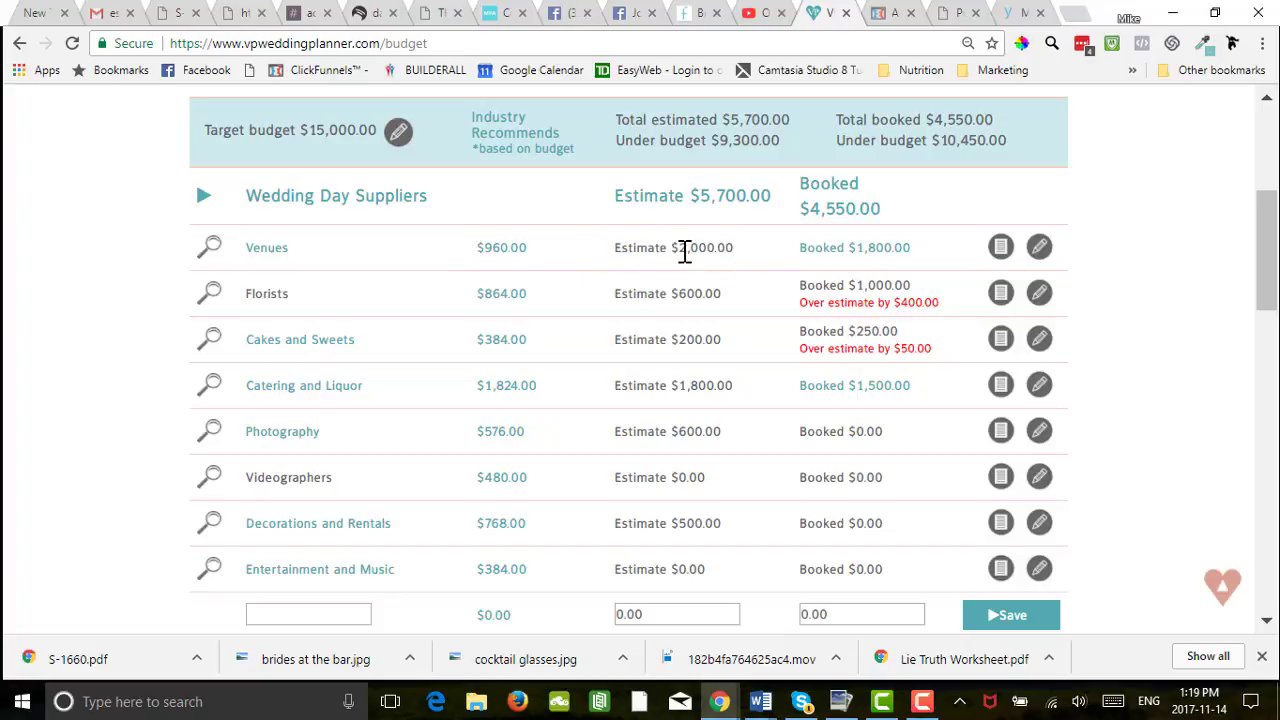
# Step: Set the Entertainment and Music estimate to 400.00 under Wedding Day Suppliers and save it
pyautogui.scroll(-1, 688, 275)
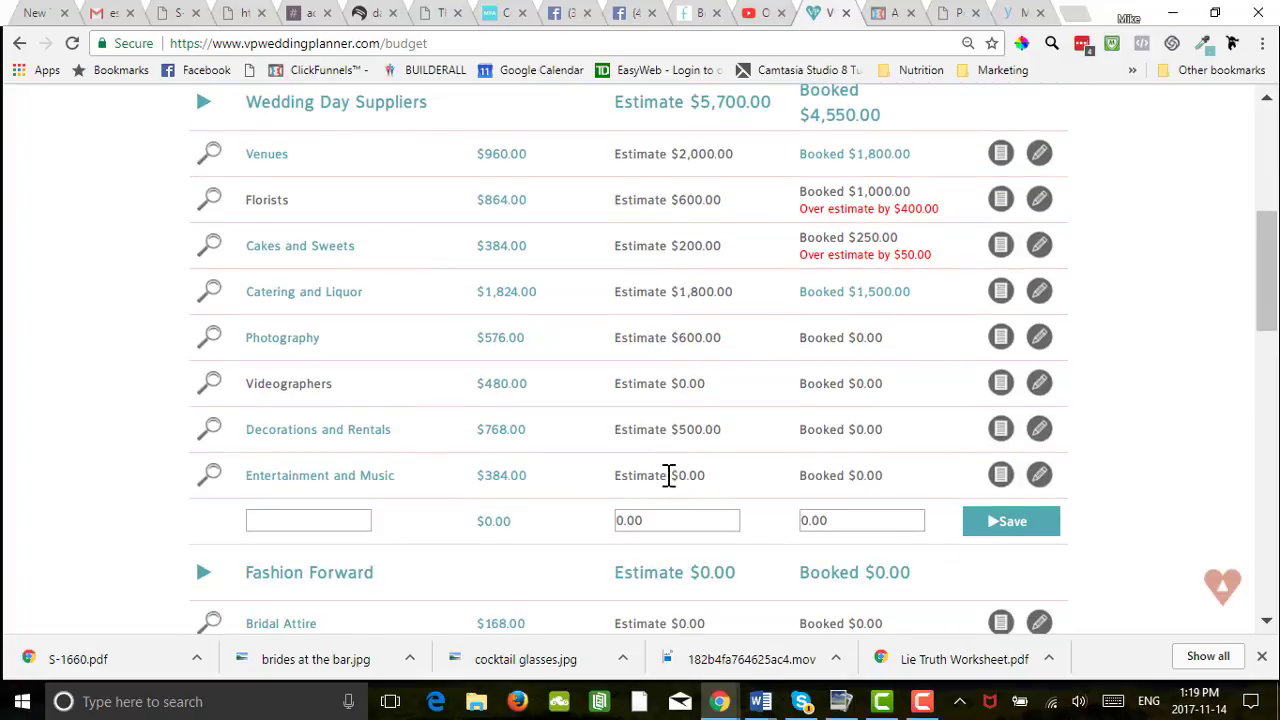
pyautogui.click(1039, 475)
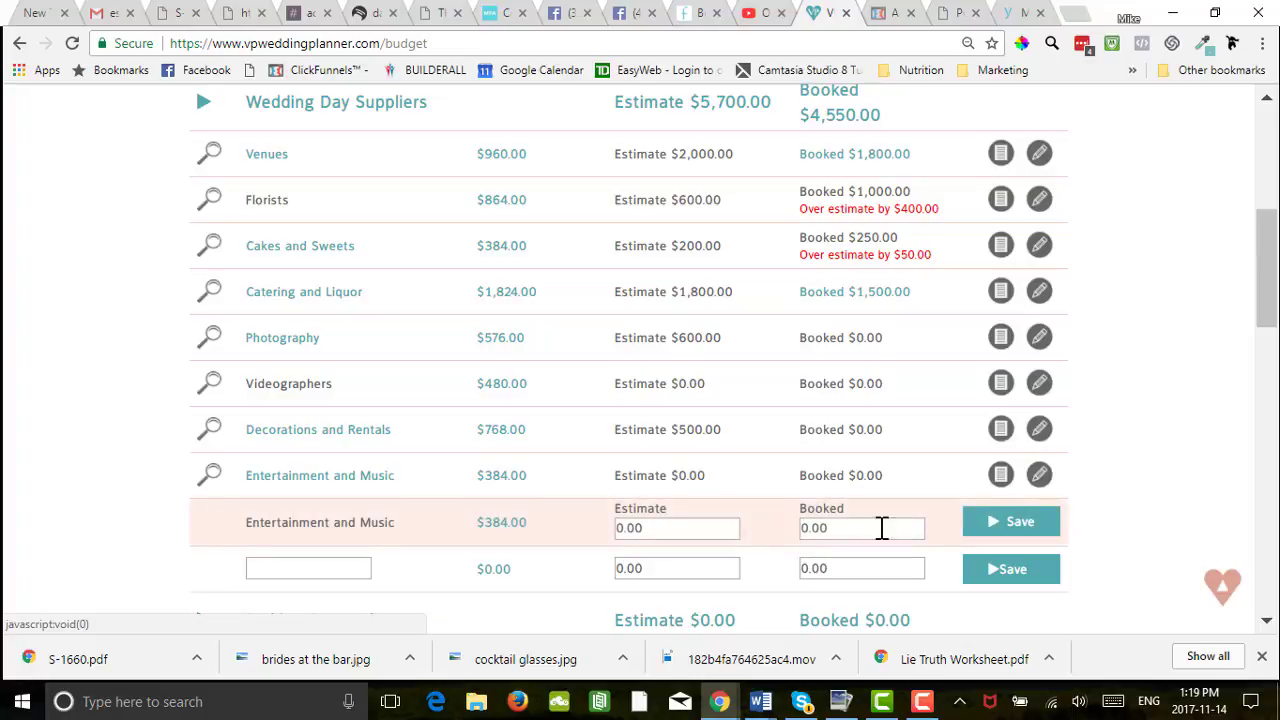
pyautogui.click(618, 530)
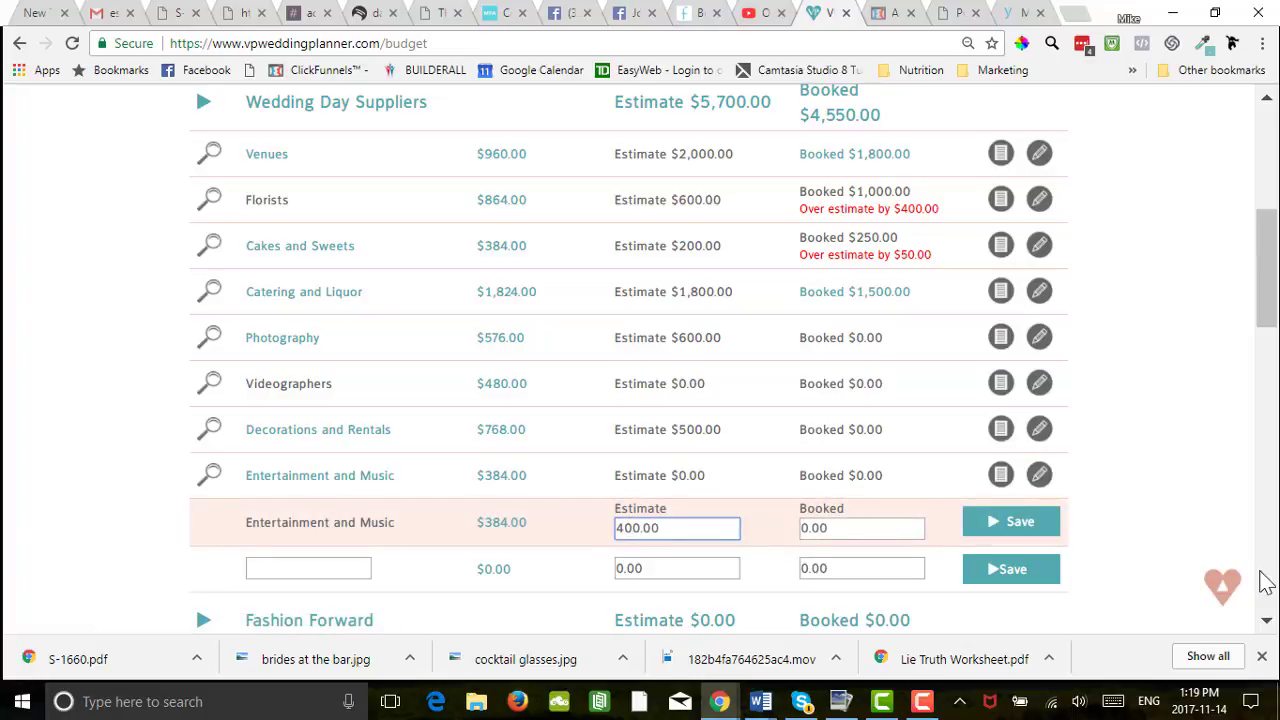
pyautogui.click(1003, 527)
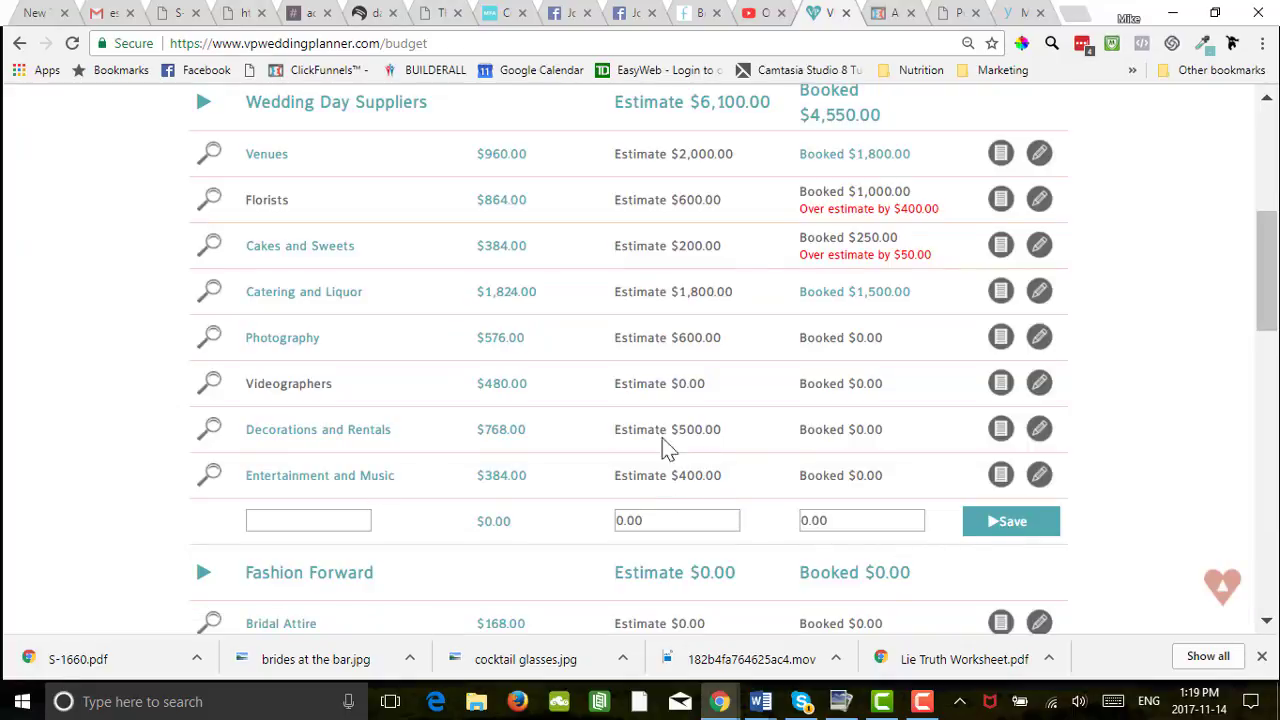
# Step: Set the Videographers estimate to 900.00 under Wedding Day Suppliers and save it
pyautogui.scroll(2, 690, 470)
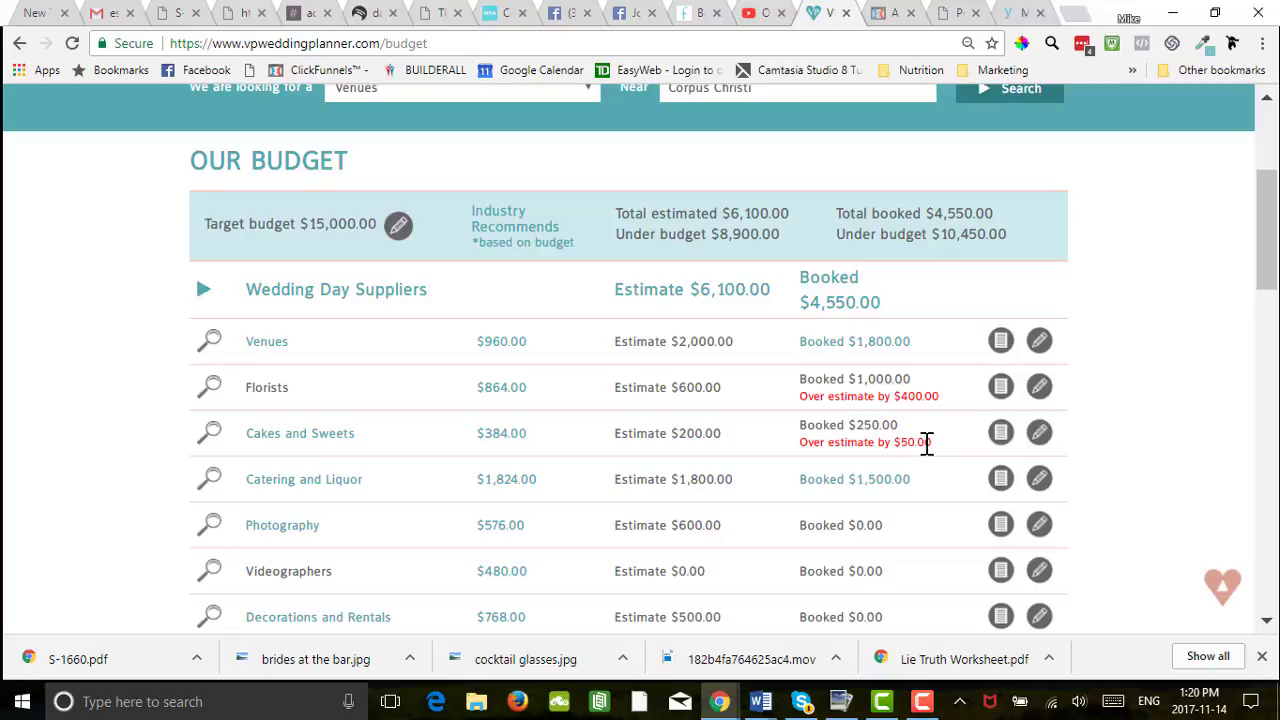
pyautogui.scroll(-1, 927, 444)
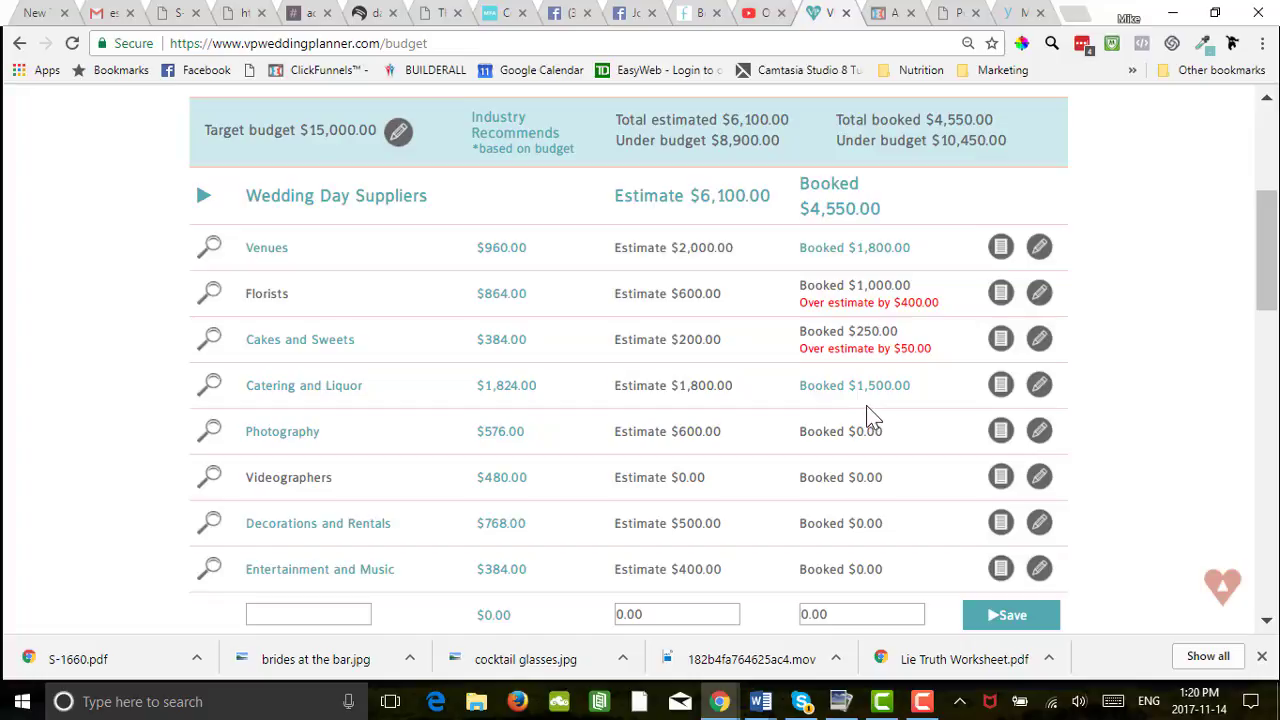
pyautogui.scroll(1, 866, 412)
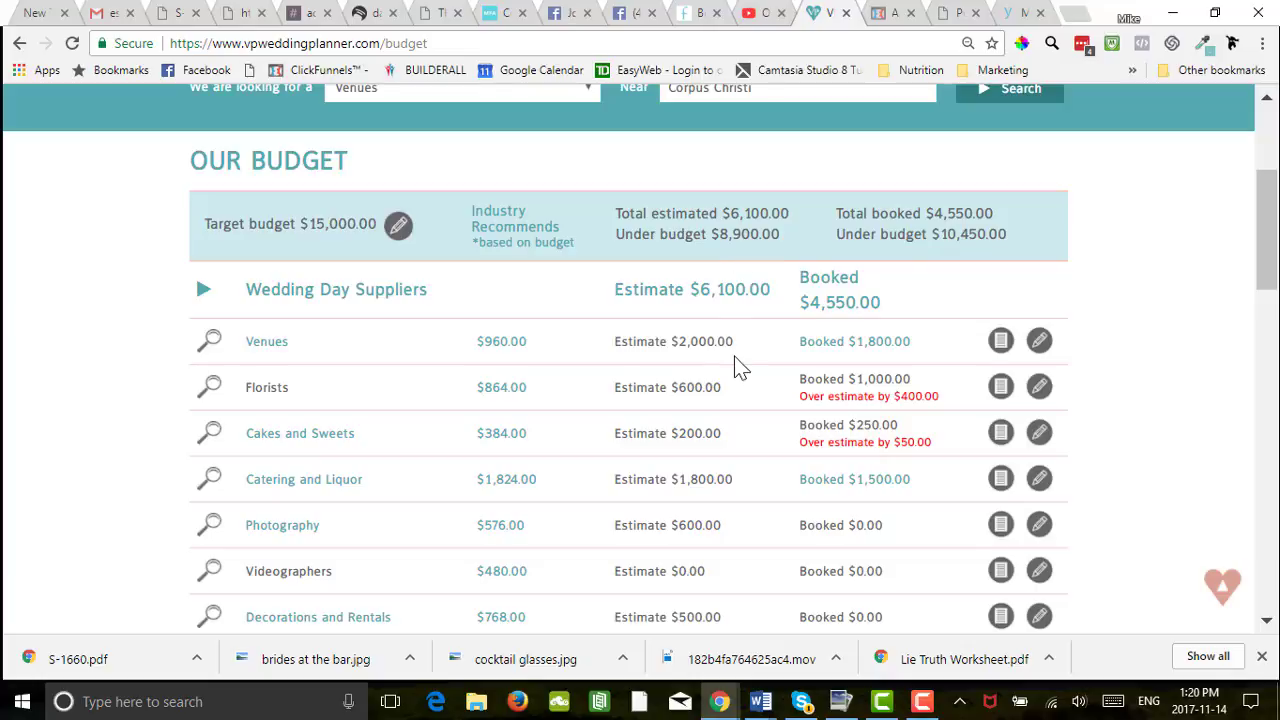
pyautogui.scroll(-2, 738, 366)
pyautogui.scroll(1, 736, 366)
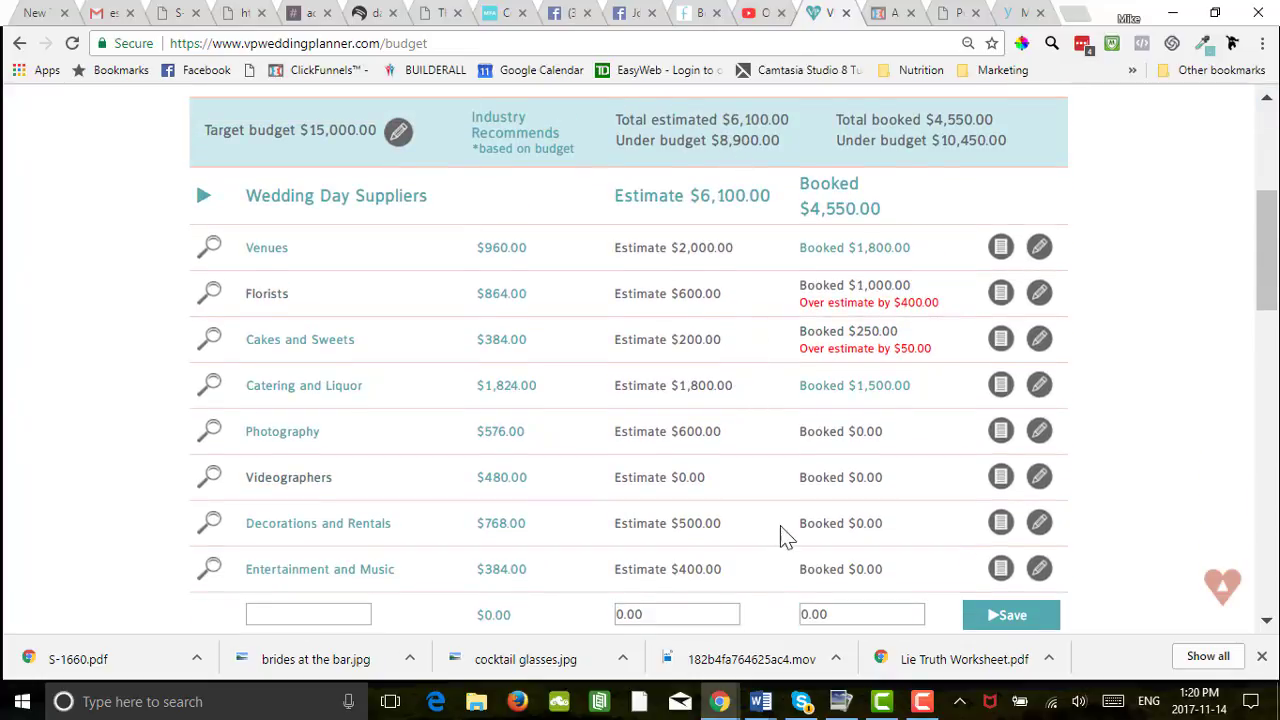
pyautogui.scroll(-1, 782, 533)
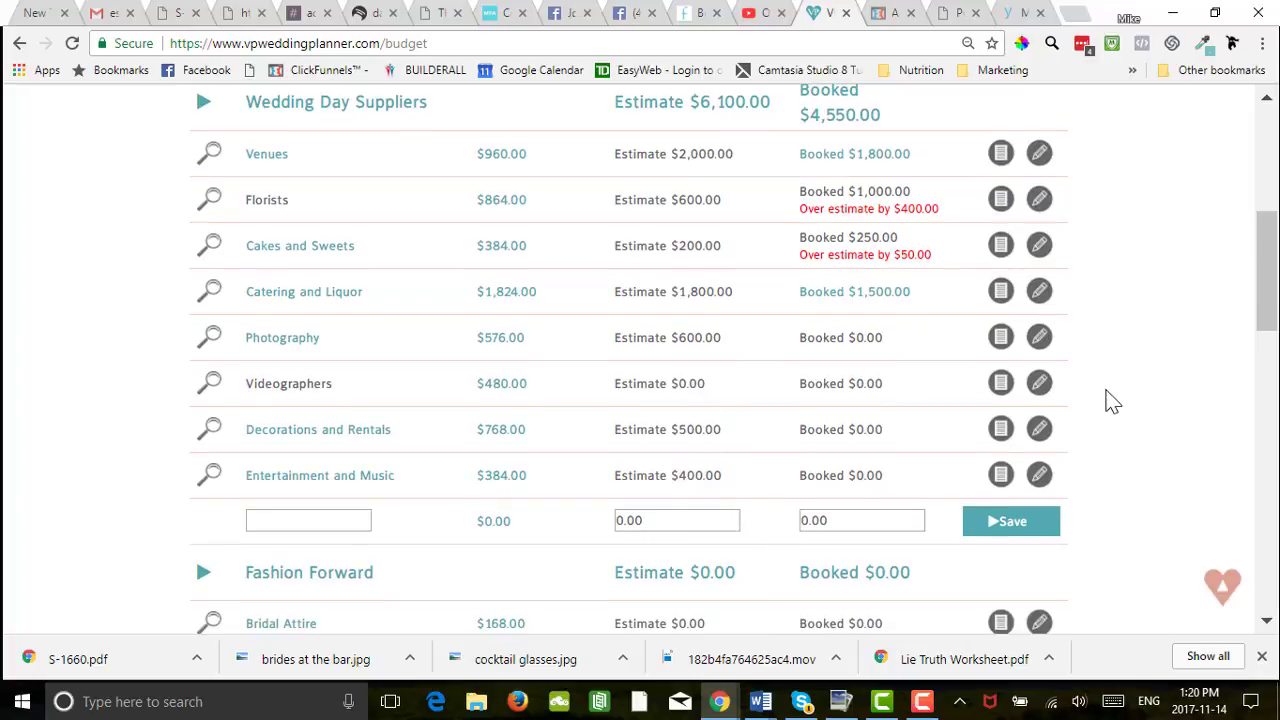
pyautogui.click(1040, 391)
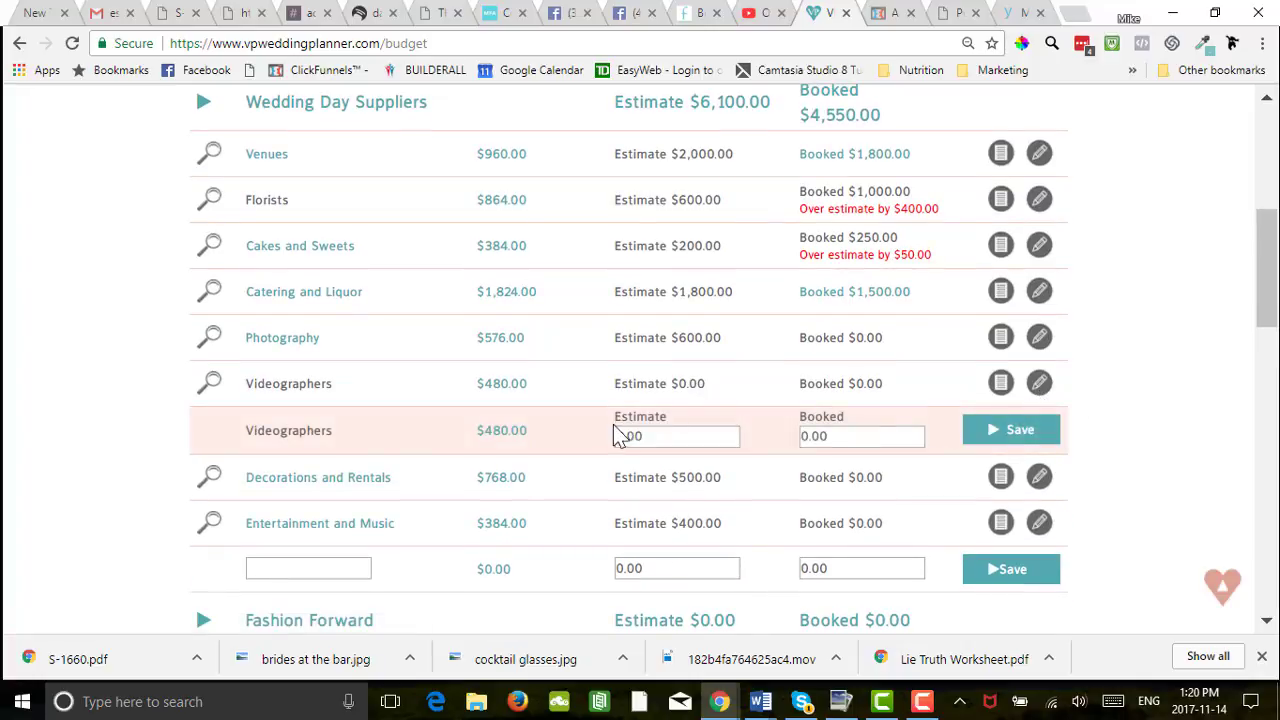
pyautogui.click(619, 436)
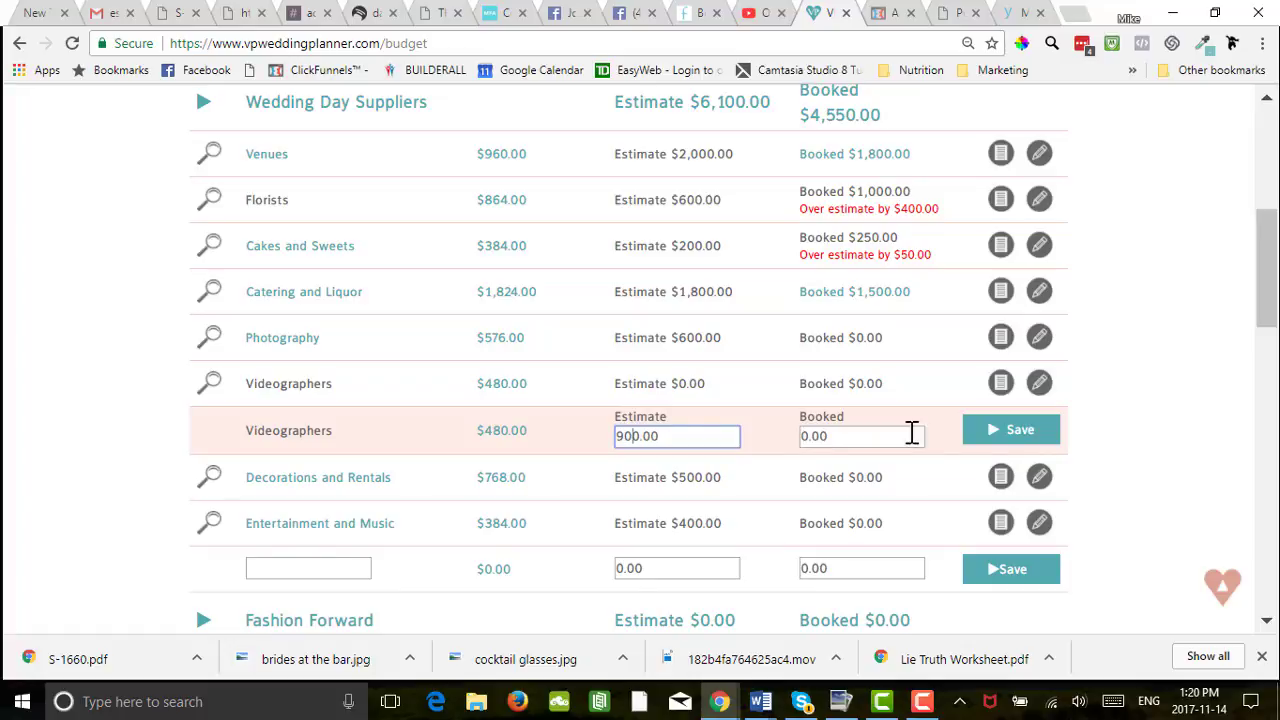
pyautogui.click(1020, 436)
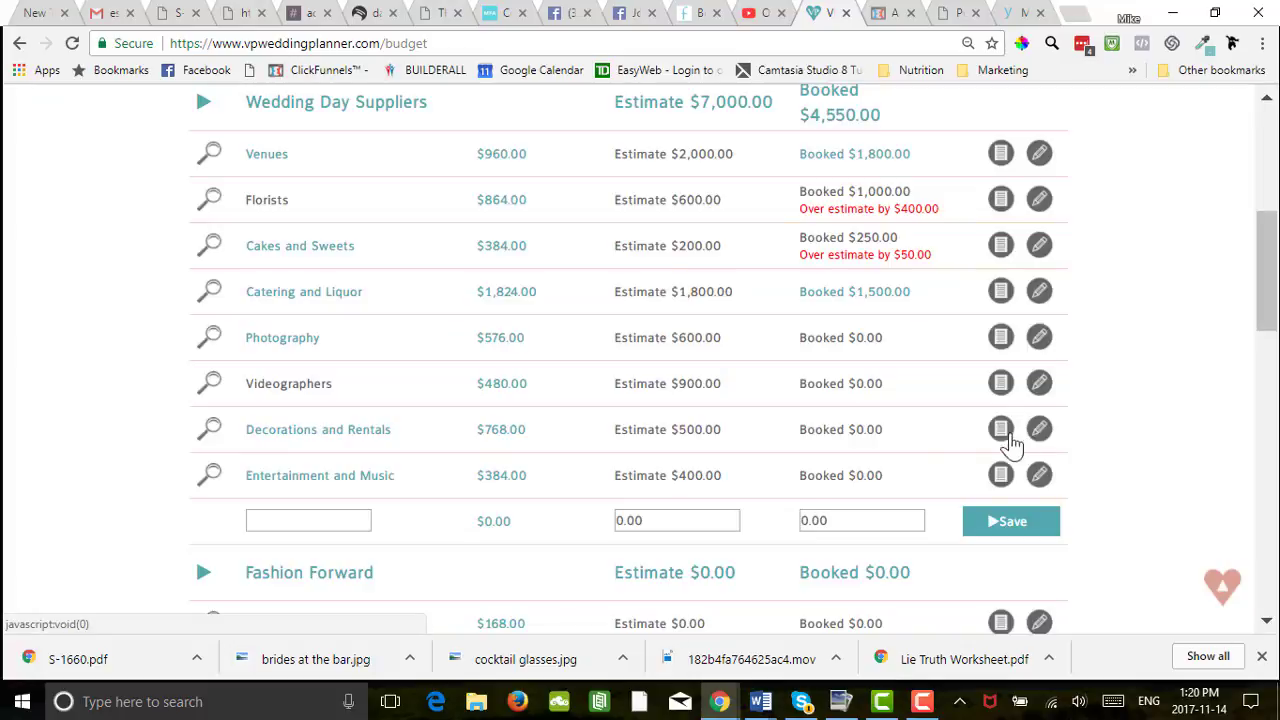
# Step: Review the updated budget totals and the further categories from Fashion Forward through Take Care of Yourself
pyautogui.scroll(2, 803, 491)
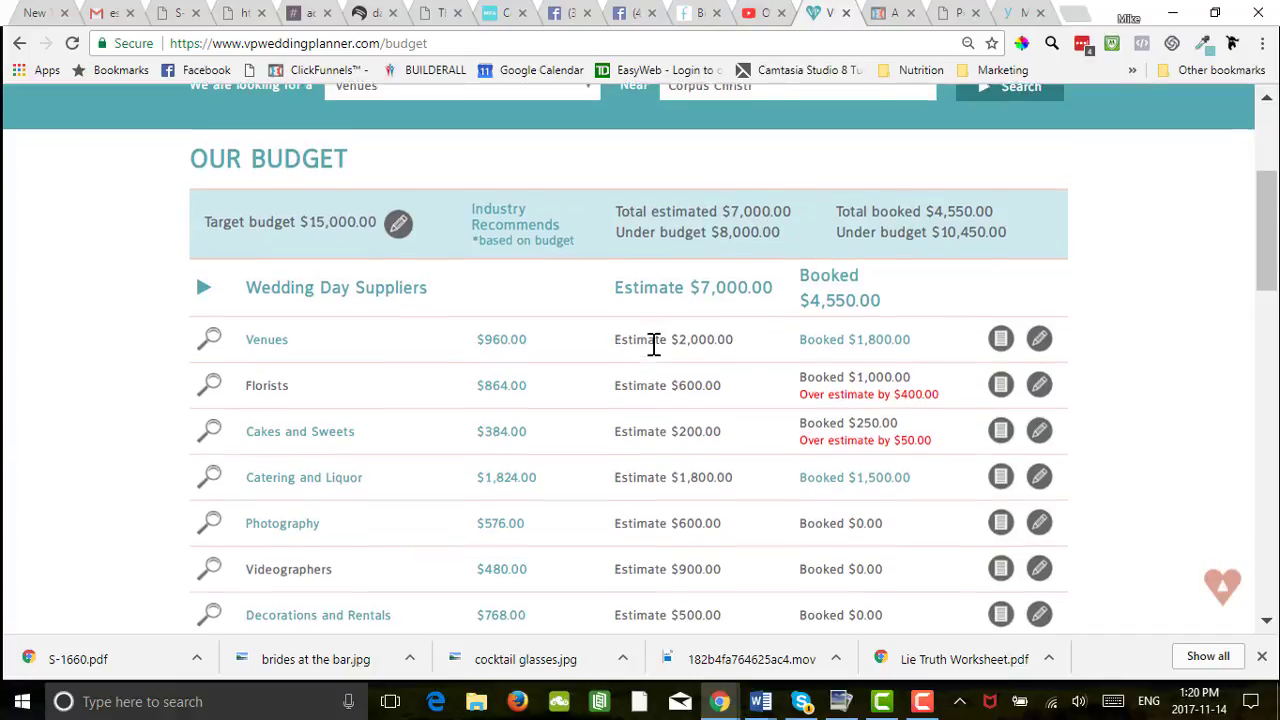
pyautogui.scroll(-4, 651, 343)
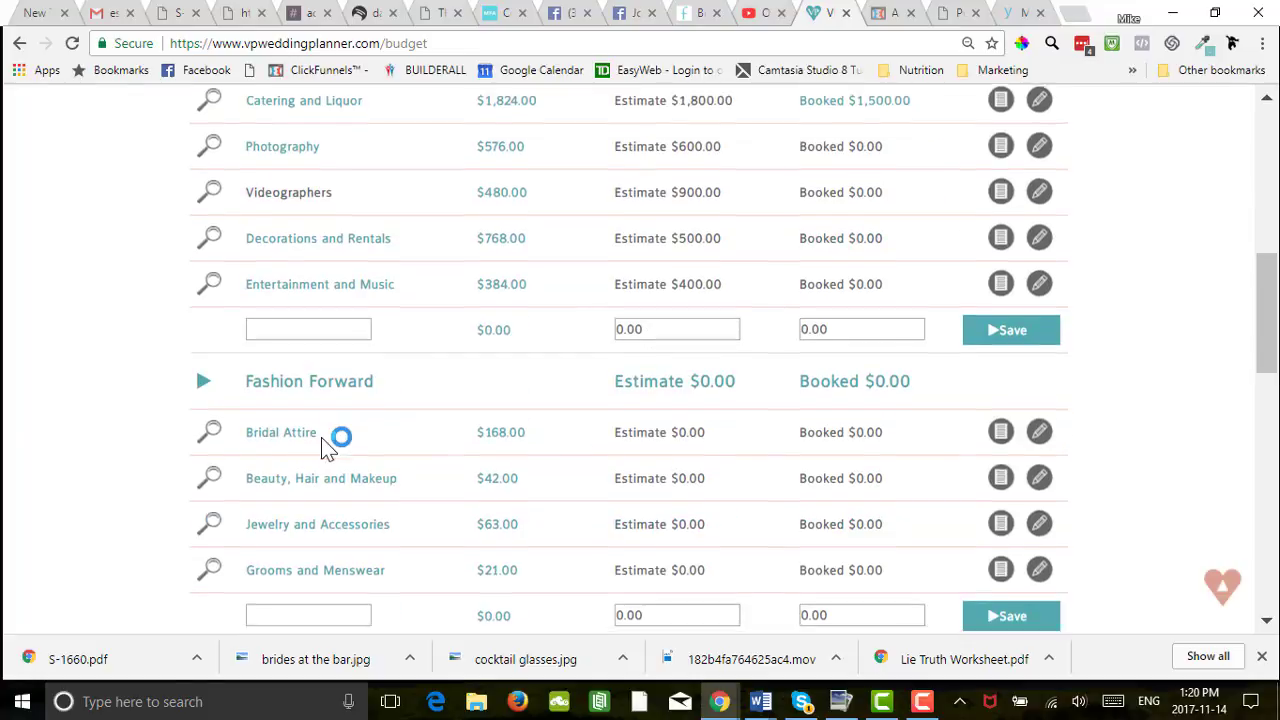
pyautogui.scroll(-2, 321, 437)
pyautogui.scroll(-5, 356, 530)
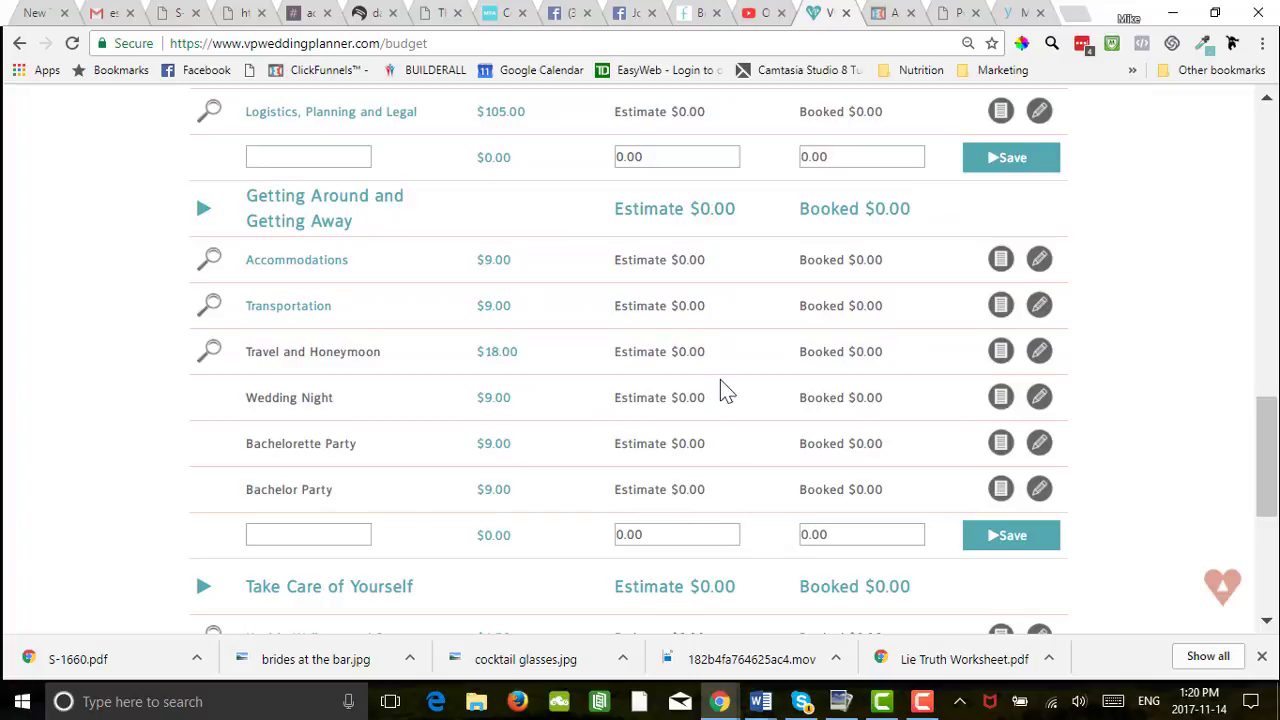
pyautogui.scroll(-3, 720, 385)
pyautogui.scroll(9, 714, 414)
pyautogui.scroll(5, 713, 400)
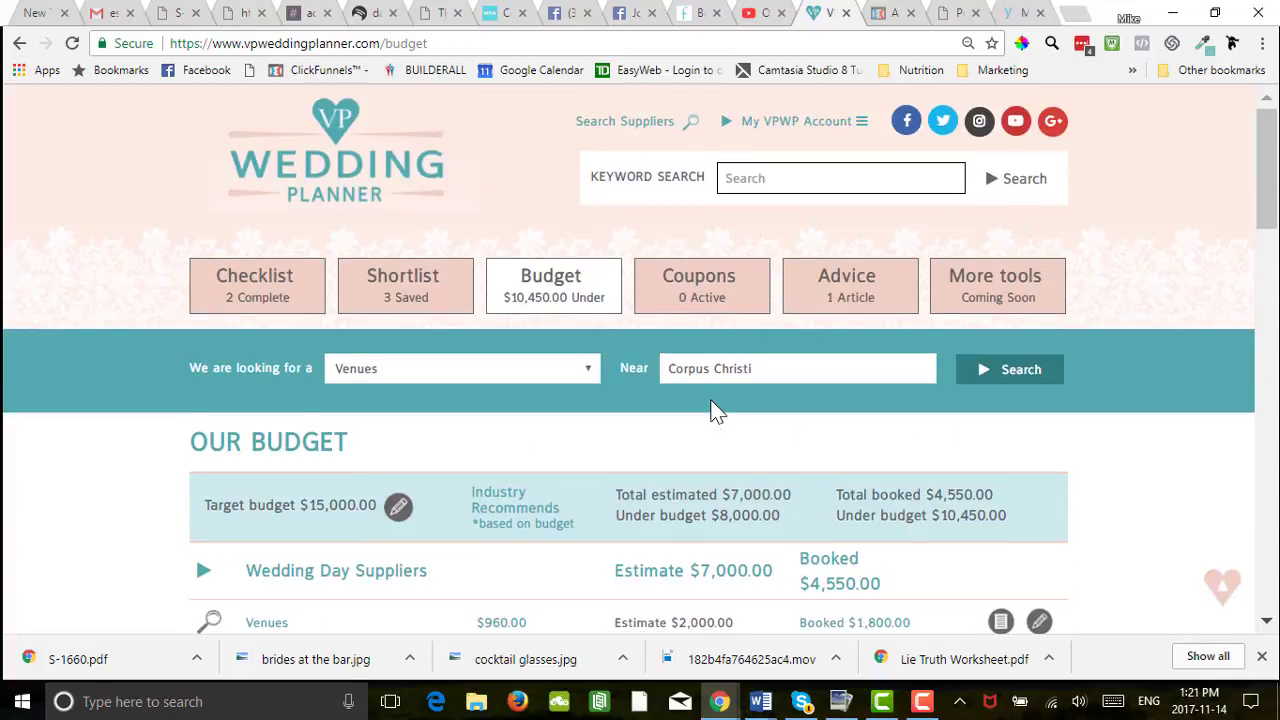
# Step: Compare the total estimated and total booked amounts with the individual supplier estimates and bookings in the budget
pyautogui.scroll(-1, 711, 409)
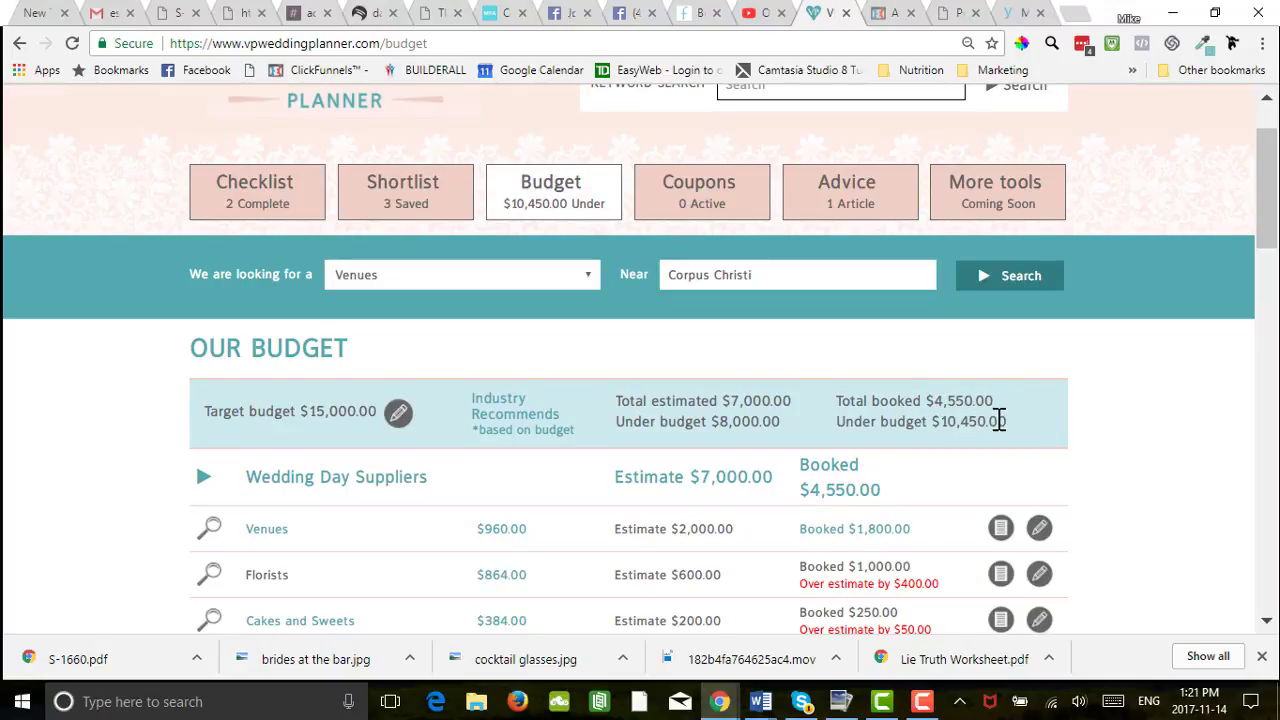
pyautogui.scroll(-1, 999, 420)
pyautogui.scroll(1, 999, 420)
pyautogui.scroll(-1, 999, 420)
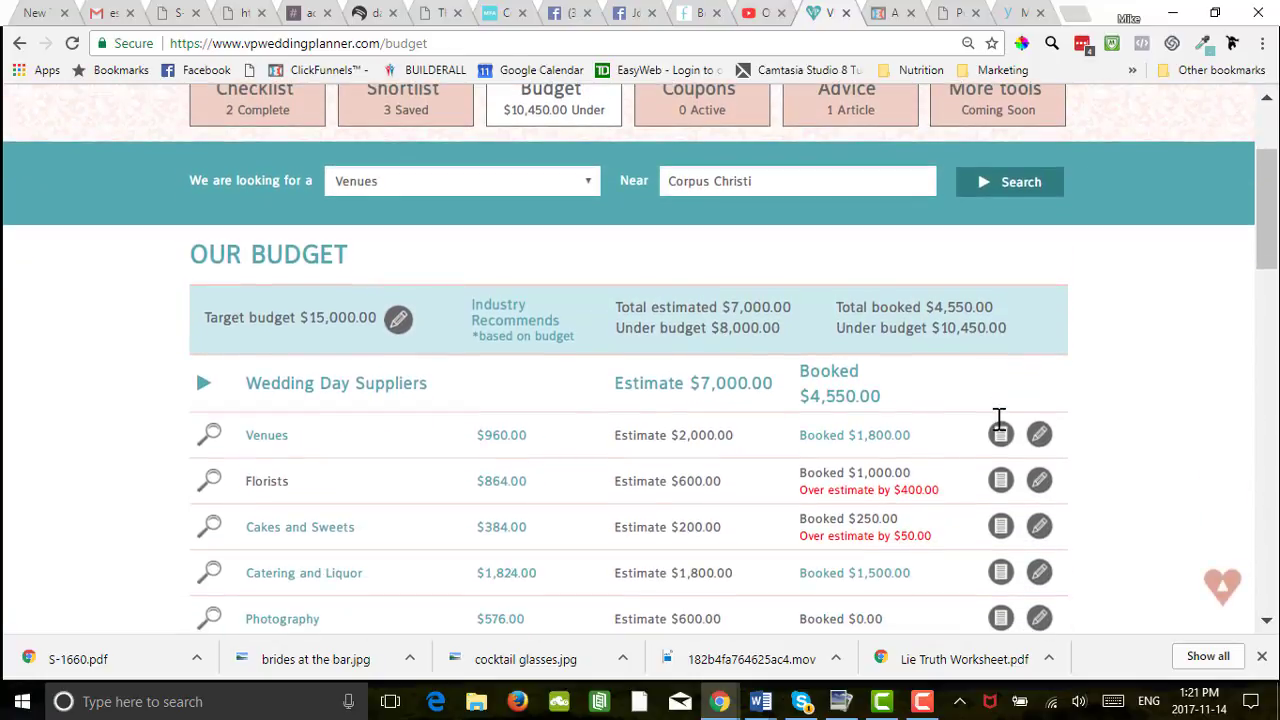
pyautogui.scroll(-1, 999, 420)
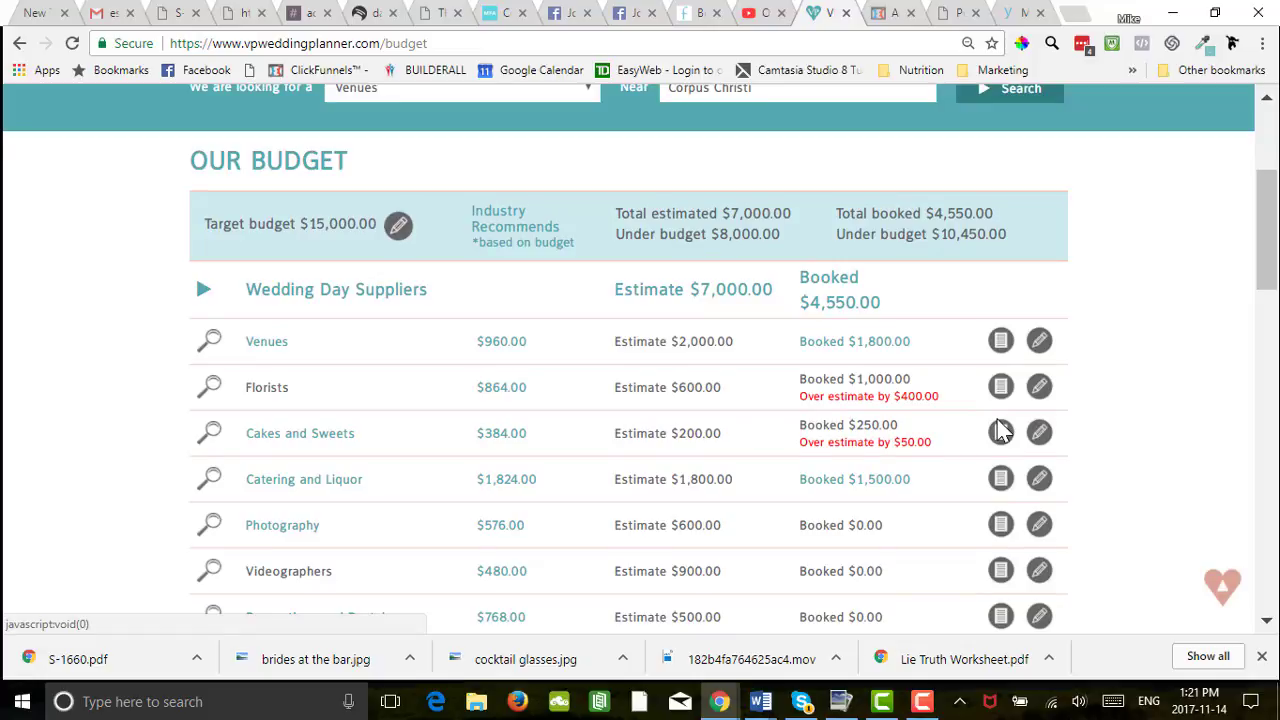
pyautogui.scroll(-1, 999, 430)
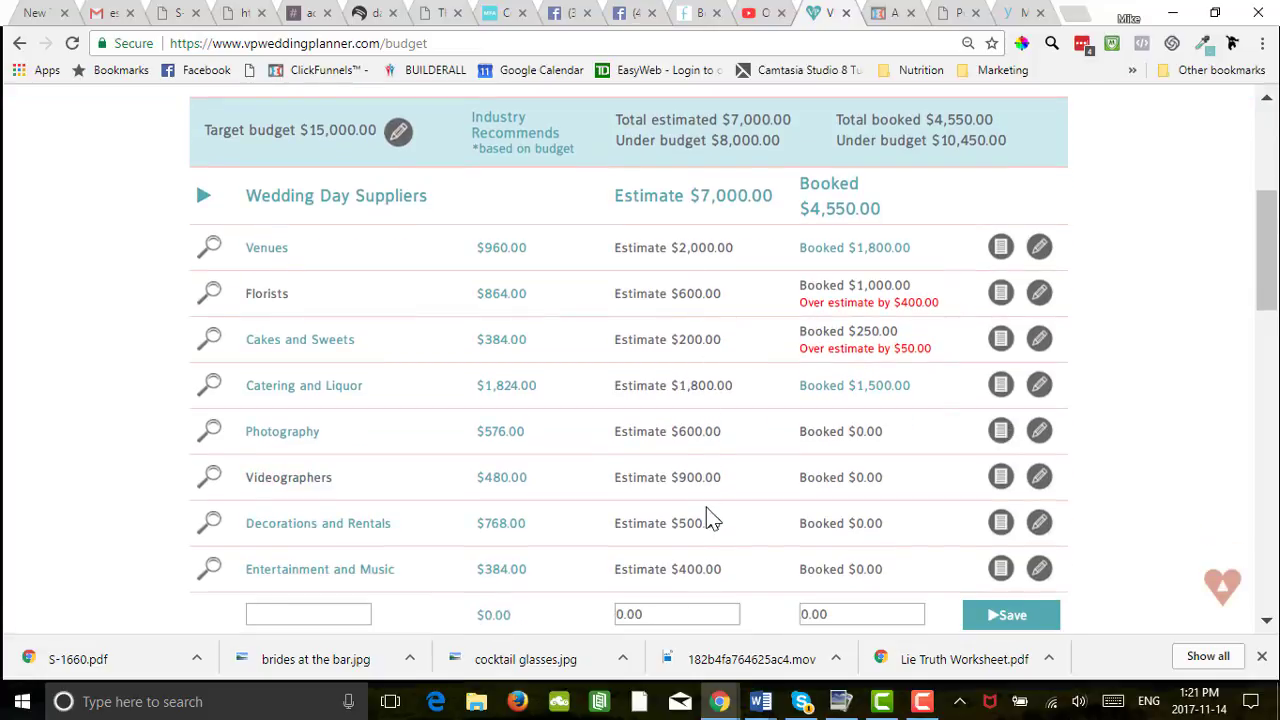
pyautogui.scroll(-4, 706, 518)
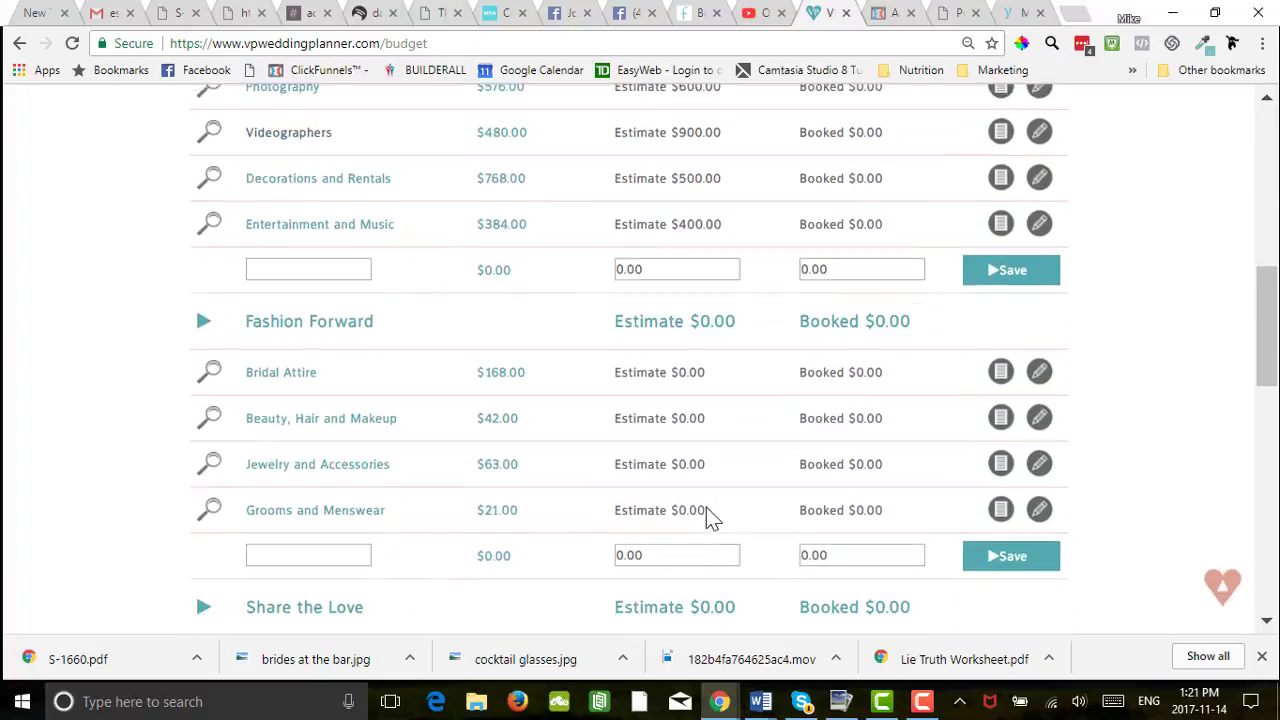
pyautogui.scroll(5, 706, 518)
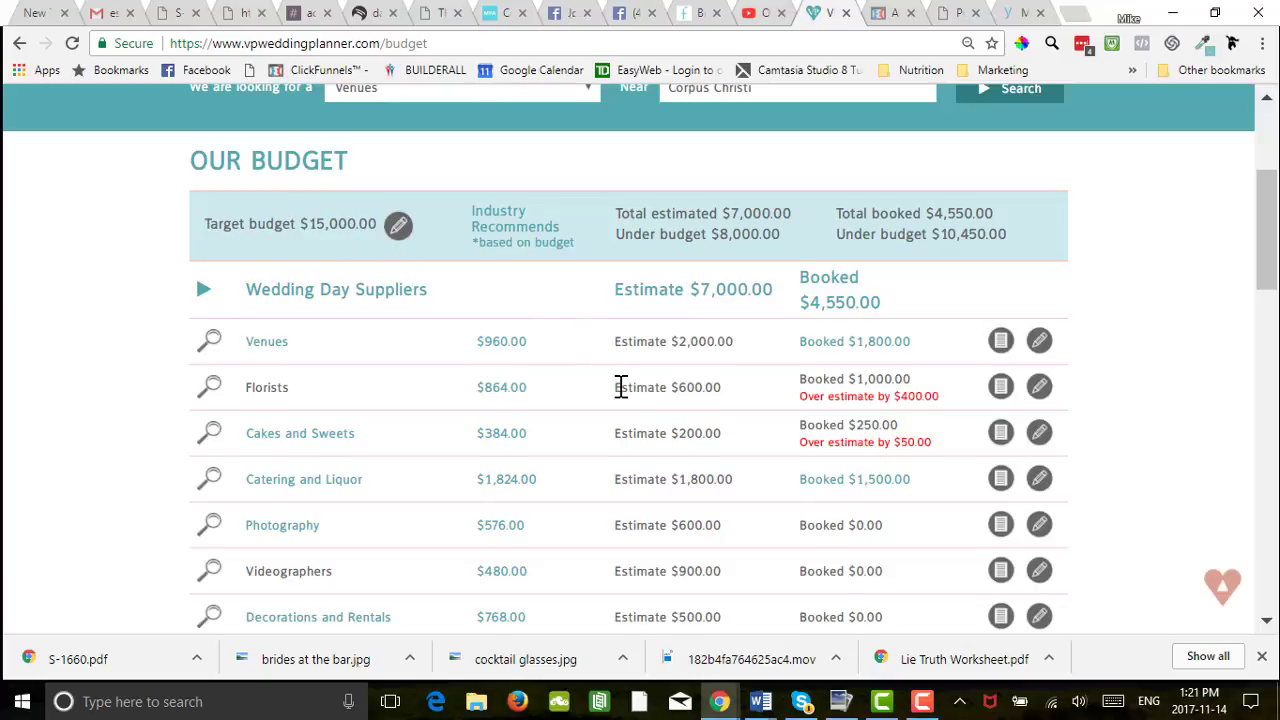
pyautogui.scroll(-3, 620, 386)
pyautogui.scroll(-3, 620, 386)
pyautogui.scroll(3, 620, 386)
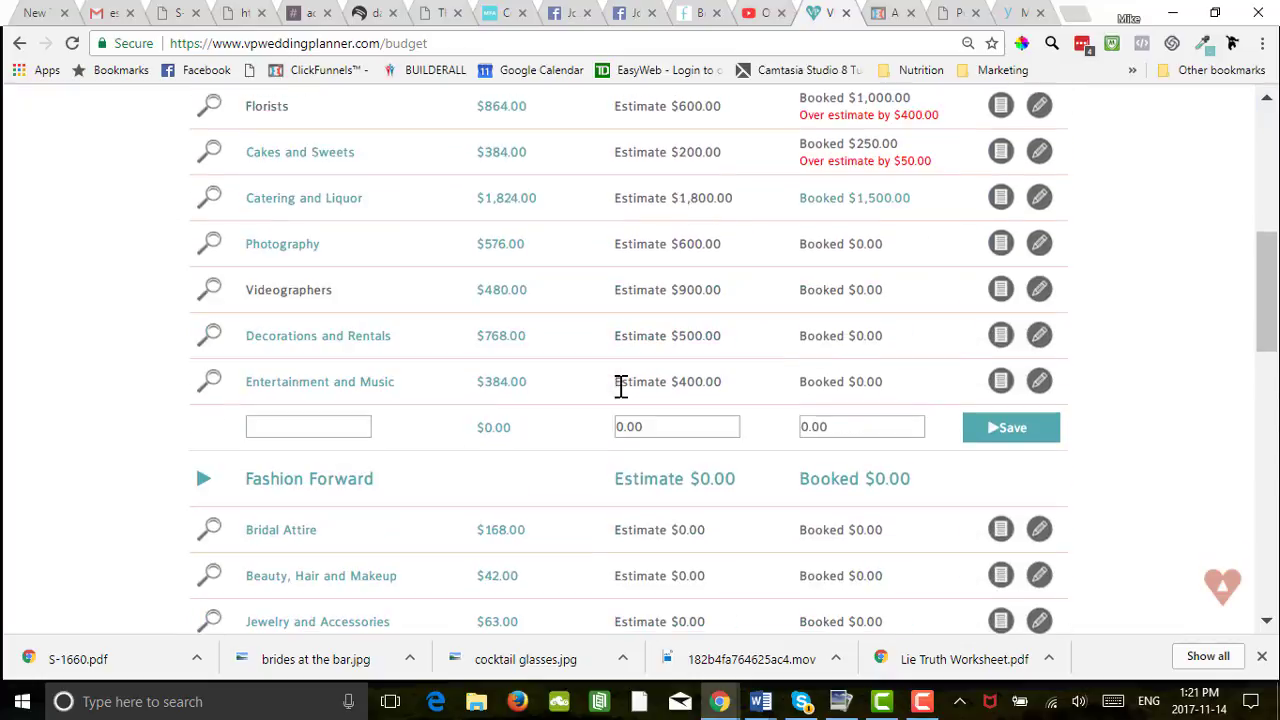
pyautogui.scroll(1, 620, 386)
pyautogui.scroll(4, 620, 386)
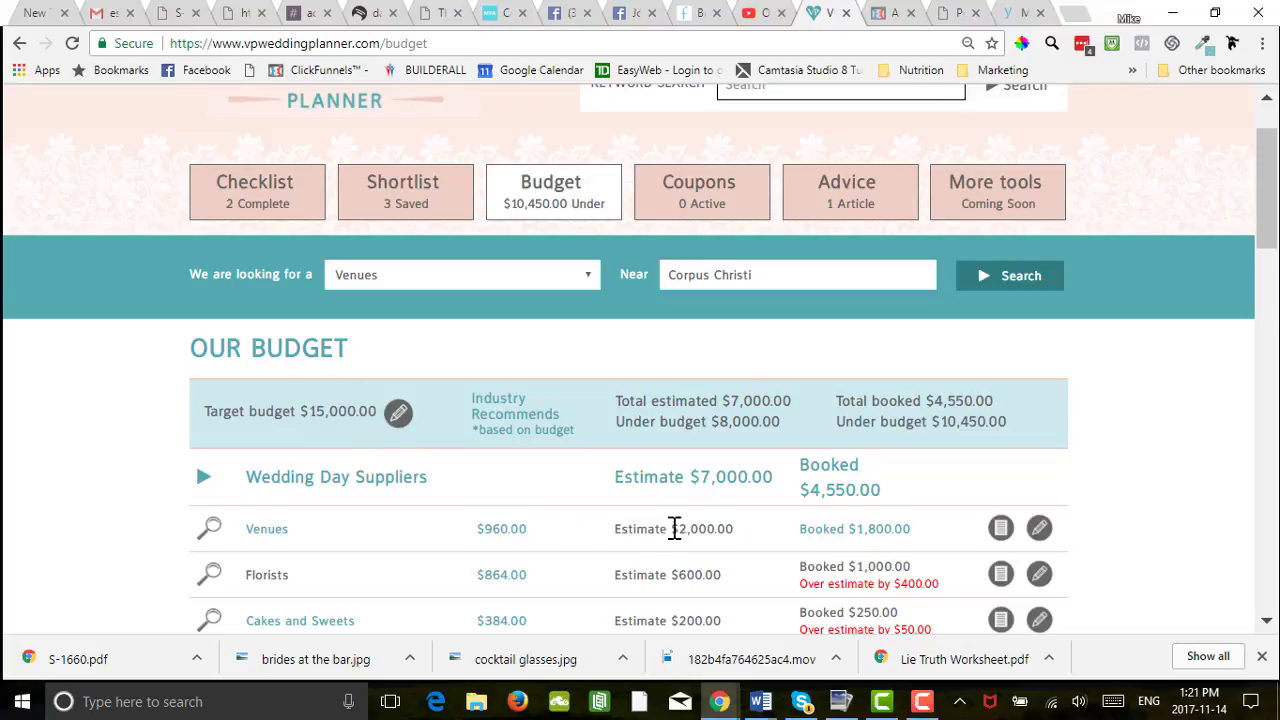
pyautogui.scroll(-1, 850, 482)
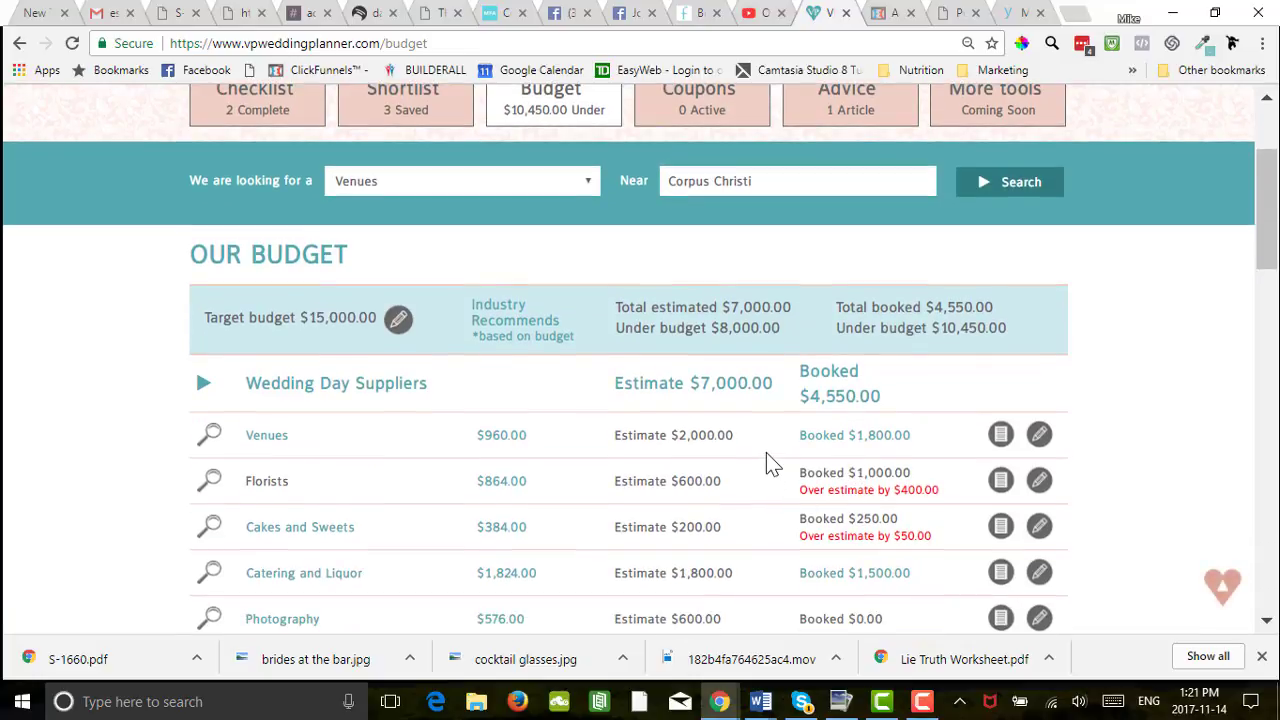
pyautogui.scroll(-1, 745, 428)
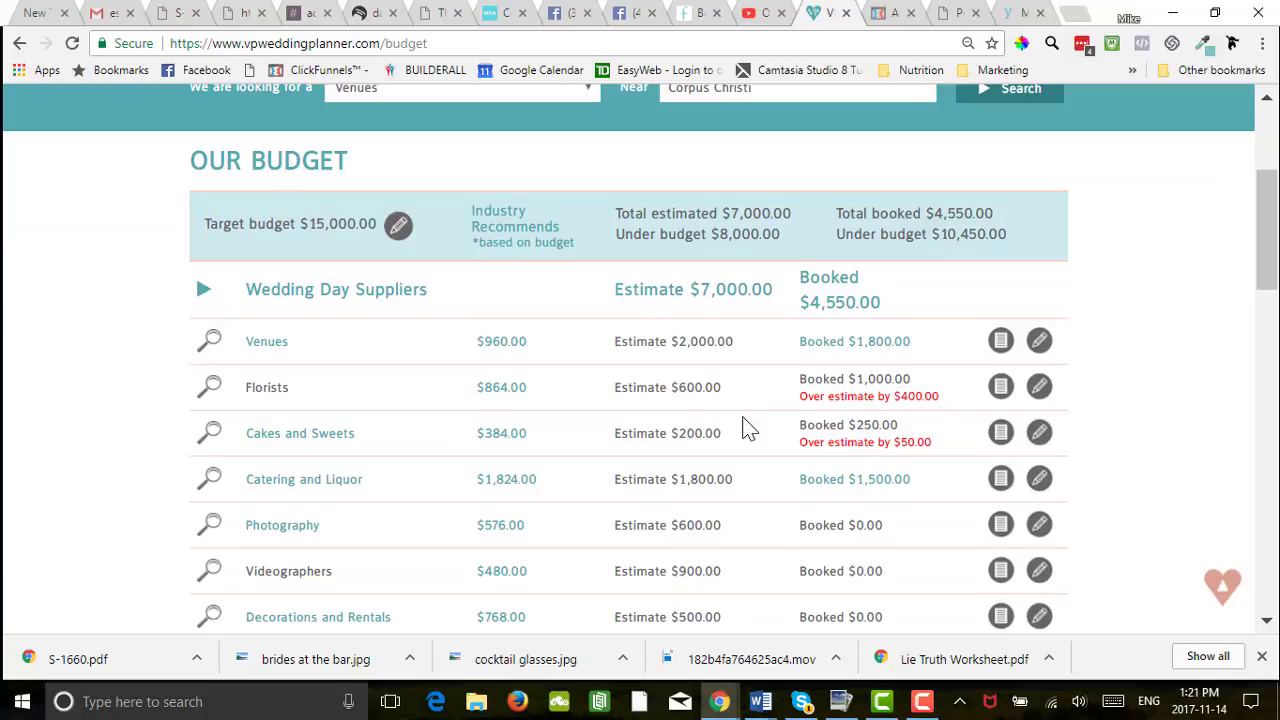
# Step: Review the budget totals alongside the estimate and booked amounts of each Wedding Day Suppliers category
pyautogui.scroll(2, 745, 428)
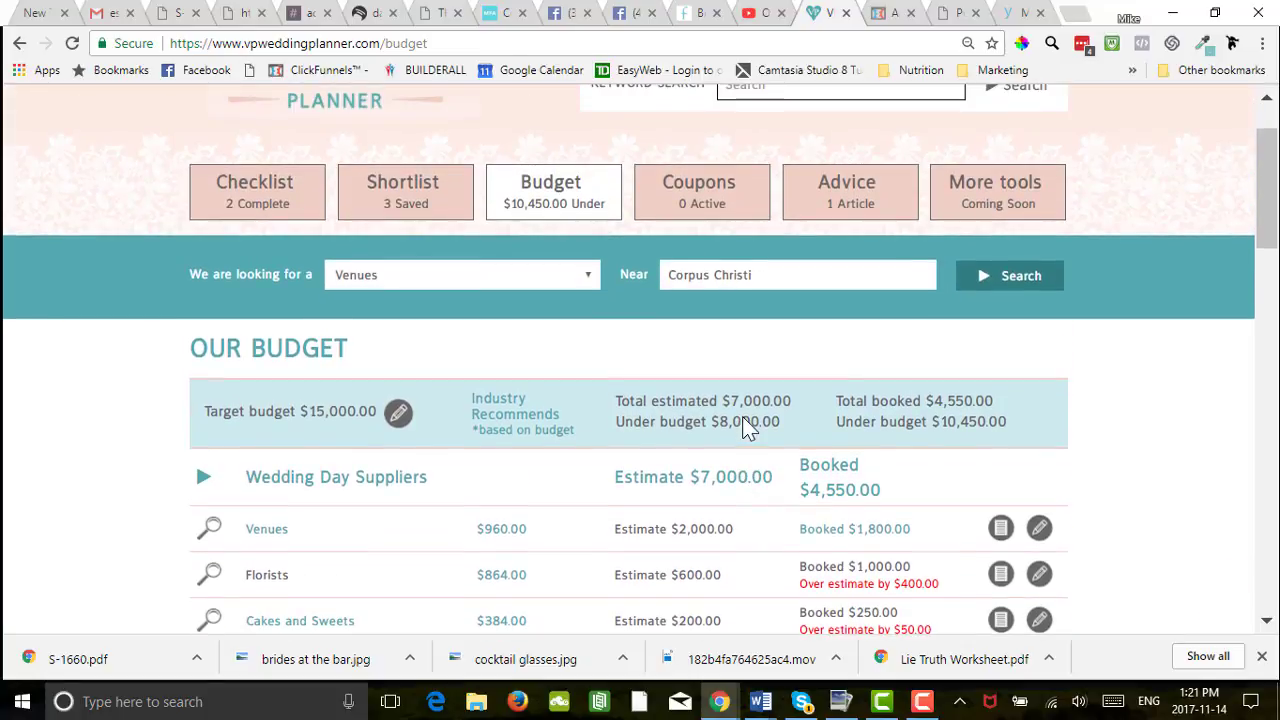
pyautogui.scroll(-4, 745, 428)
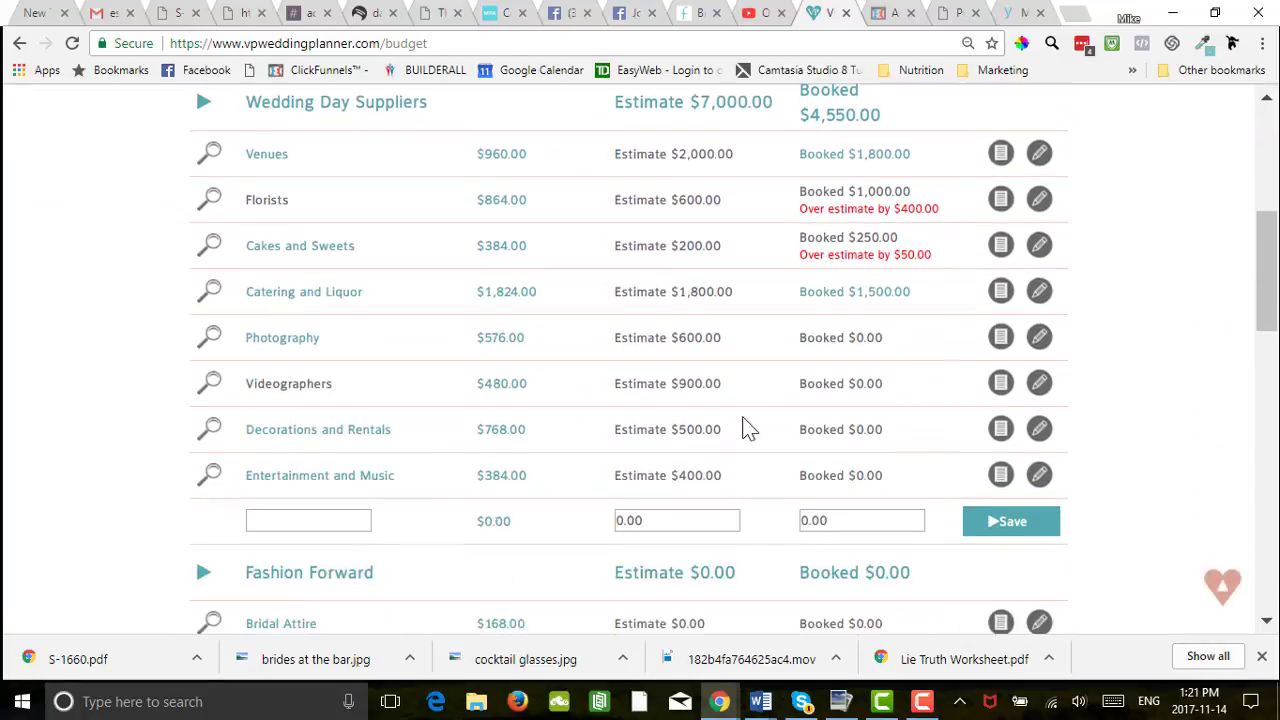
pyautogui.scroll(4, 743, 428)
pyautogui.scroll(-1, 741, 422)
pyautogui.scroll(-1, 739, 418)
pyautogui.scroll(2, 626, 423)
pyautogui.scroll(1, 380, 229)
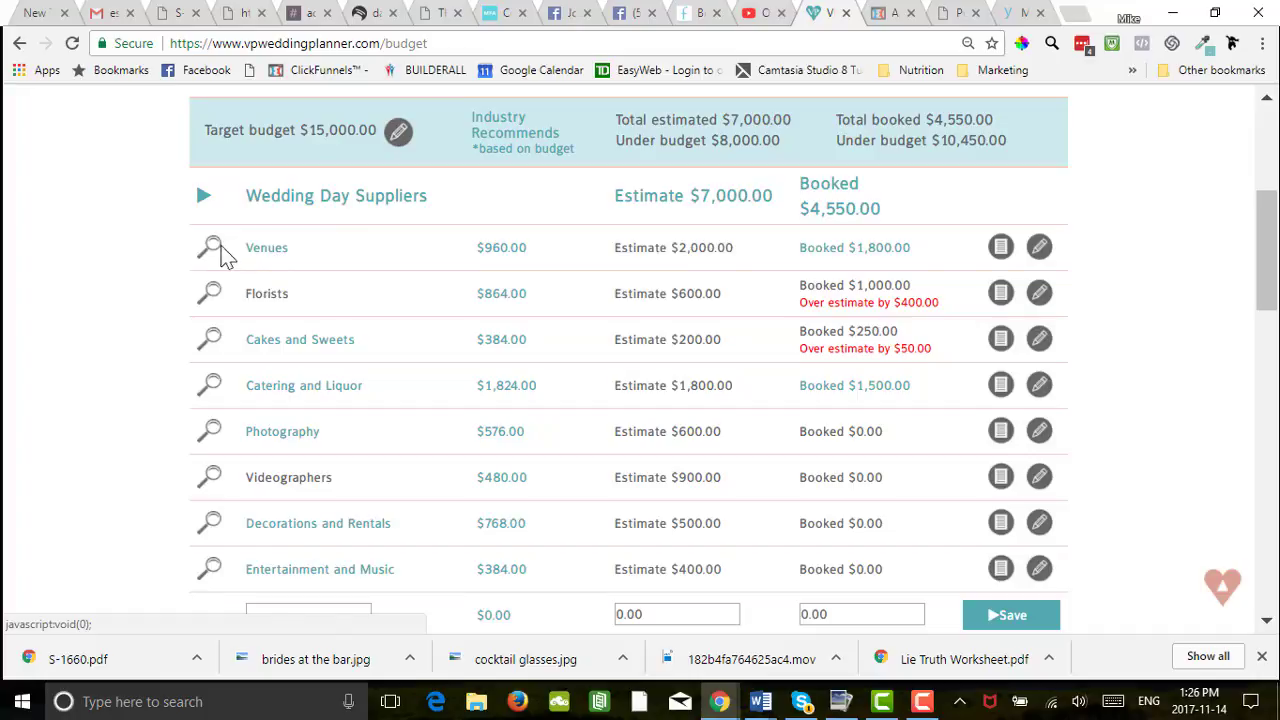
# Step: Browse the Corpus Christi venue suppliers from the budget's Venues row and add Art Center of Corpus Christi to the shortlist
pyautogui.click(212, 252)
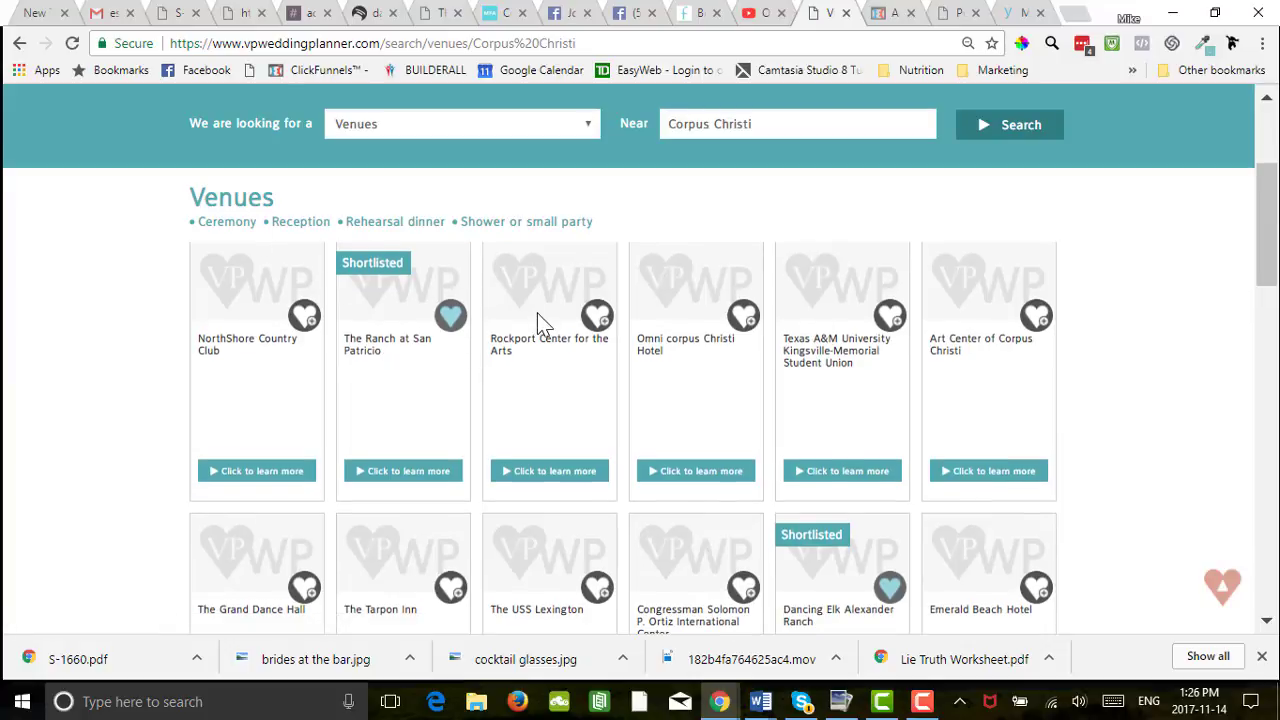
pyautogui.scroll(-6, 540, 322)
pyautogui.scroll(-5, 540, 322)
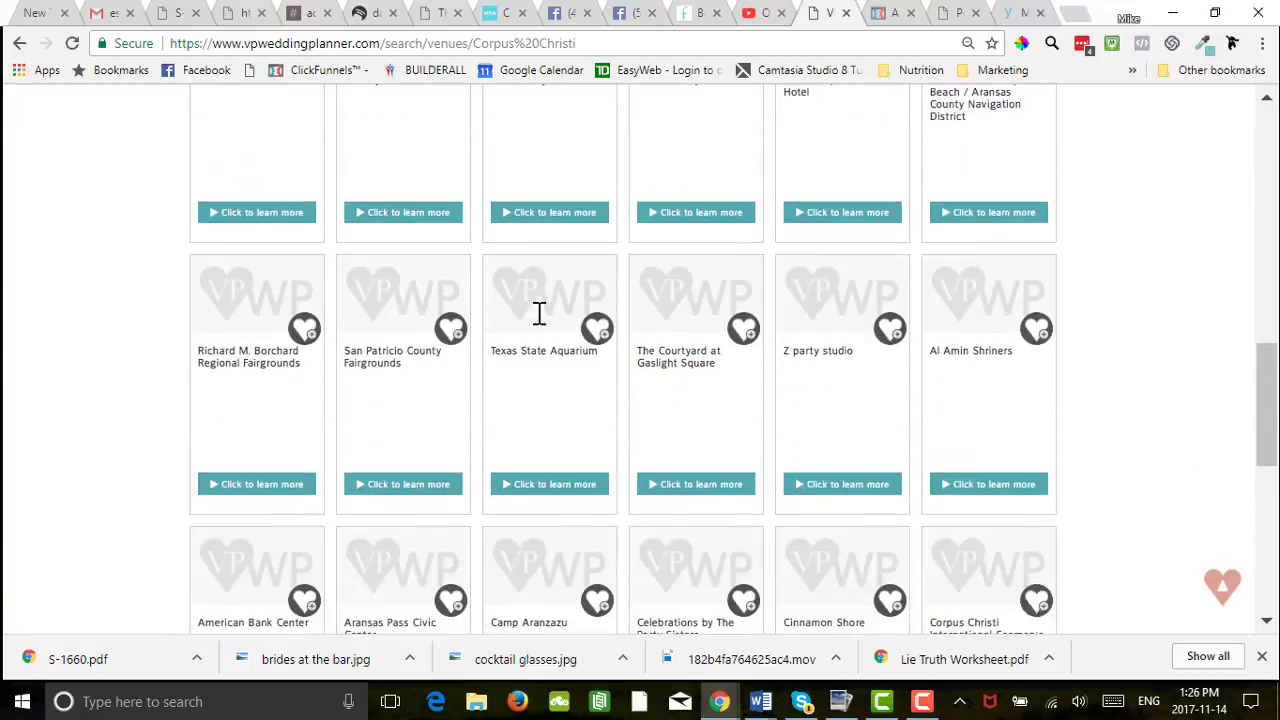
pyautogui.scroll(15, 540, 325)
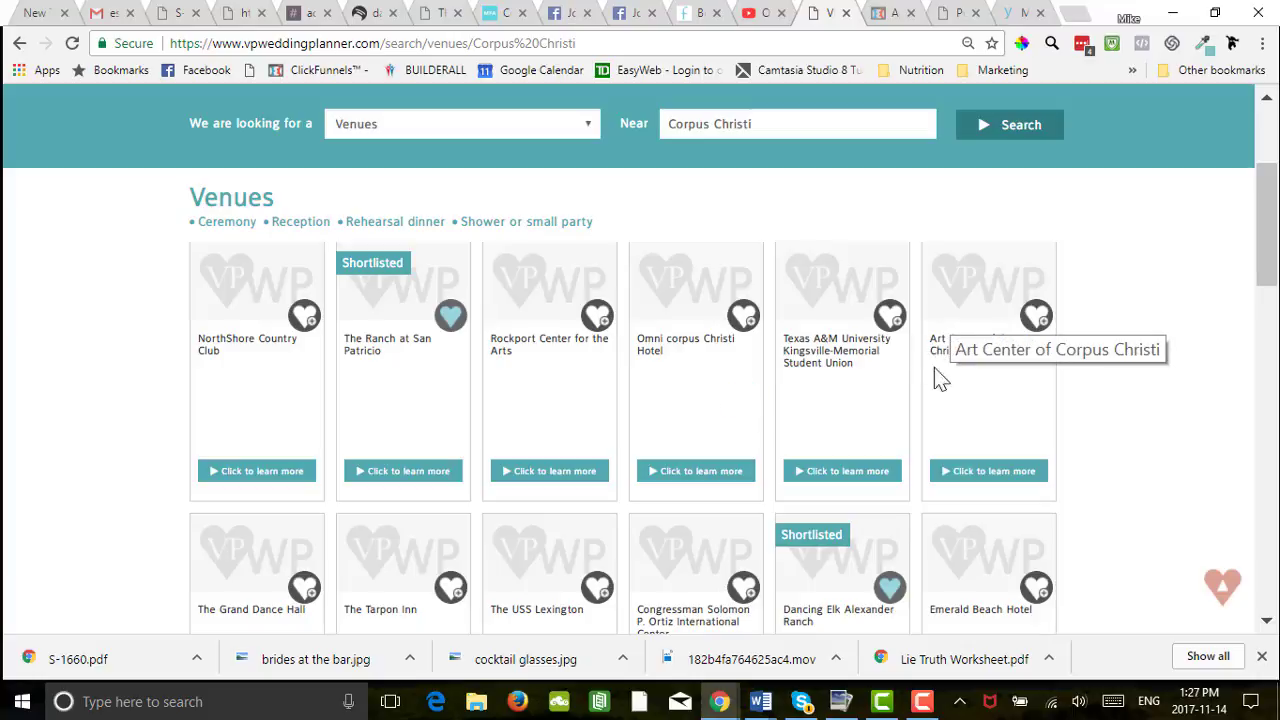
pyautogui.click(1036, 318)
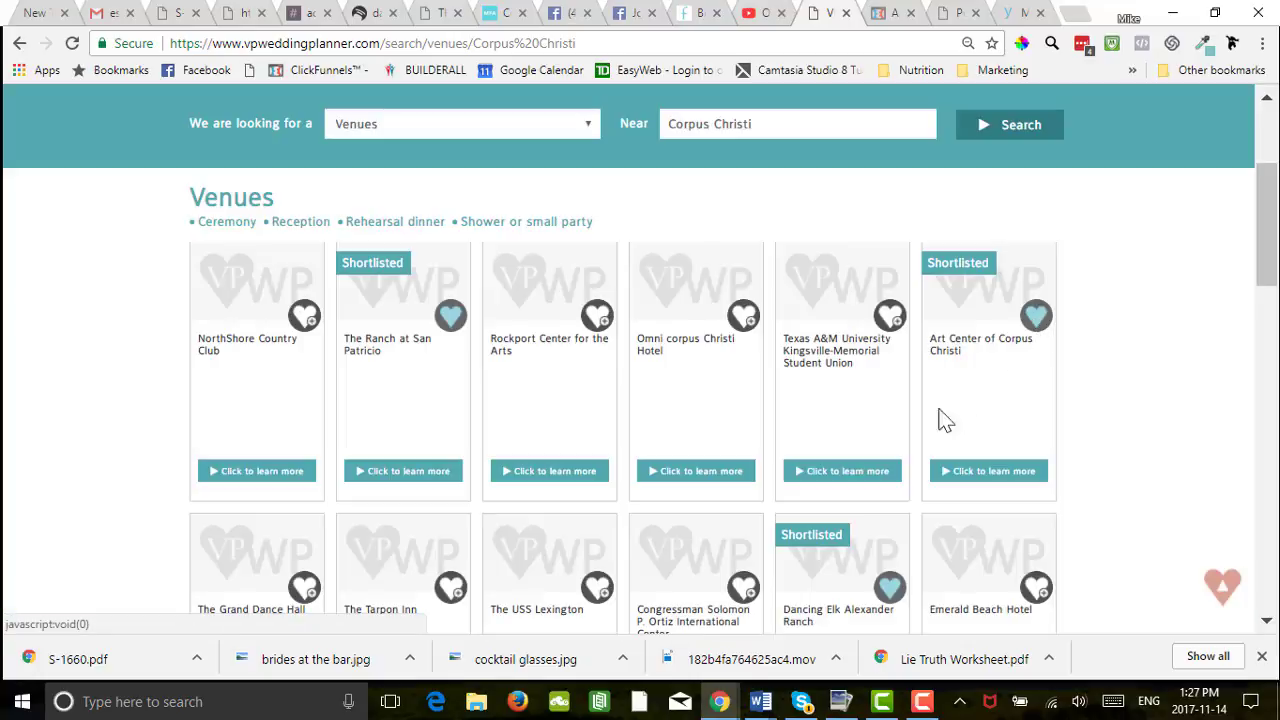
# Step: Open the shortlist and mark Art Center of Corpus Christi as booked under Venues
pyautogui.scroll(3, 723, 394)
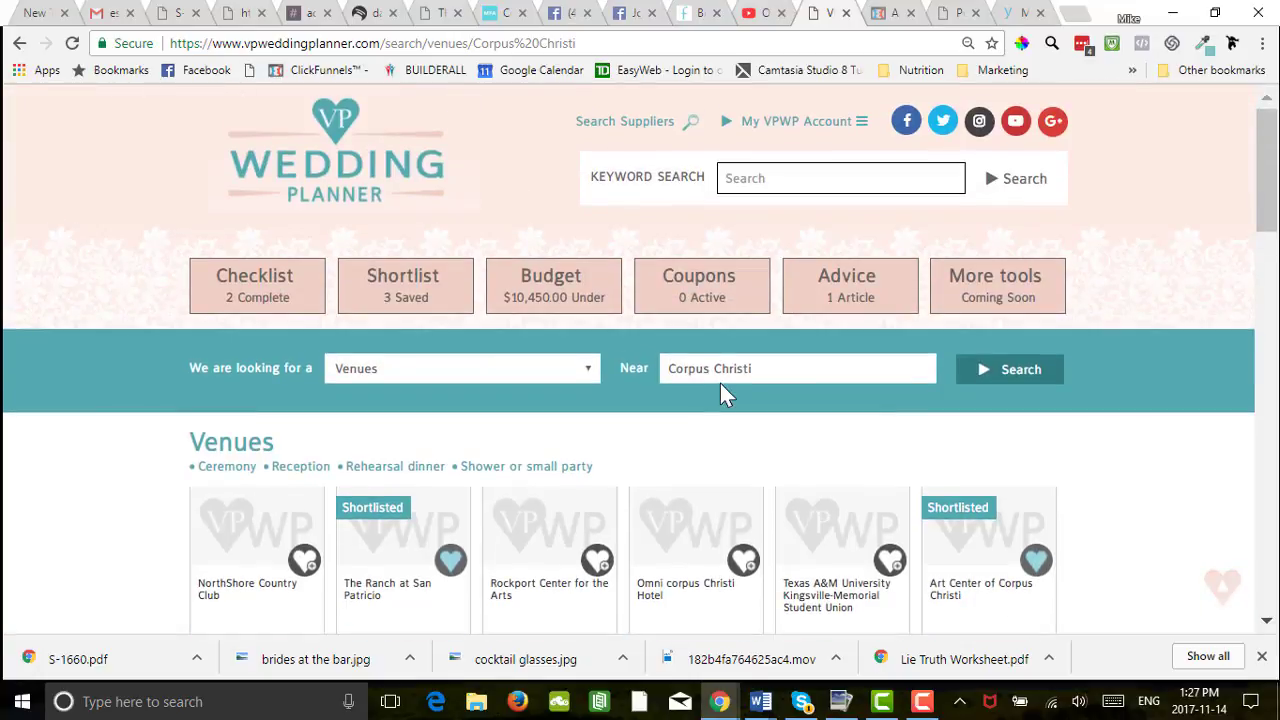
pyautogui.click(398, 289)
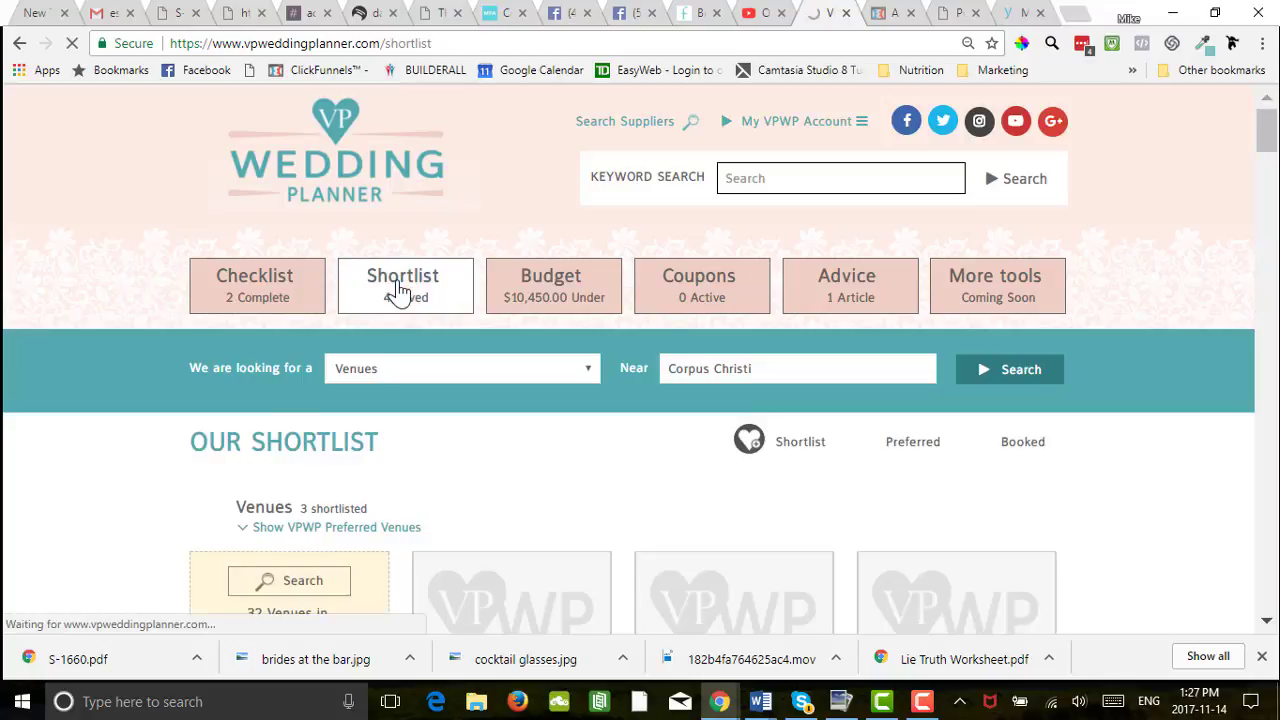
pyautogui.scroll(-2, 480, 354)
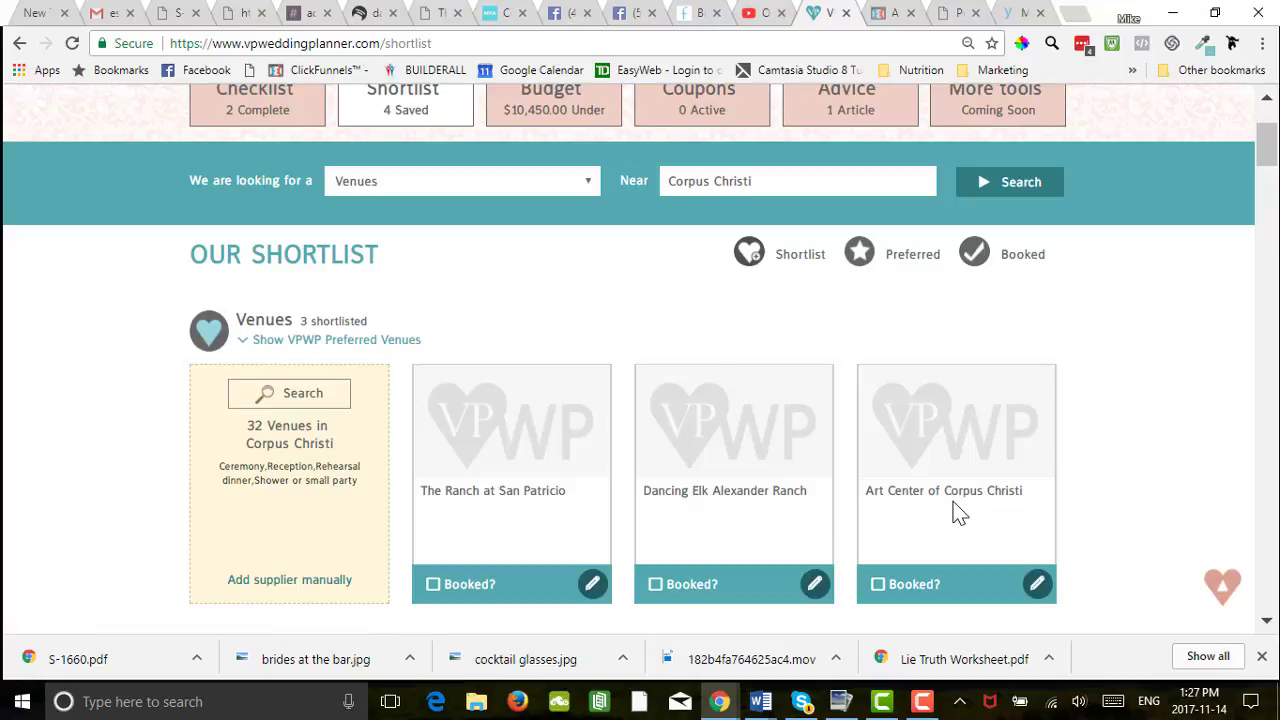
pyautogui.click(878, 585)
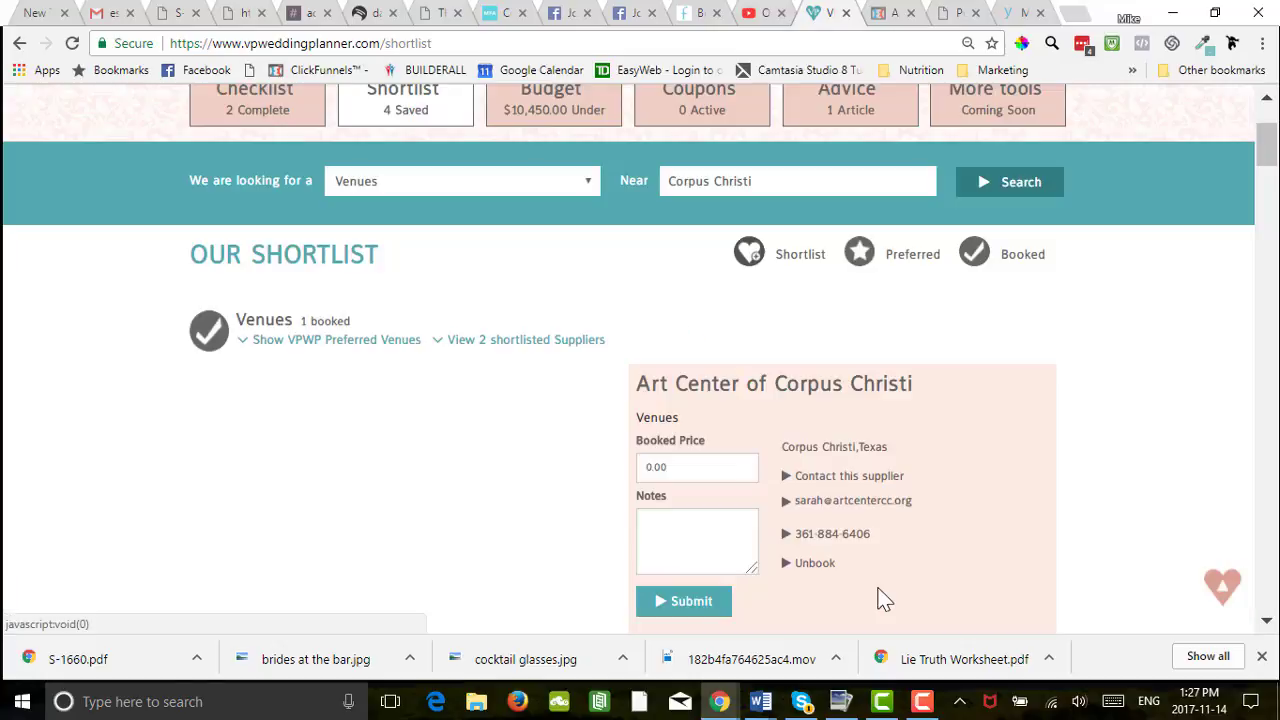
# Step: Set the booked price of Art Center of Corpus Christi to 3000.00 and submit it
pyautogui.click(653, 473)
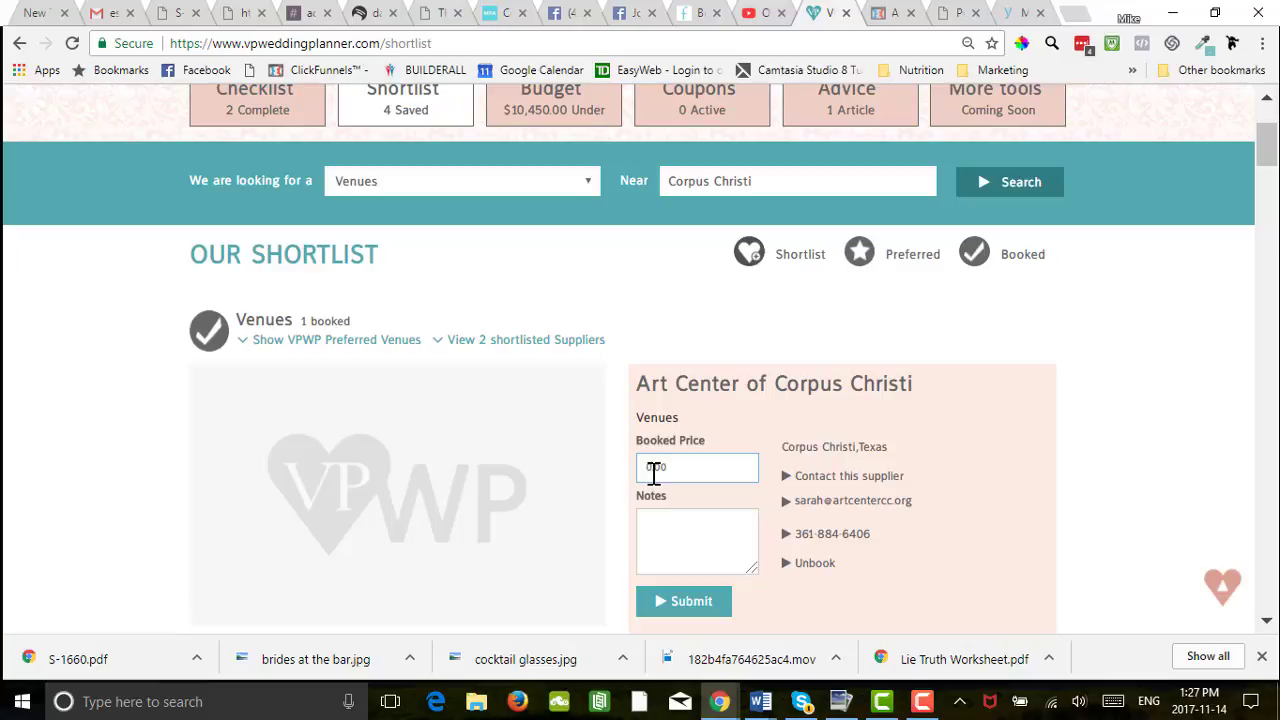
pyautogui.press('BackSpace')
pyautogui.press('BackSpace')
pyautogui.press('BackSpace')
pyautogui.write('3000.00')
pyautogui.click(683, 604)
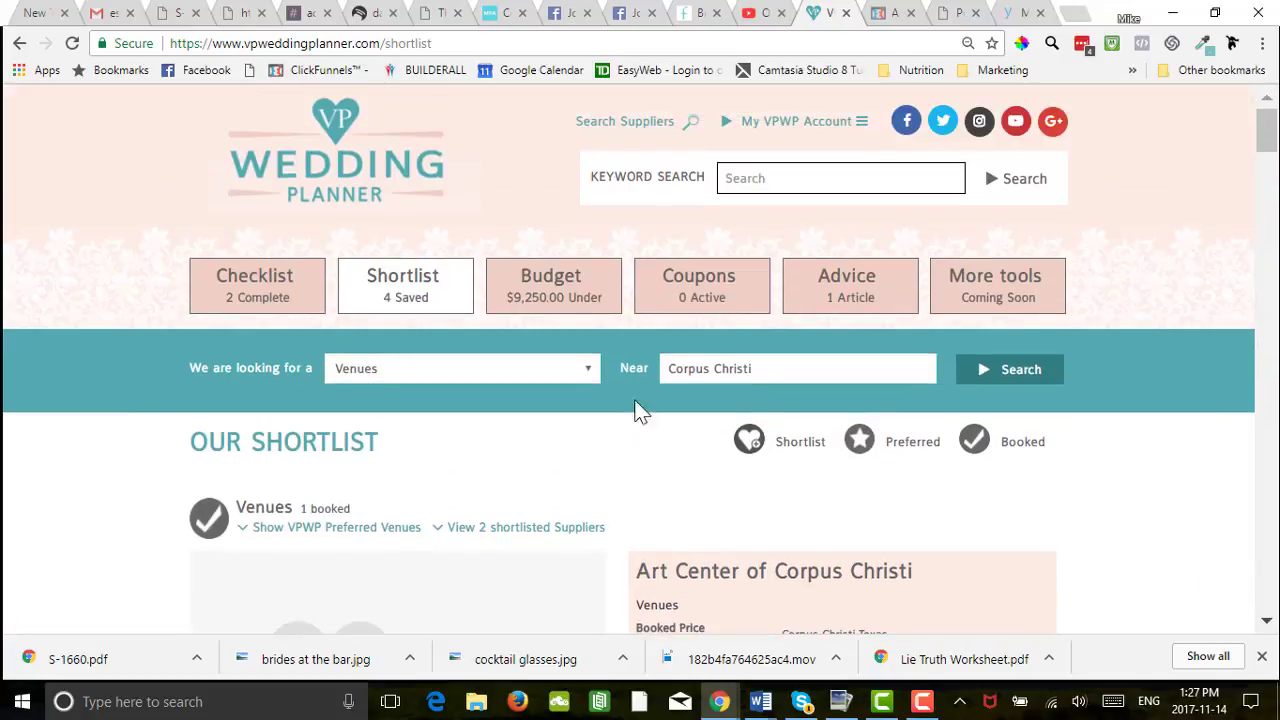
# Step: Check the budget totals and the Venues entry for the Art Center of Corpus Christi booking
pyautogui.click(543, 300)
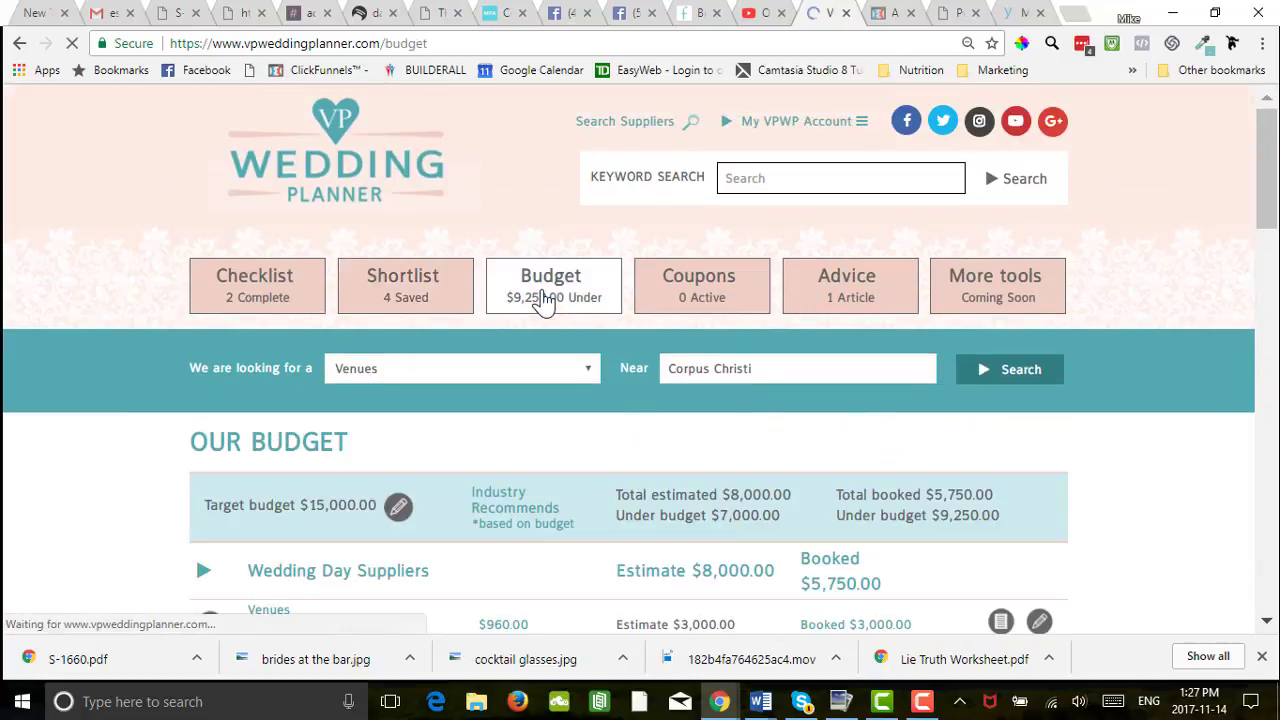
pyautogui.scroll(-1, 740, 520)
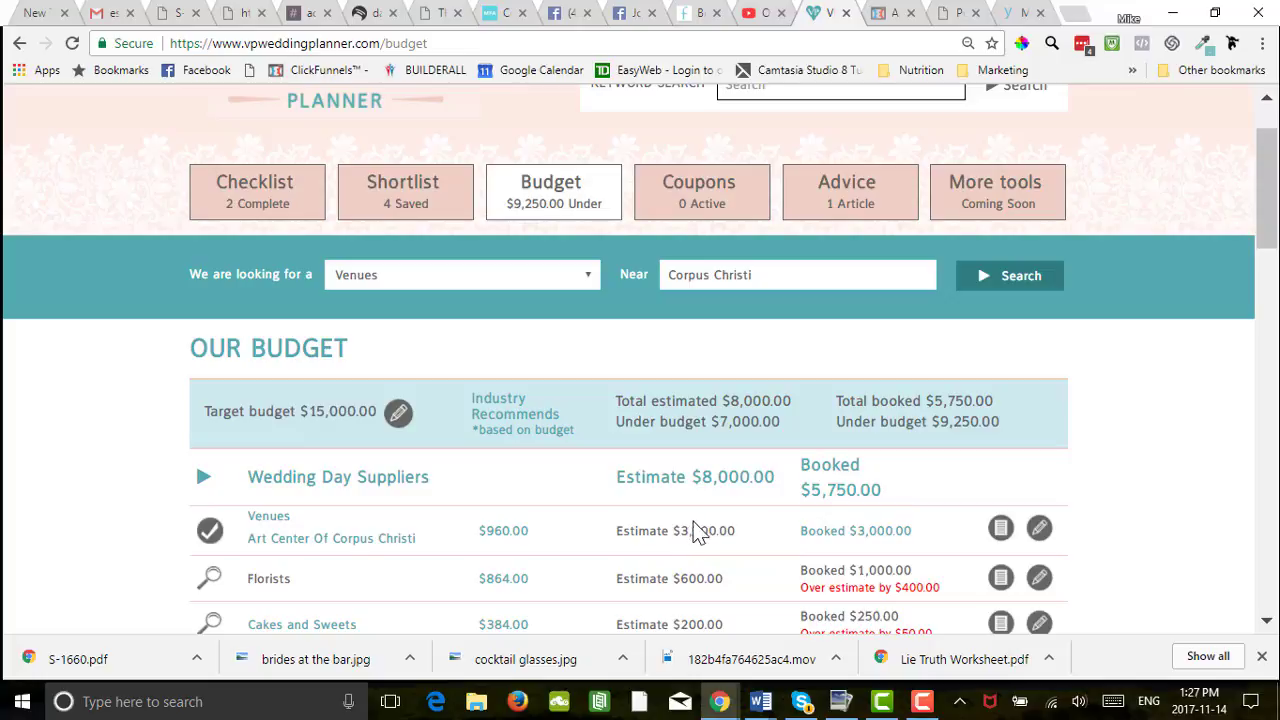
pyautogui.scroll(-1, 690, 524)
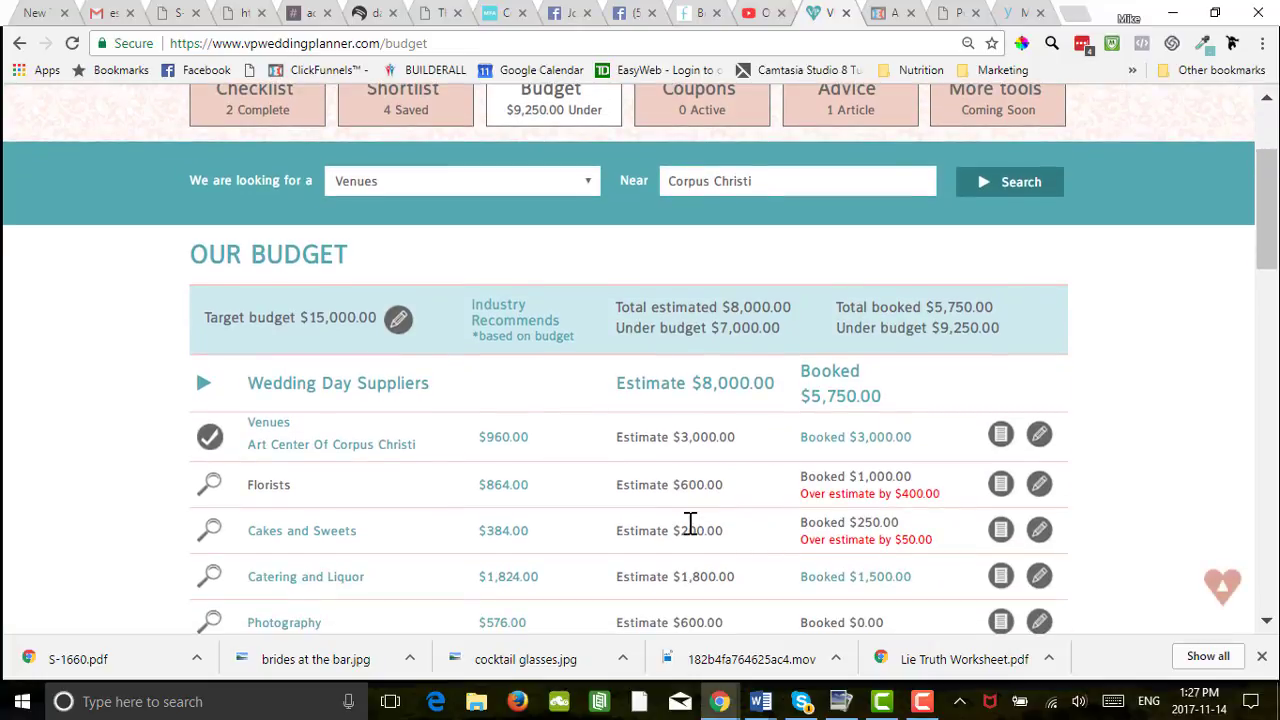
pyautogui.scroll(2, 690, 524)
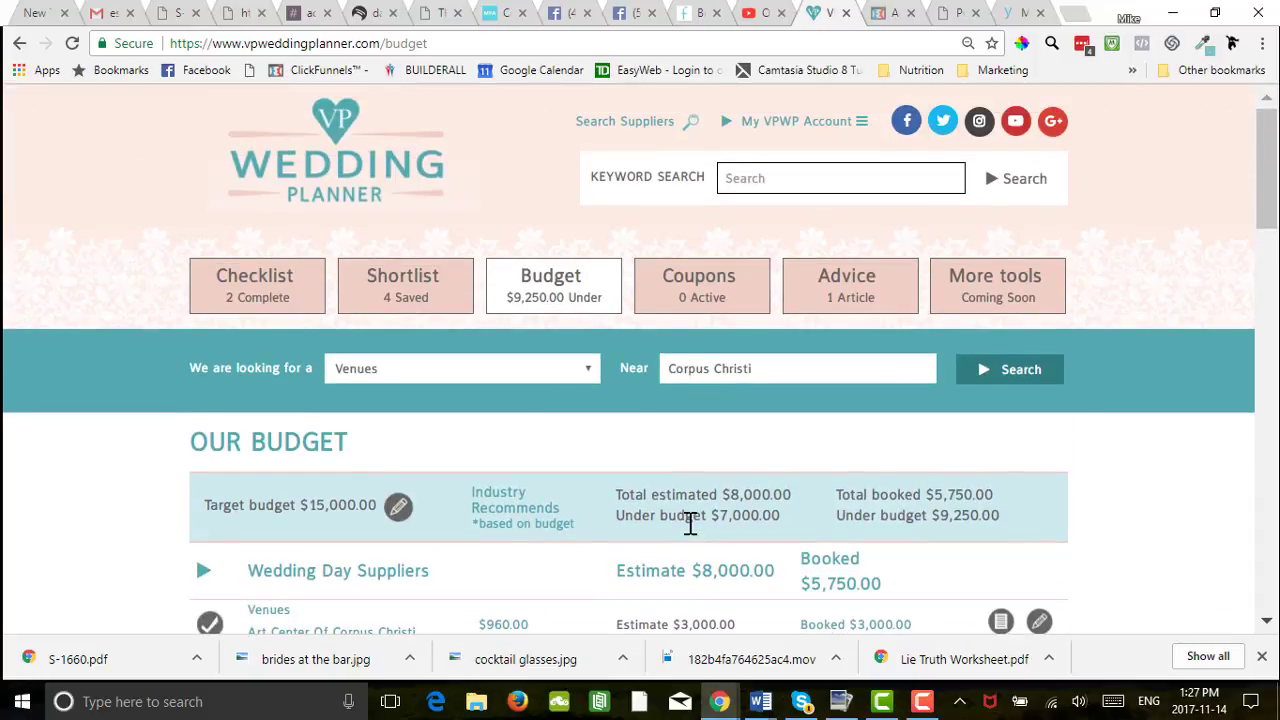
# Step: Return to the shortlist and review the booked venue and the other supplier categories
pyautogui.click(393, 300)
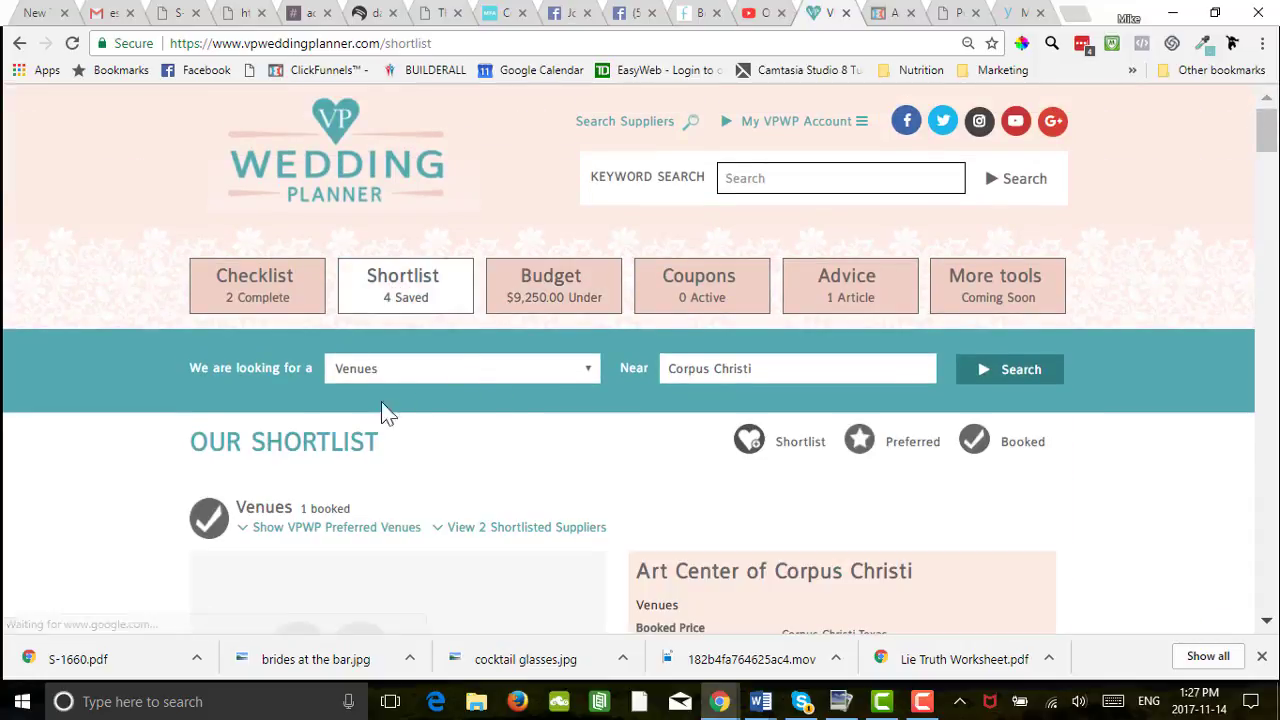
pyautogui.scroll(-1, 418, 440)
pyautogui.scroll(-6, 418, 440)
pyautogui.scroll(4, 418, 440)
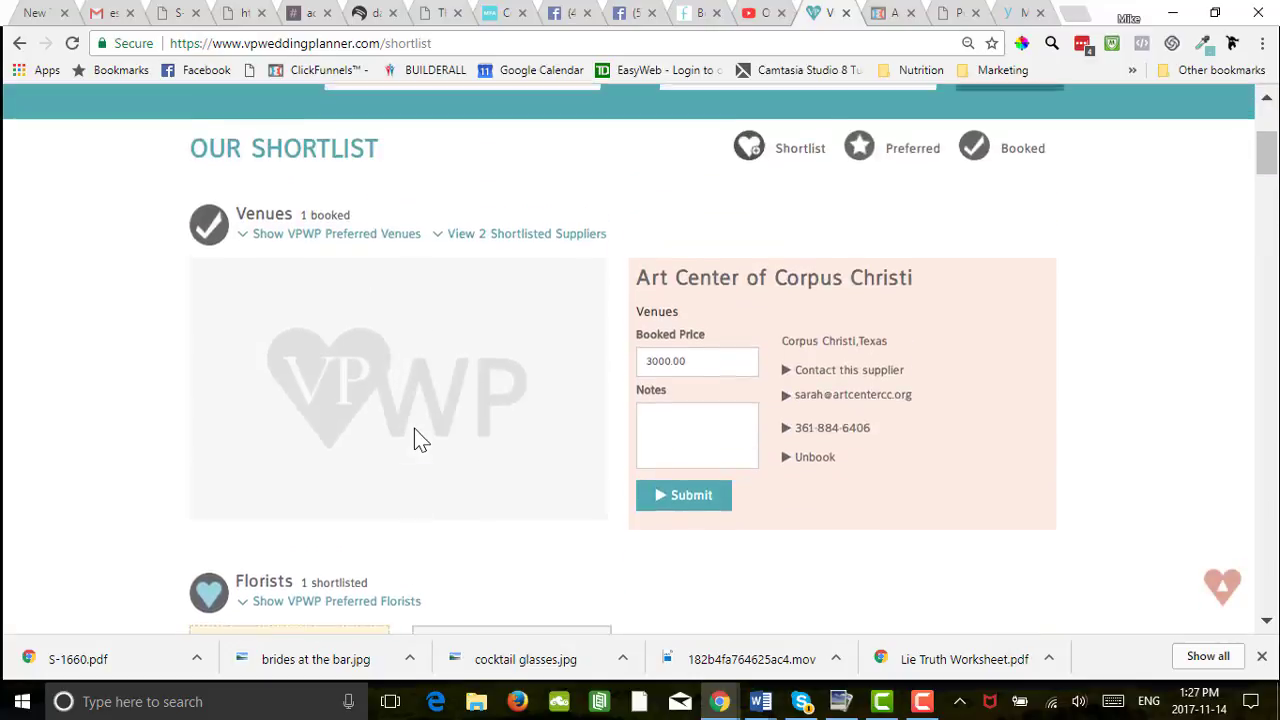
pyautogui.scroll(-4, 418, 440)
pyautogui.scroll(6, 417, 437)
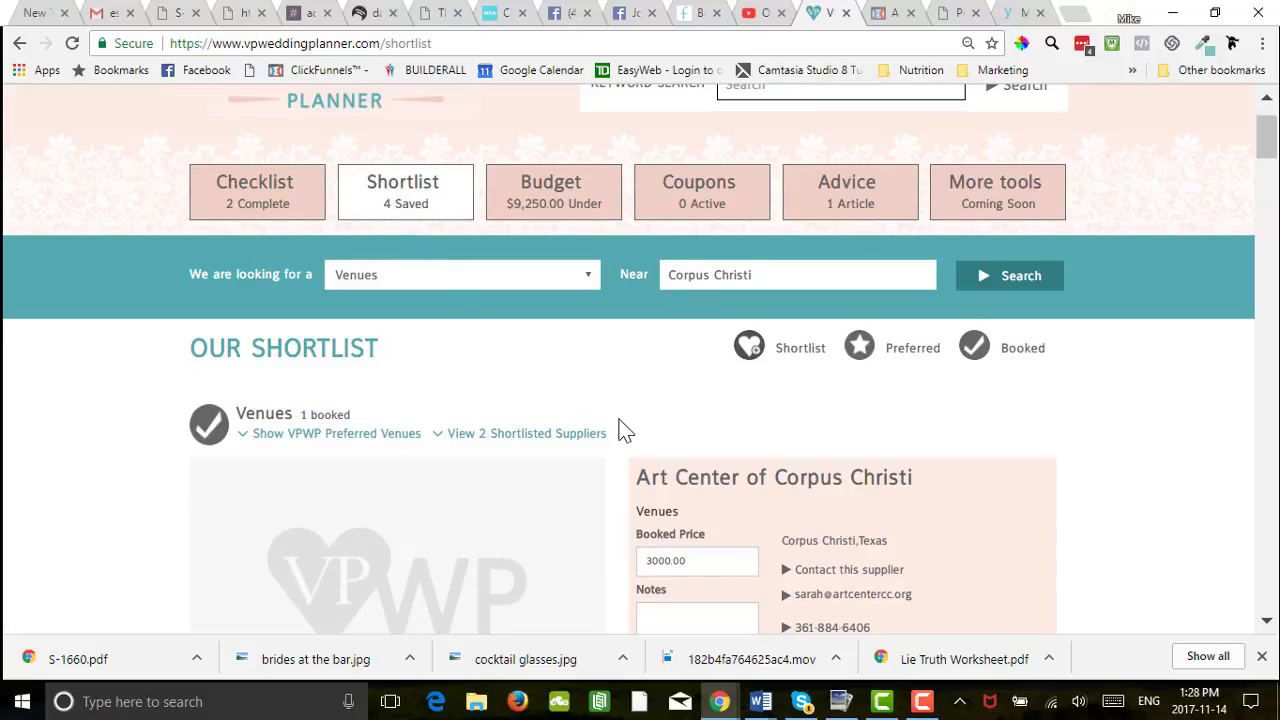
pyautogui.scroll(1, 624, 430)
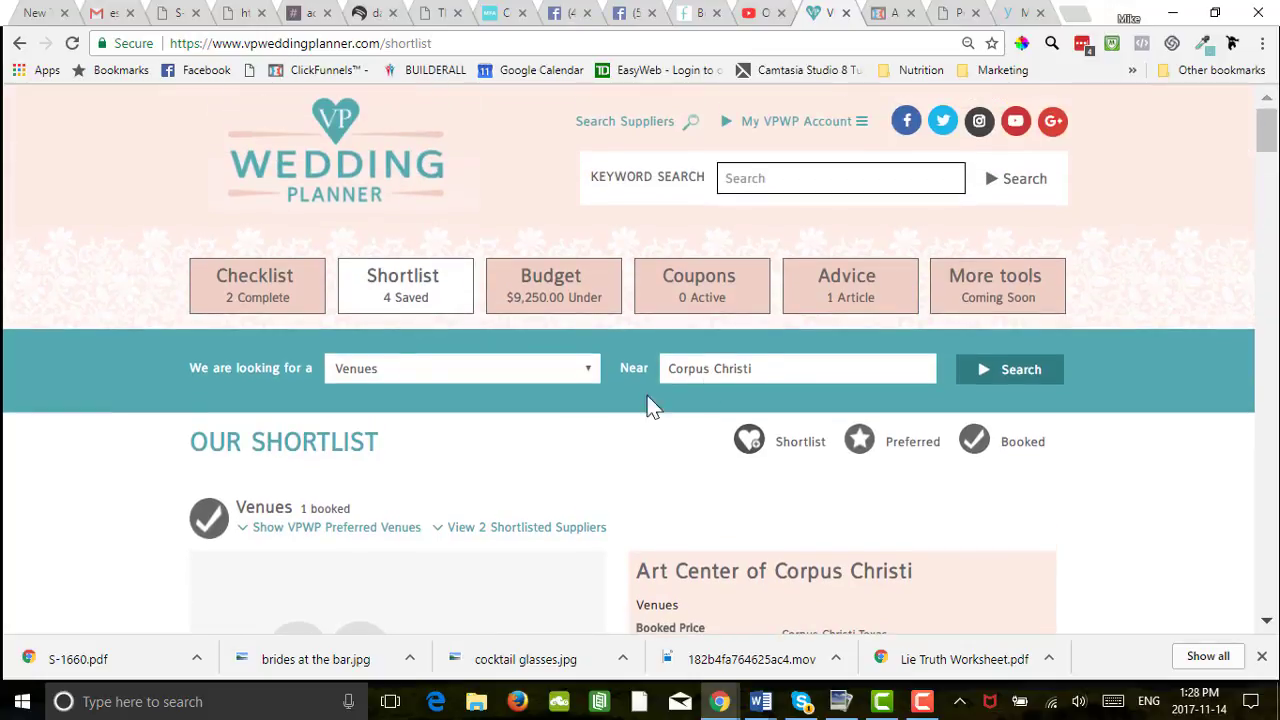
# Step: Open the Advice section and look through its article categories and popular tags
pyautogui.click(857, 297)
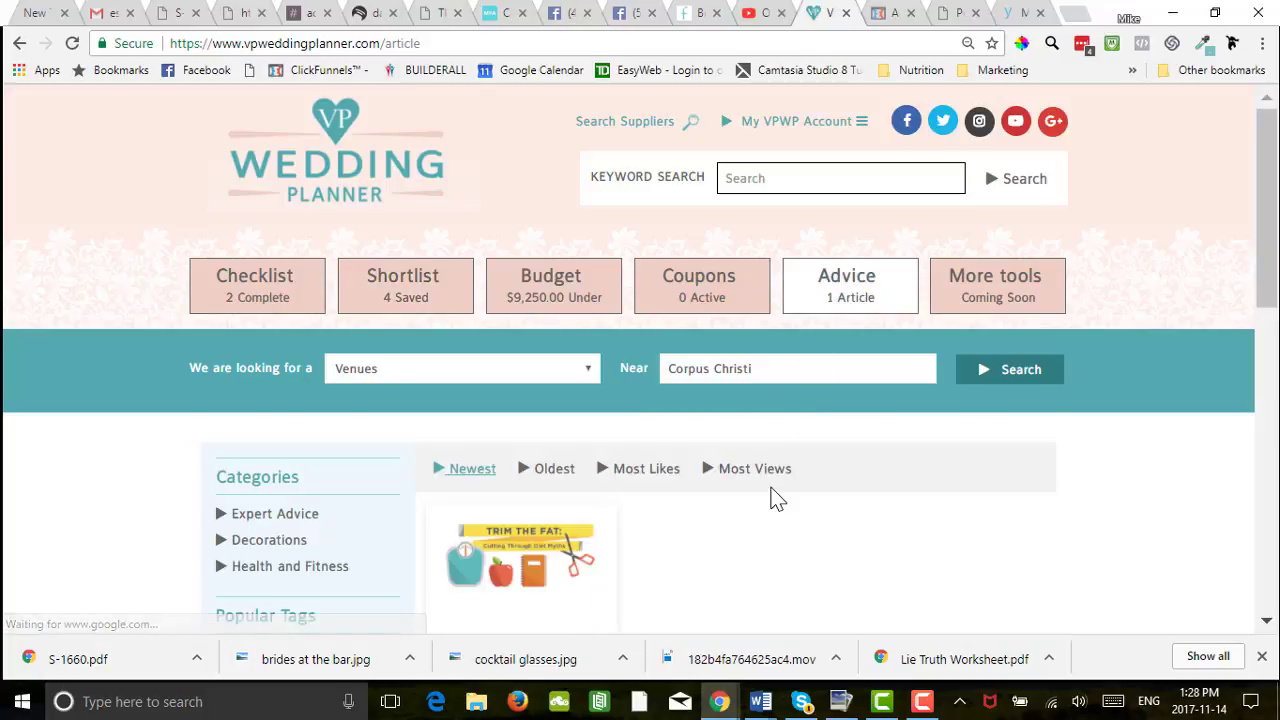
pyautogui.scroll(-1, 775, 500)
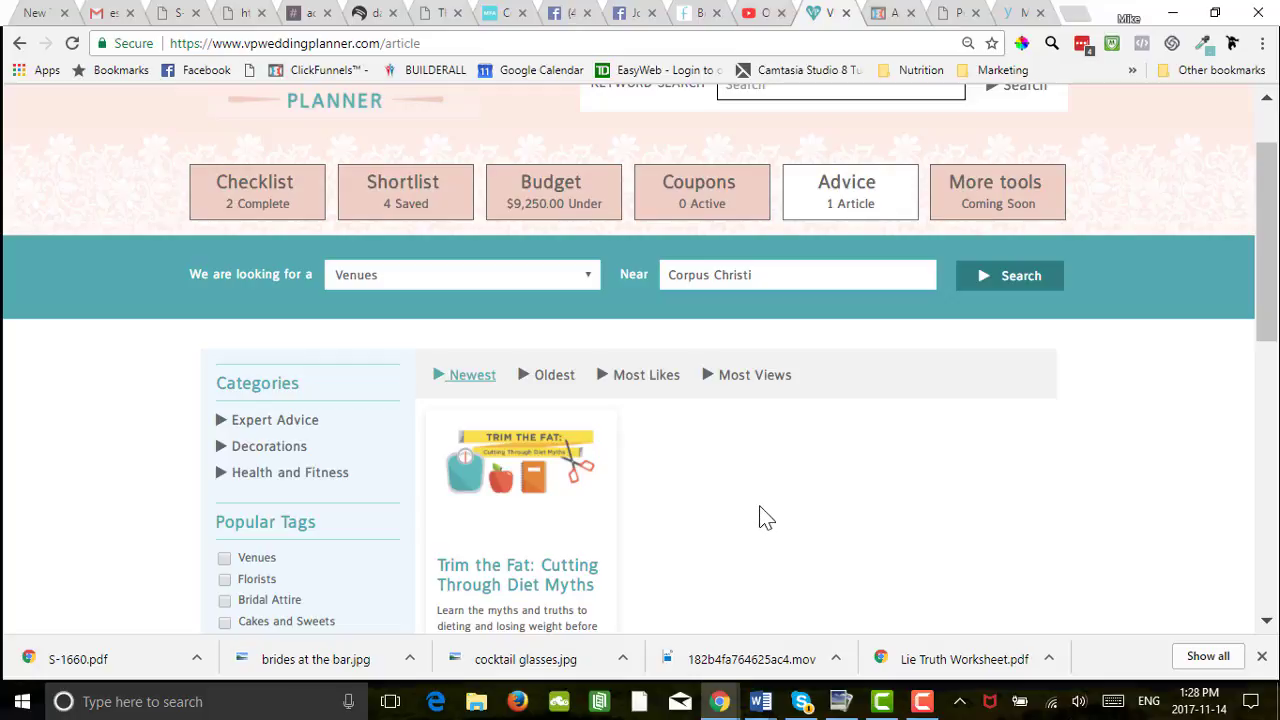
pyautogui.scroll(-2, 760, 517)
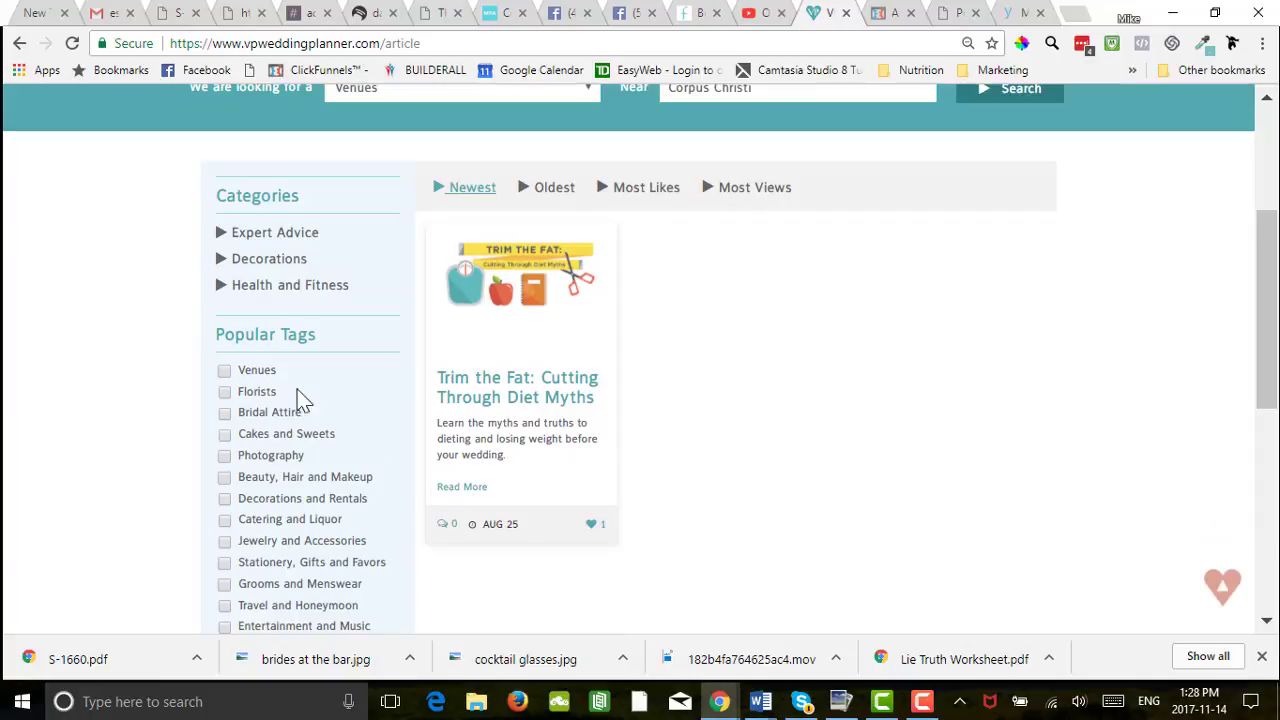
pyautogui.scroll(-1, 289, 372)
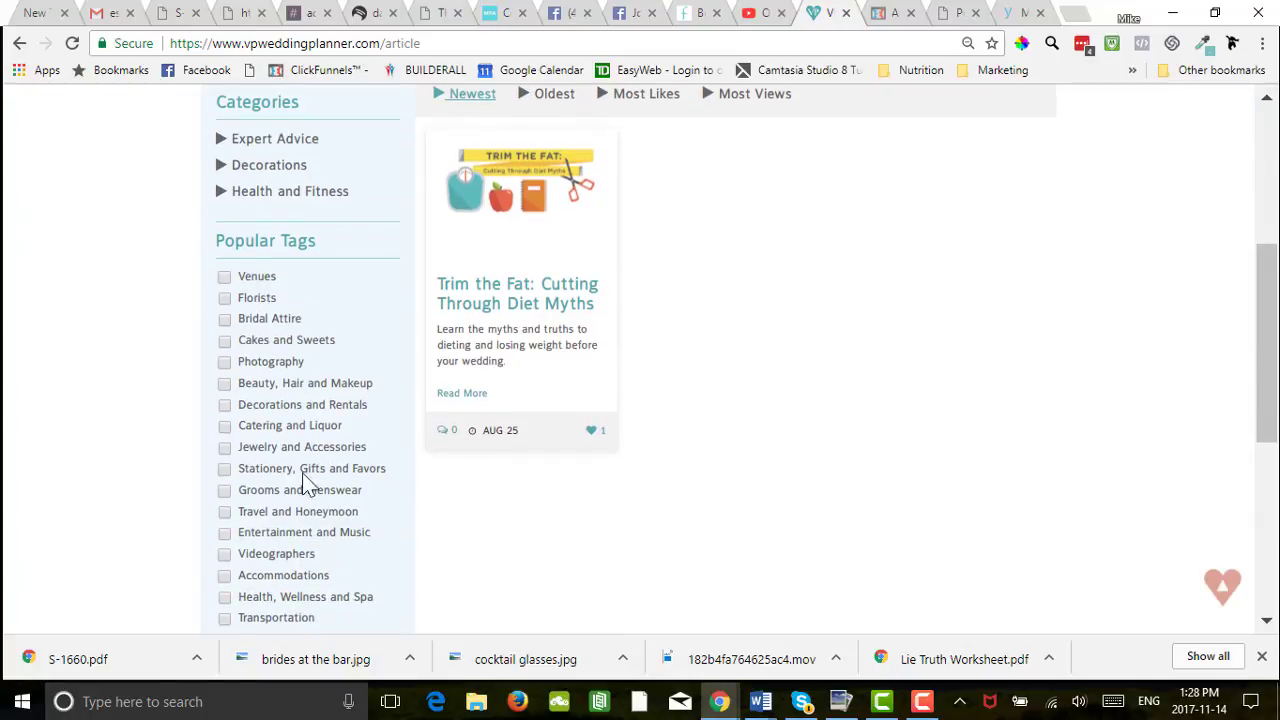
pyautogui.scroll(-1, 310, 510)
pyautogui.scroll(-2, 310, 510)
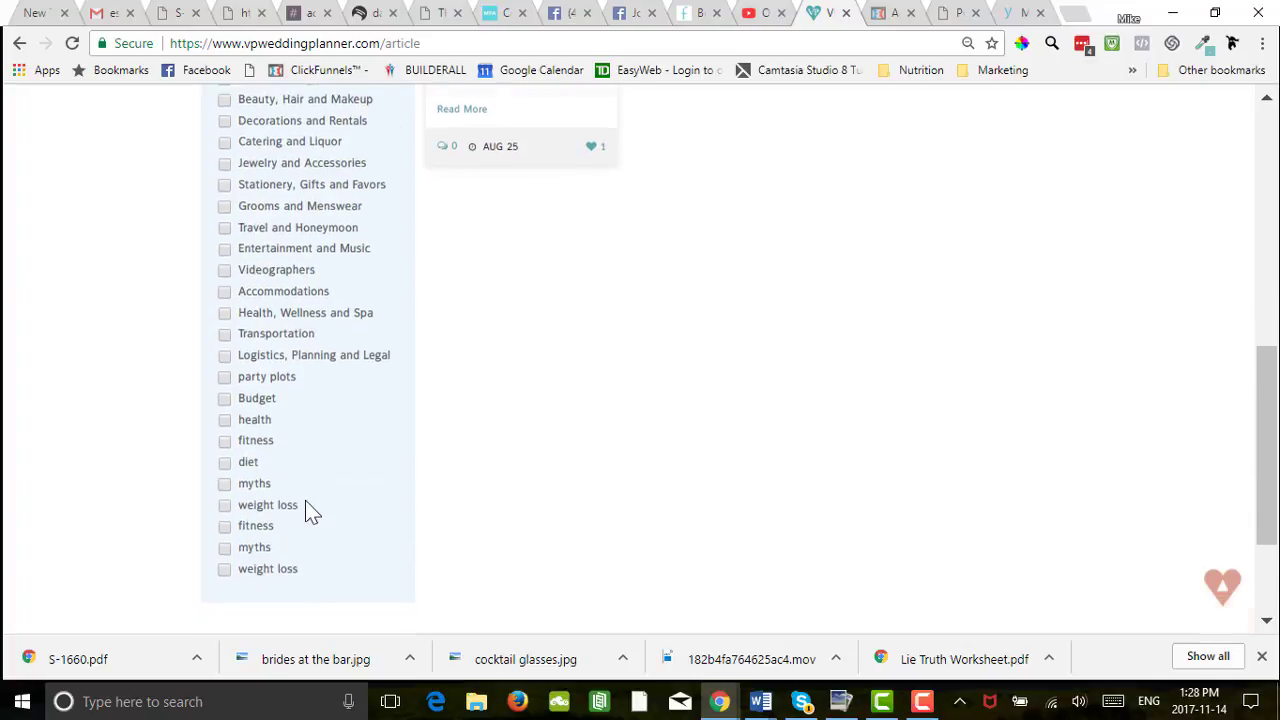
pyautogui.scroll(4, 310, 510)
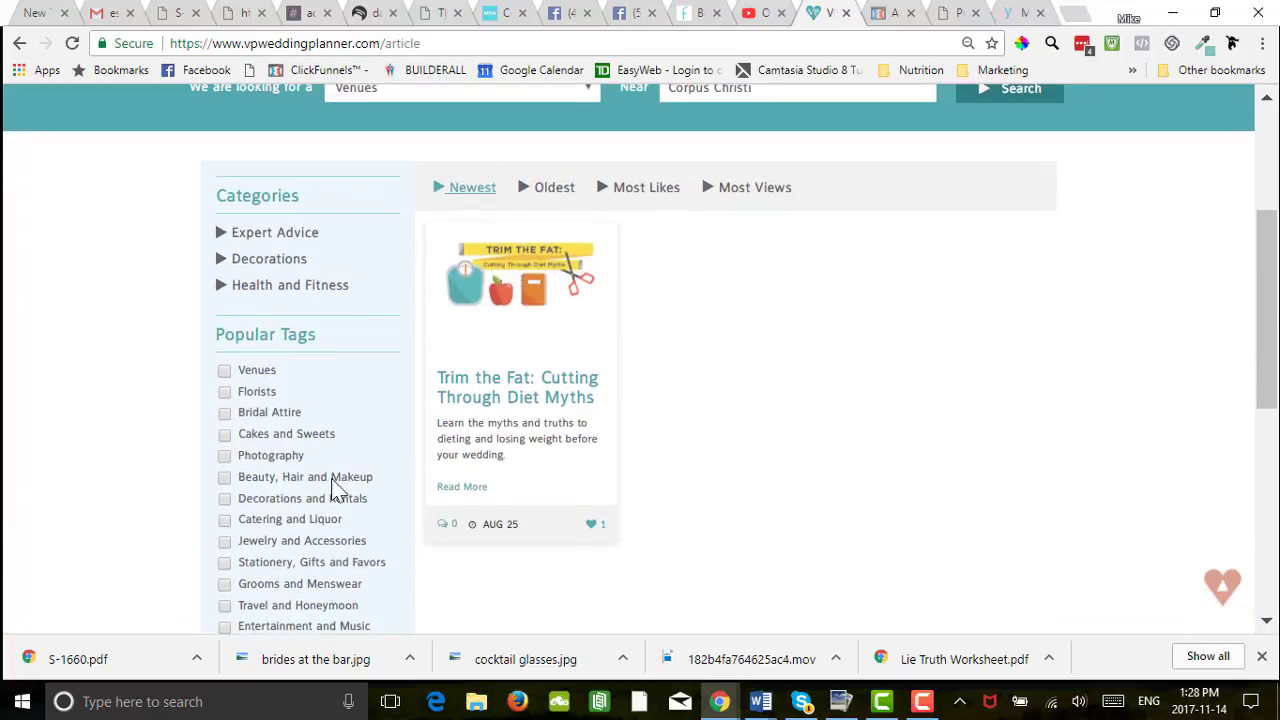
# Step: Open the article "Trim the Fat: Cutting Through Diet Myths" and skim through its diet myths
pyautogui.click(528, 308)
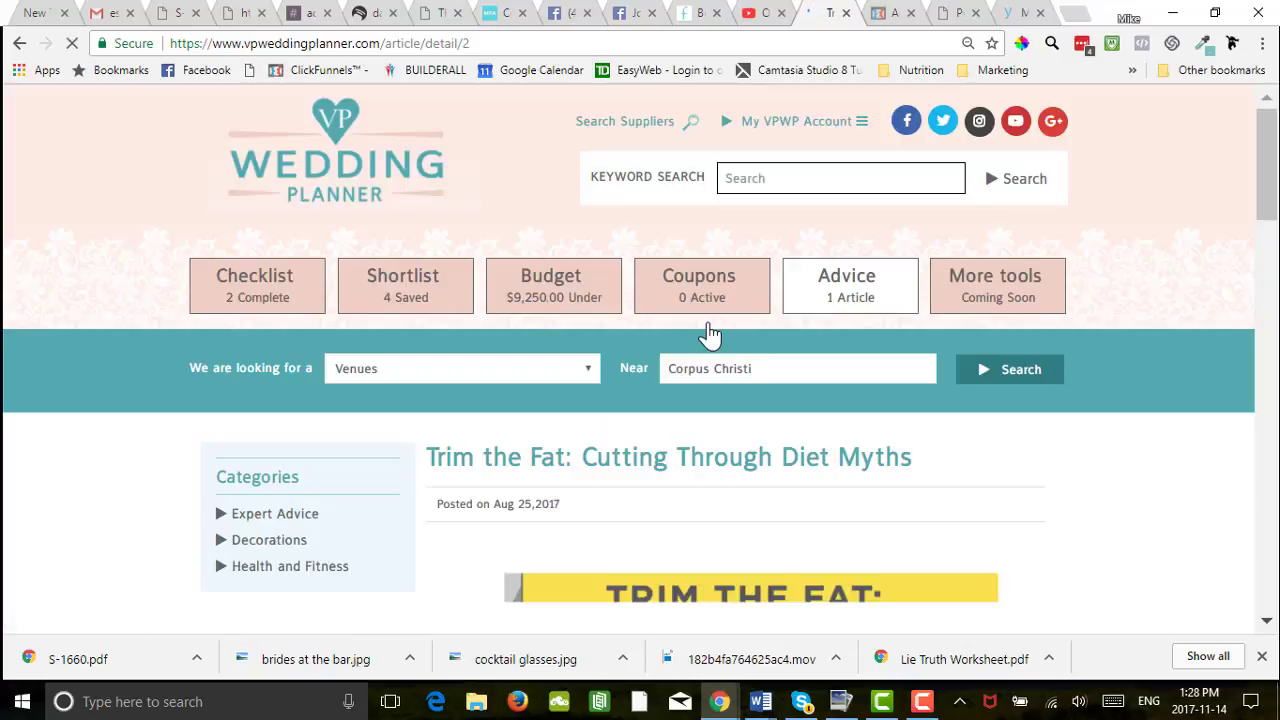
pyautogui.scroll(-1, 710, 334)
pyautogui.scroll(-3, 710, 334)
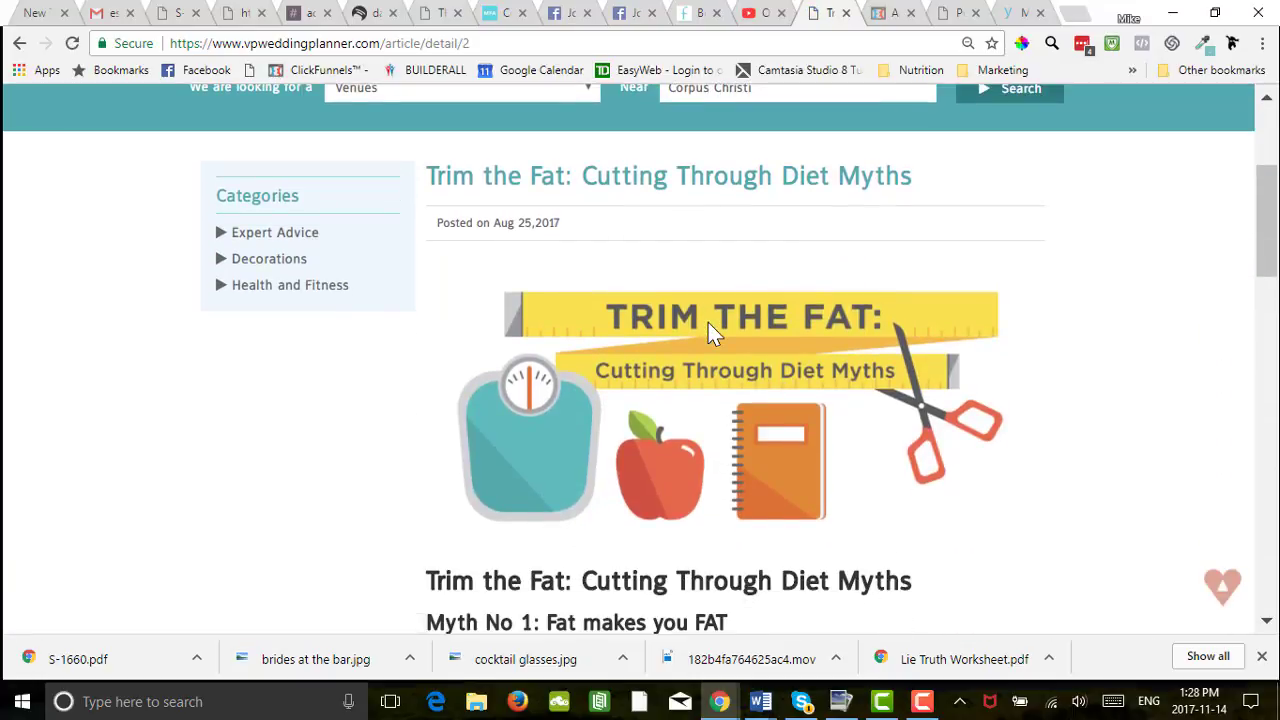
pyautogui.scroll(-2, 708, 323)
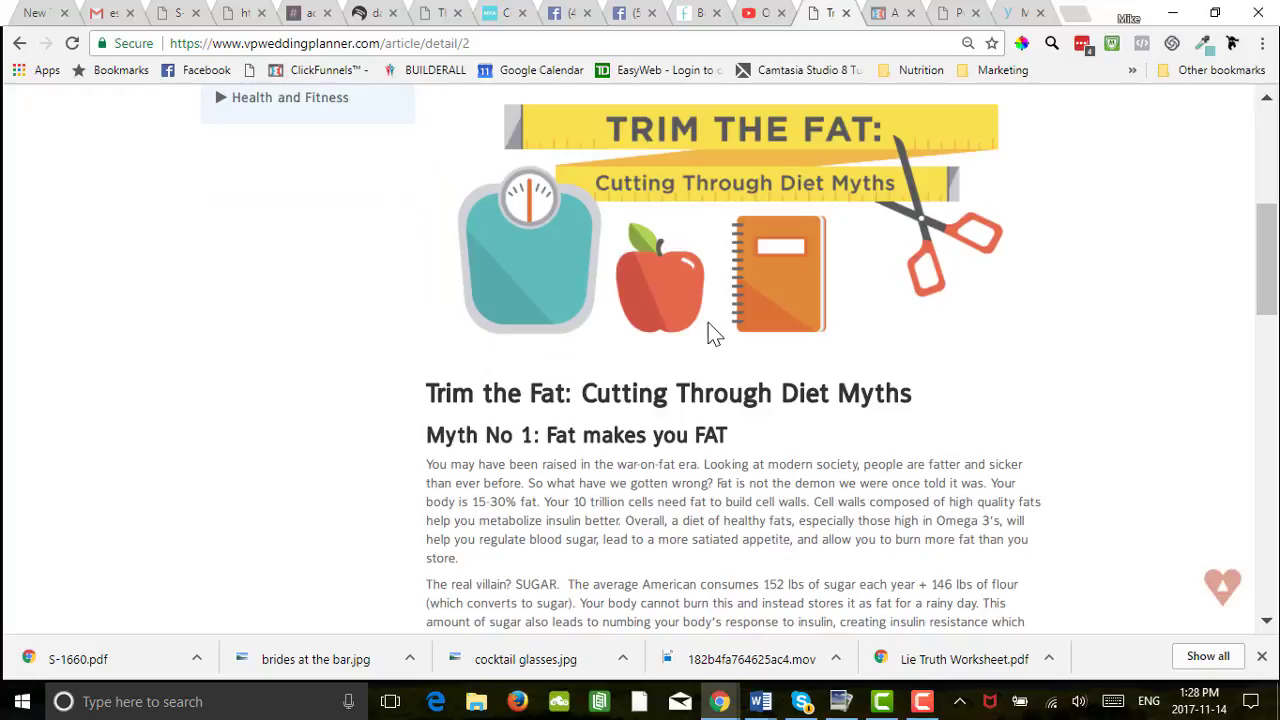
pyautogui.scroll(-7, 640, 388)
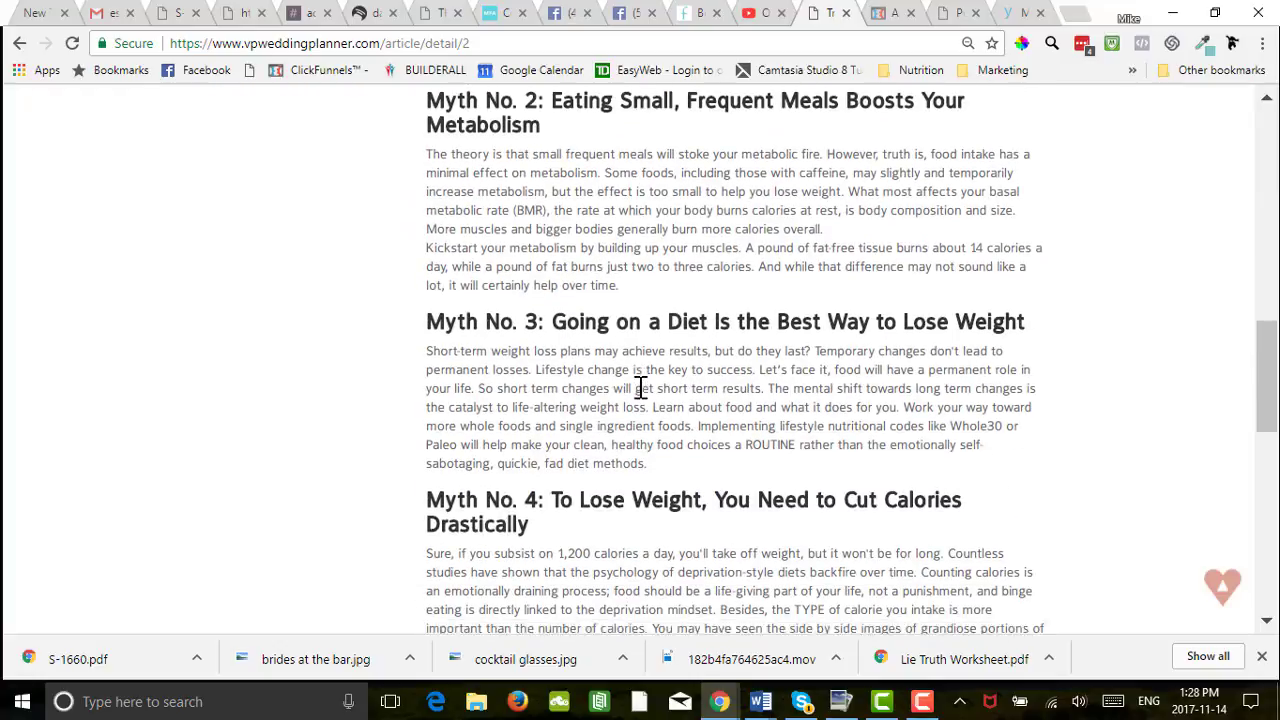
pyautogui.scroll(-2, 640, 388)
pyautogui.scroll(13, 640, 388)
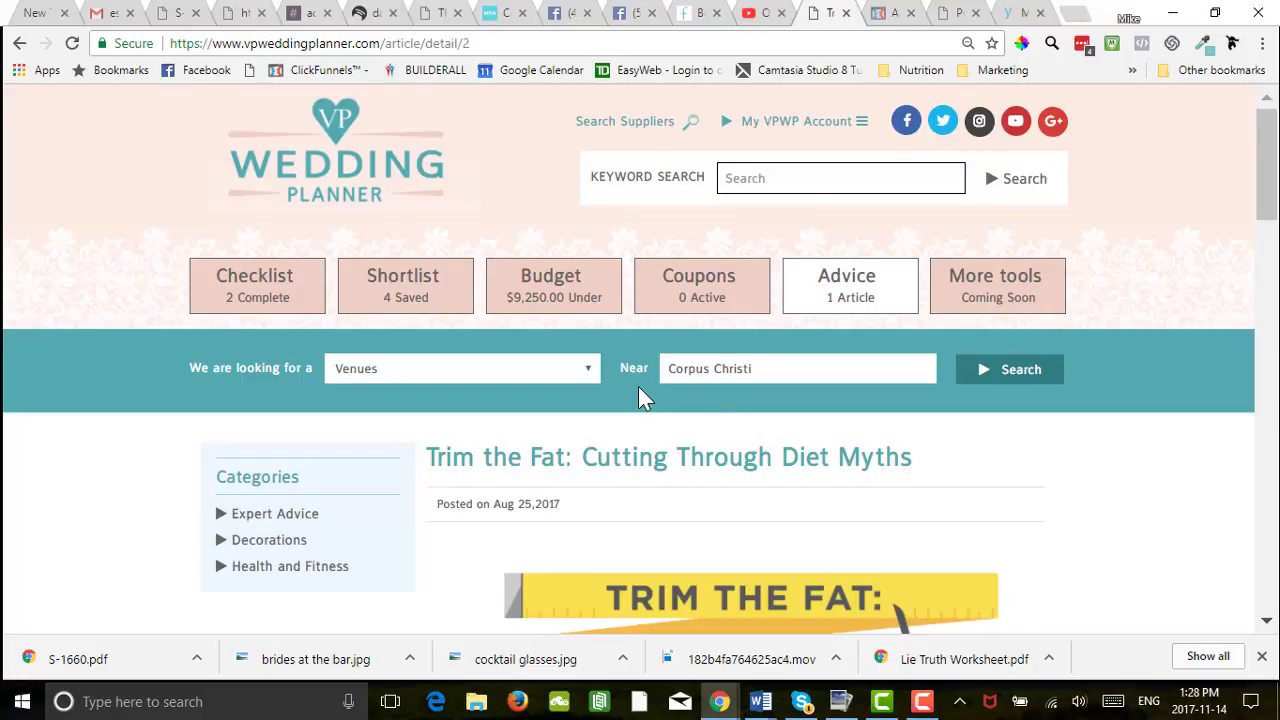
# Step: Return to the customer account home page and open the LIVE Hangout Q&A page
pyautogui.click(330, 160)
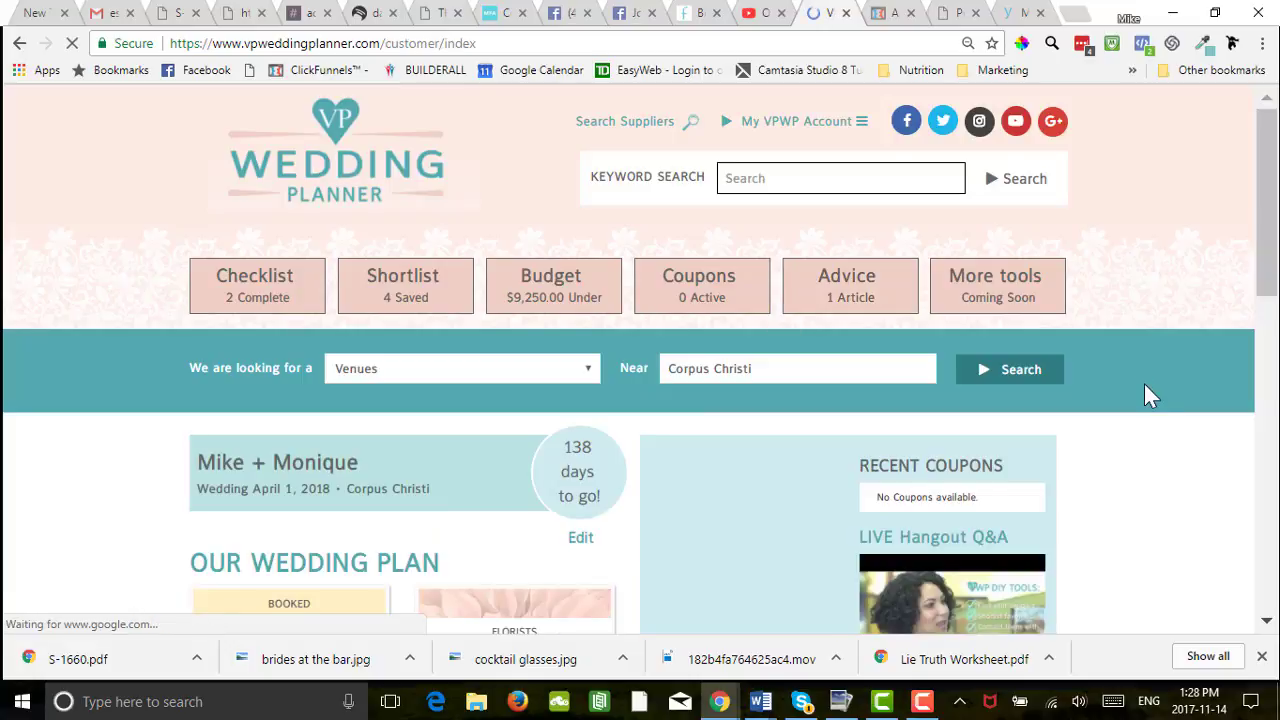
pyautogui.scroll(-2, 1144, 383)
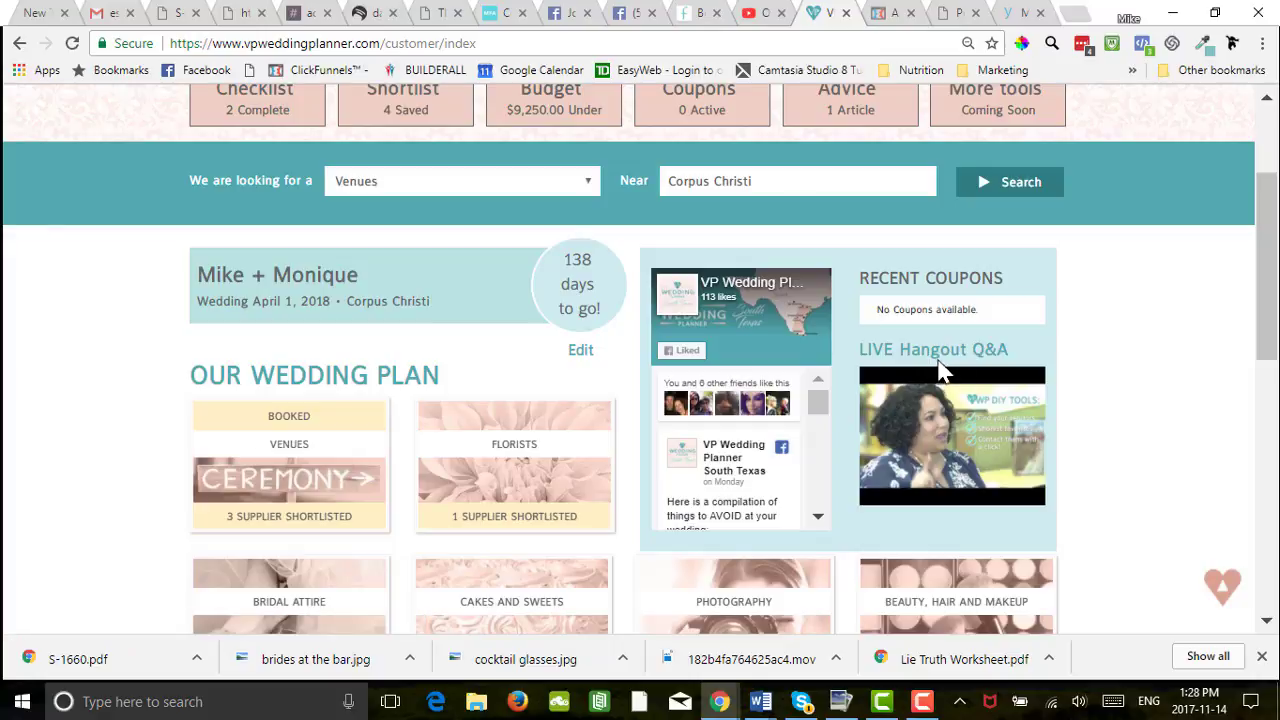
pyautogui.click(931, 354)
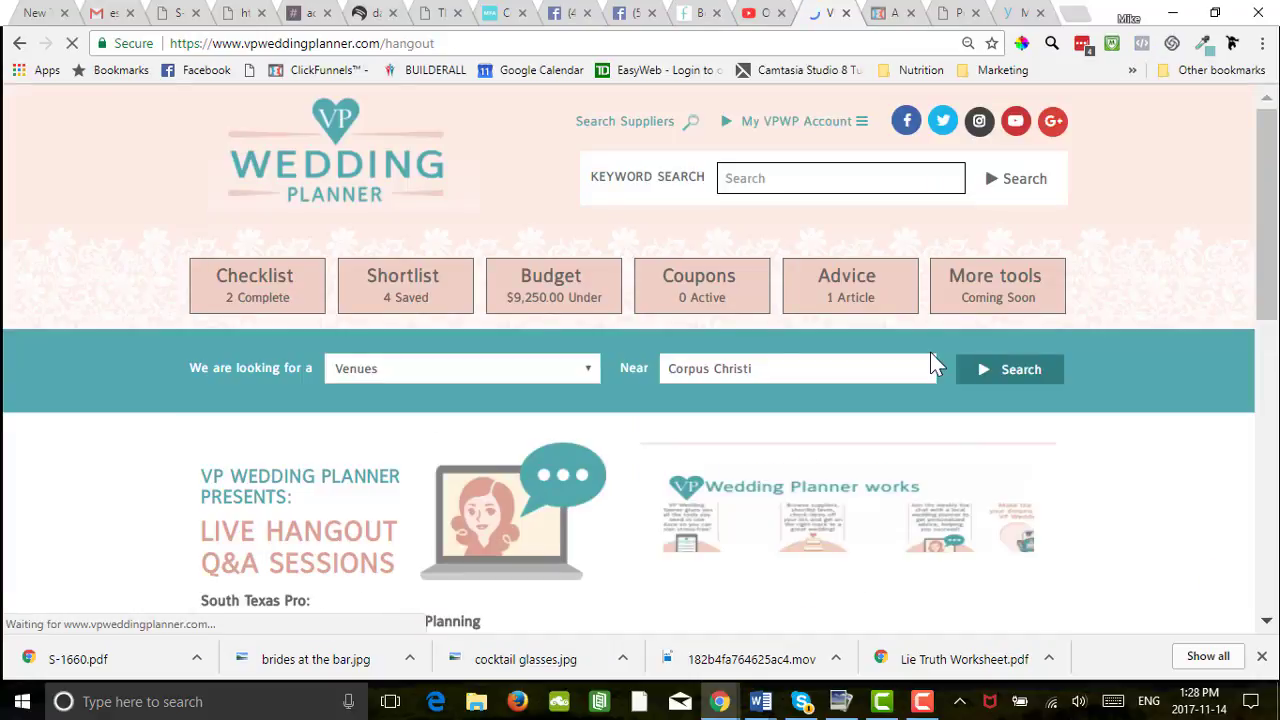
# Step: Look through the live hangout page, examining the archive of past hangouts and the Q&A session description
pyautogui.scroll(-5, 931, 362)
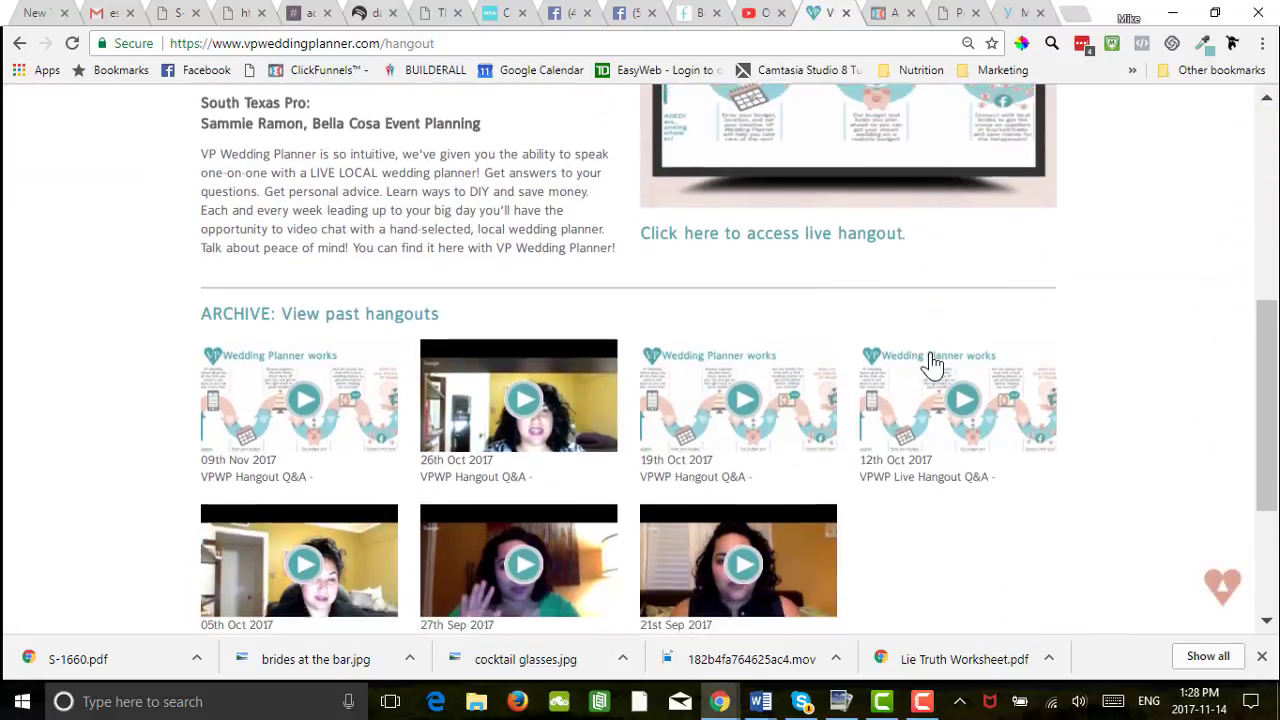
pyautogui.scroll(-2, 931, 362)
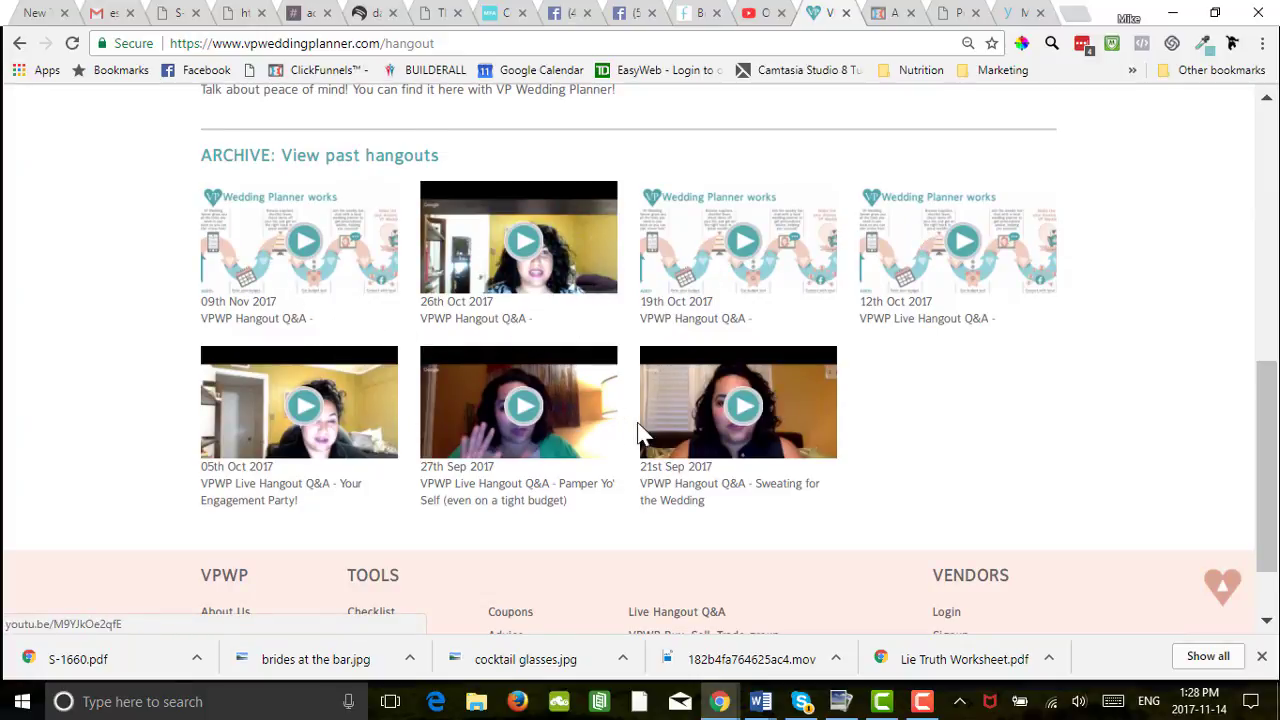
pyautogui.scroll(-1, 642, 433)
pyautogui.scroll(3, 643, 433)
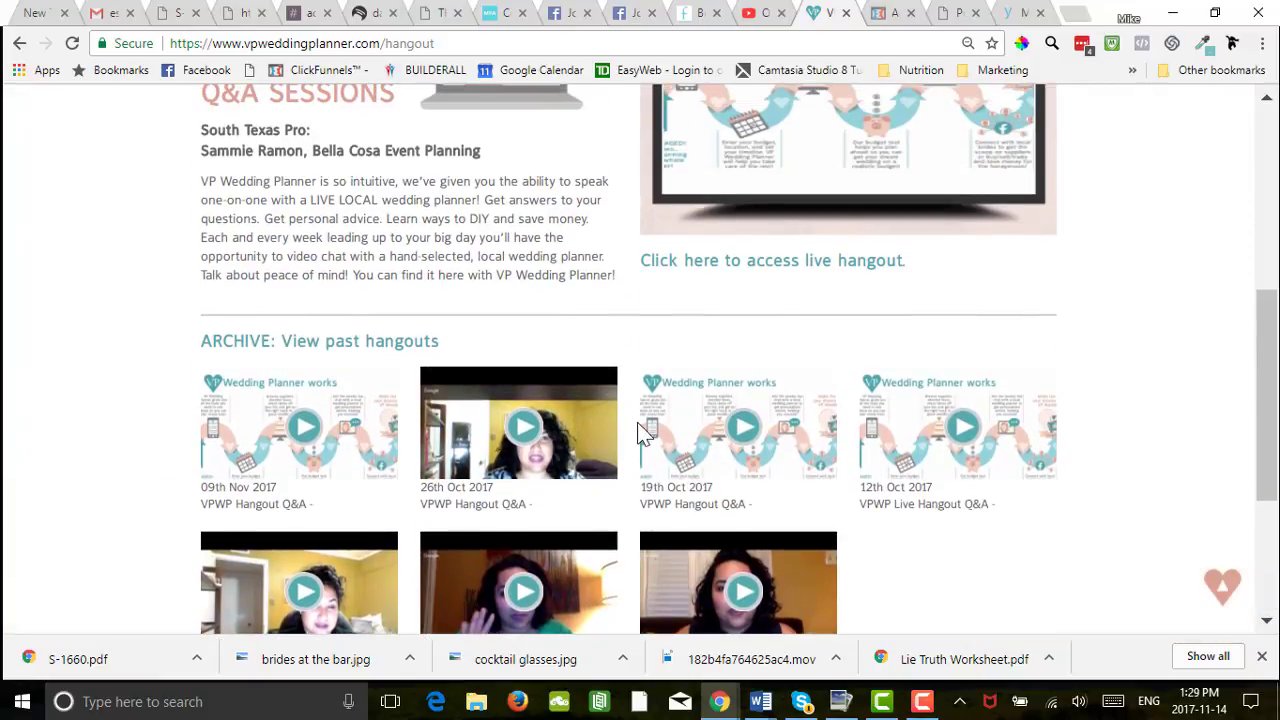
pyautogui.scroll(5, 643, 433)
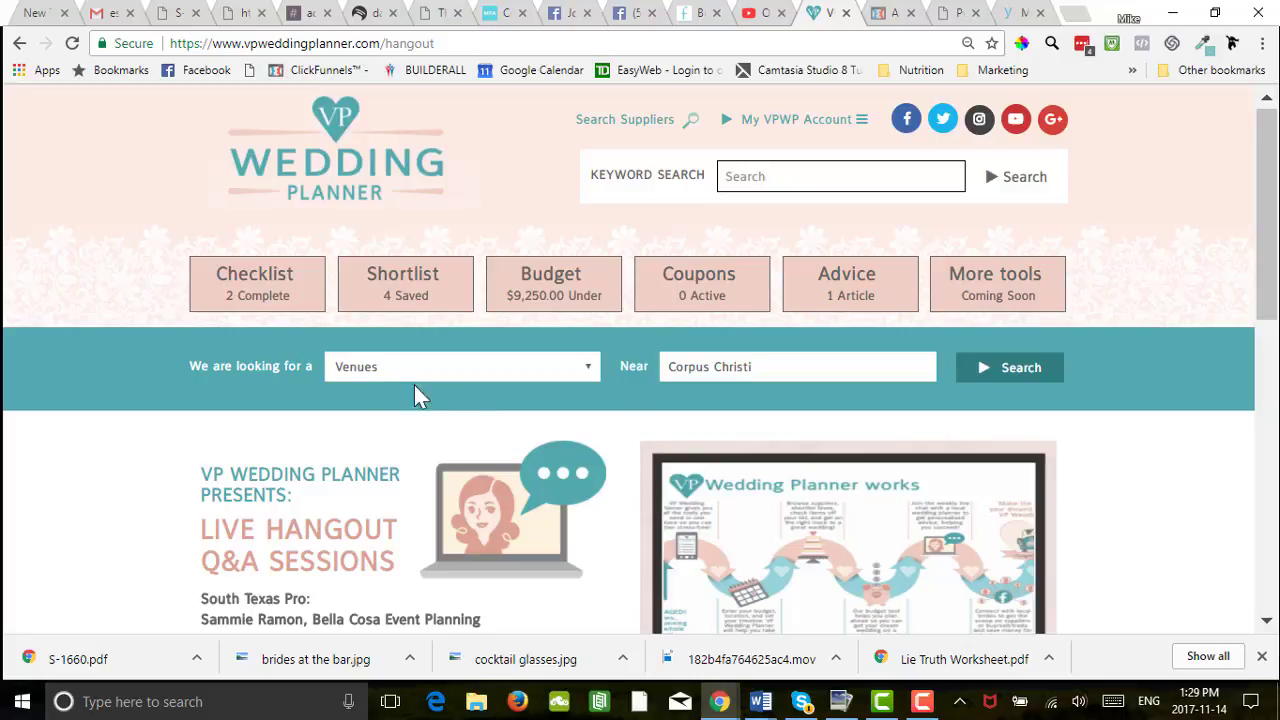
pyautogui.scroll(-2, 343, 405)
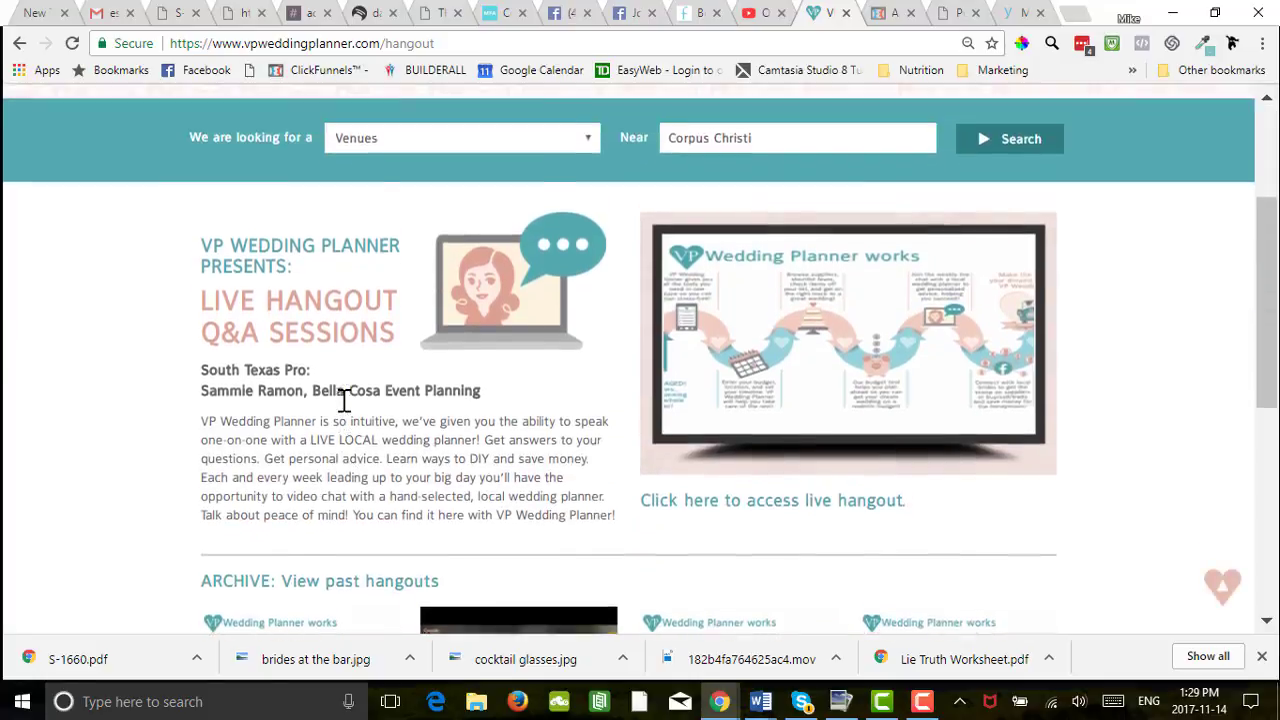
pyautogui.scroll(2, 343, 400)
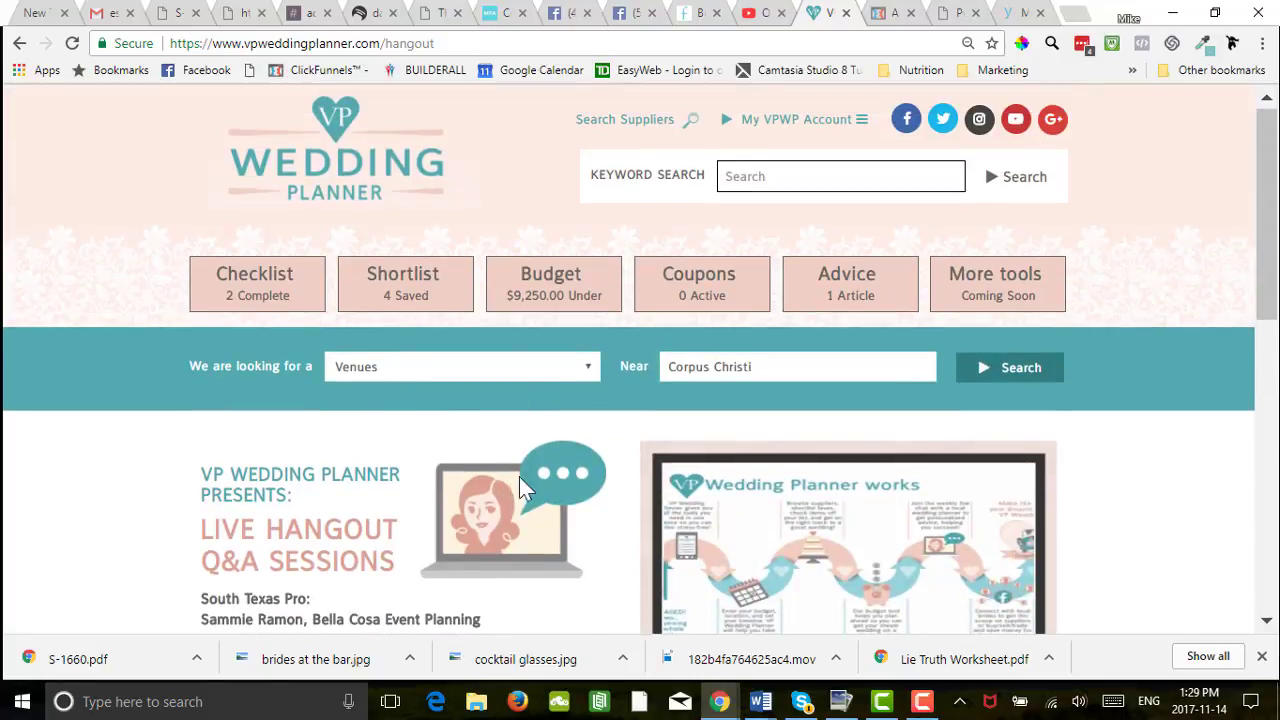